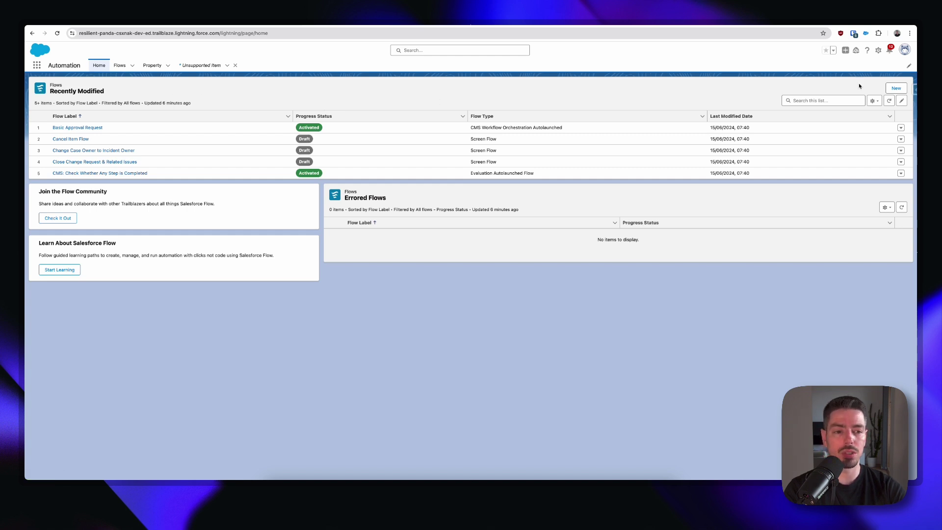
Create a new screen flow from scratch
left_click(896, 88)
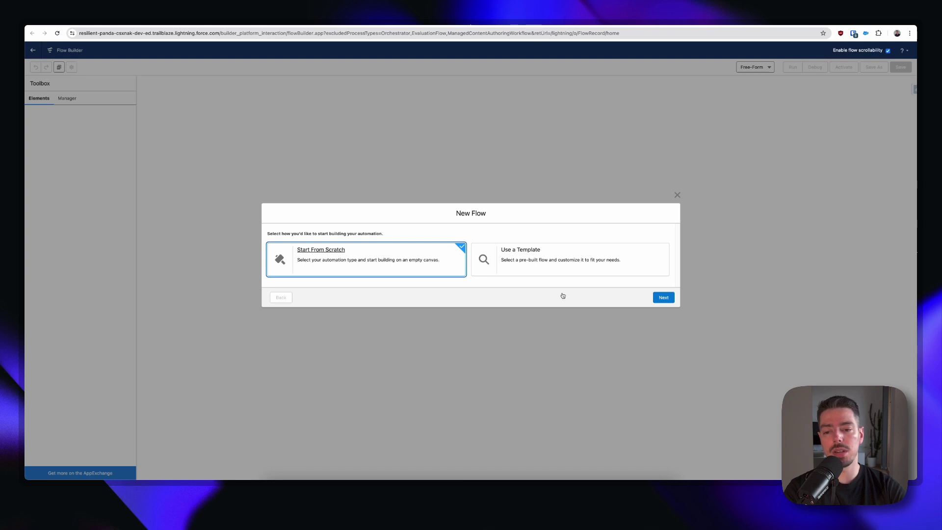
left_click(663, 298)
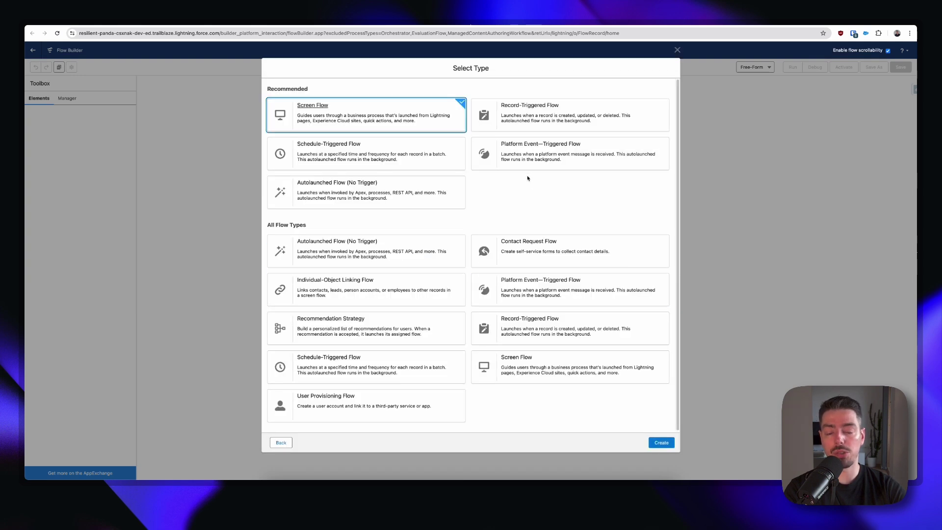
left_click(661, 442)
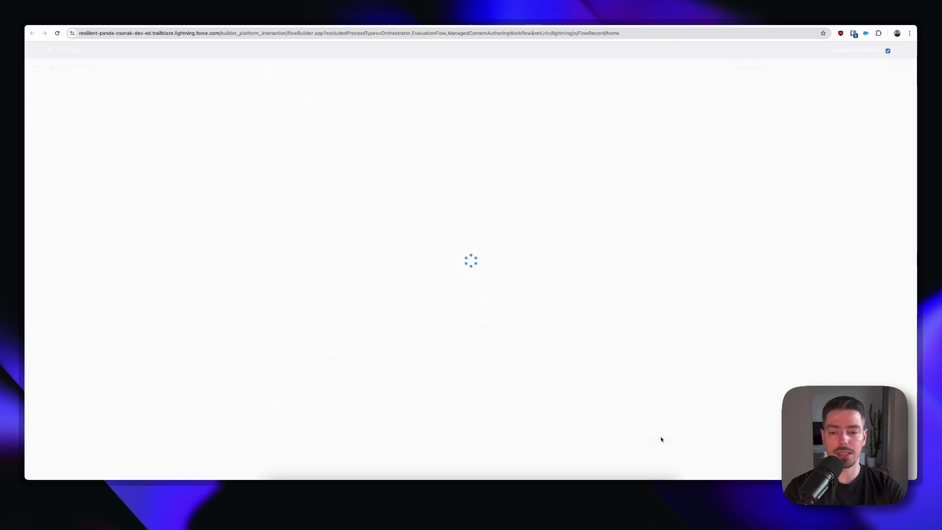
Add a Get Records element labelled "get Contact" after the flow's start, retrieving records of the Contact object
left_click(470, 131)
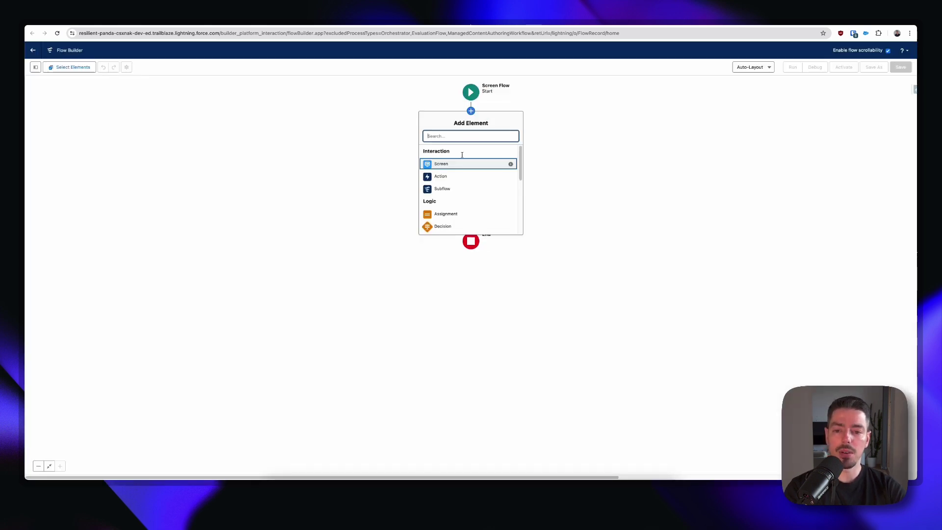
type("get")
left_click(461, 151)
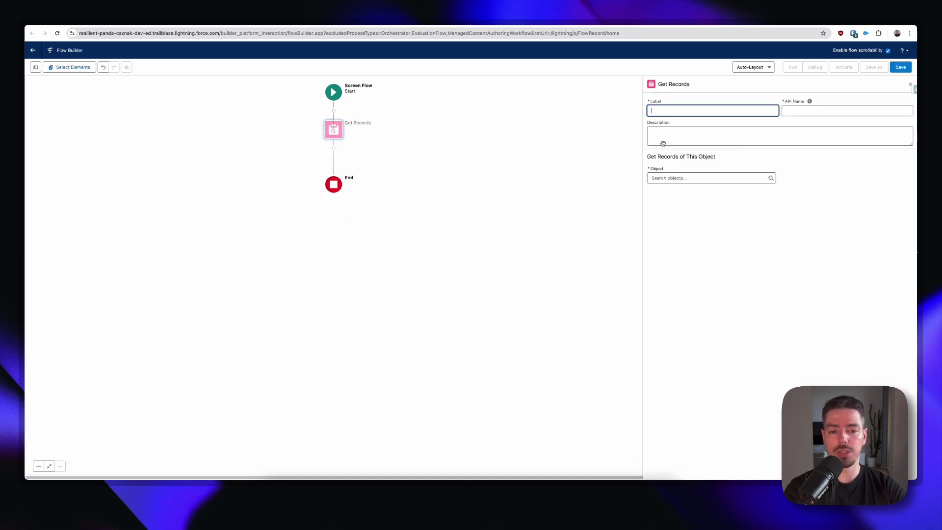
type("get Contac")
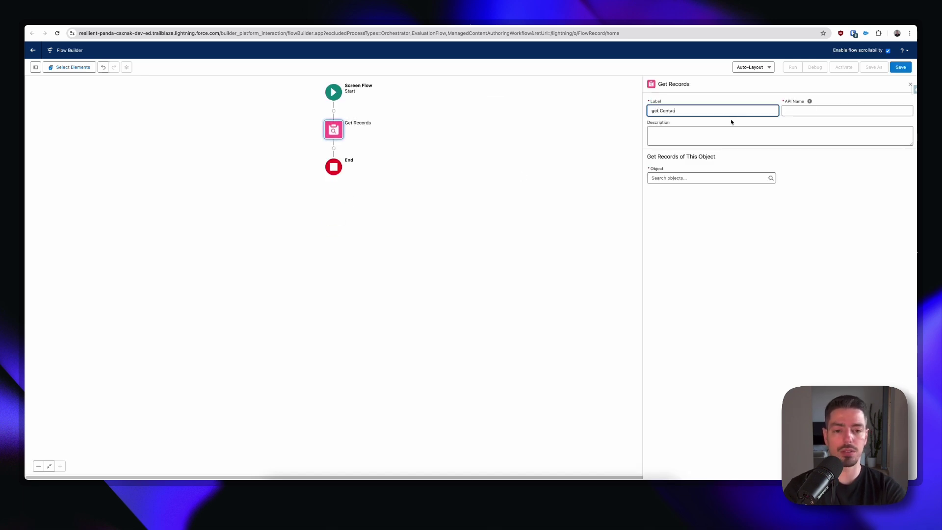
type("t")
left_click(741, 180)
type("C")
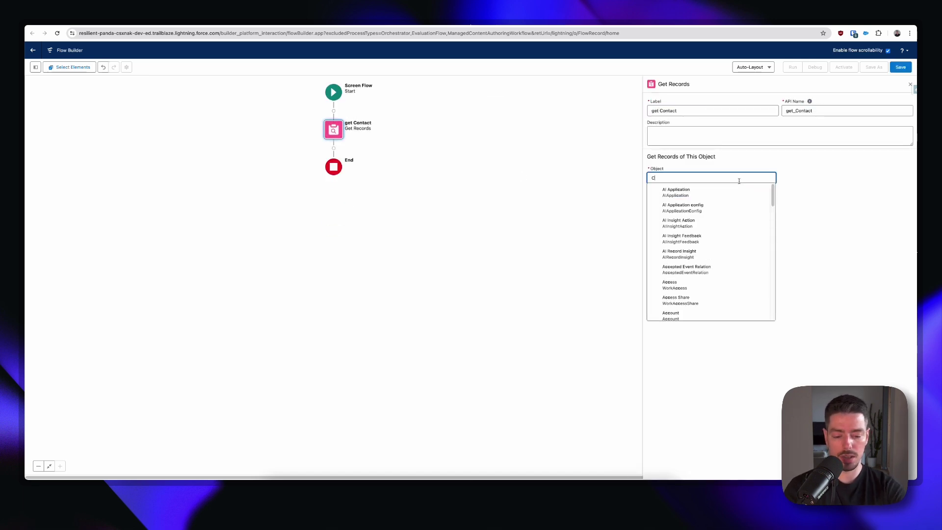
type("ontact")
left_click(719, 216)
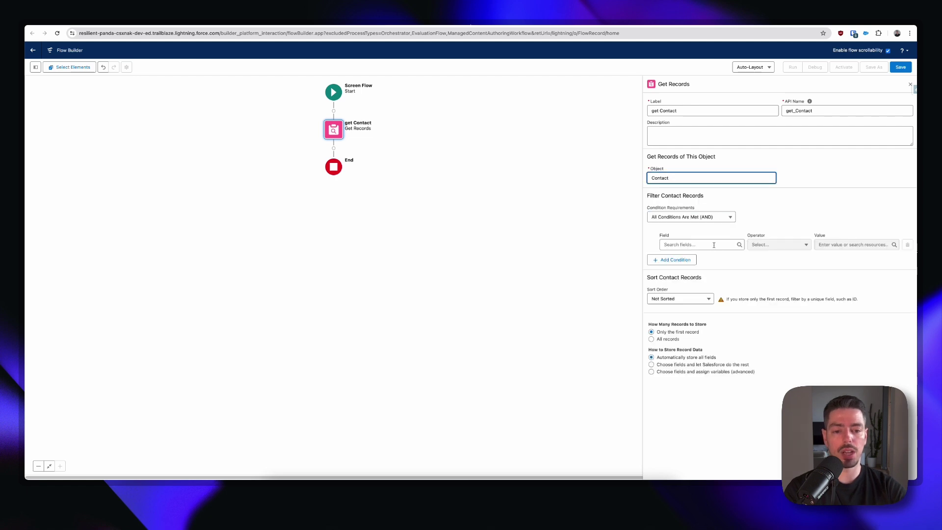
Set the Contact filter condition to use the Id field
left_click(714, 245)
type("Id")
left_click(705, 306)
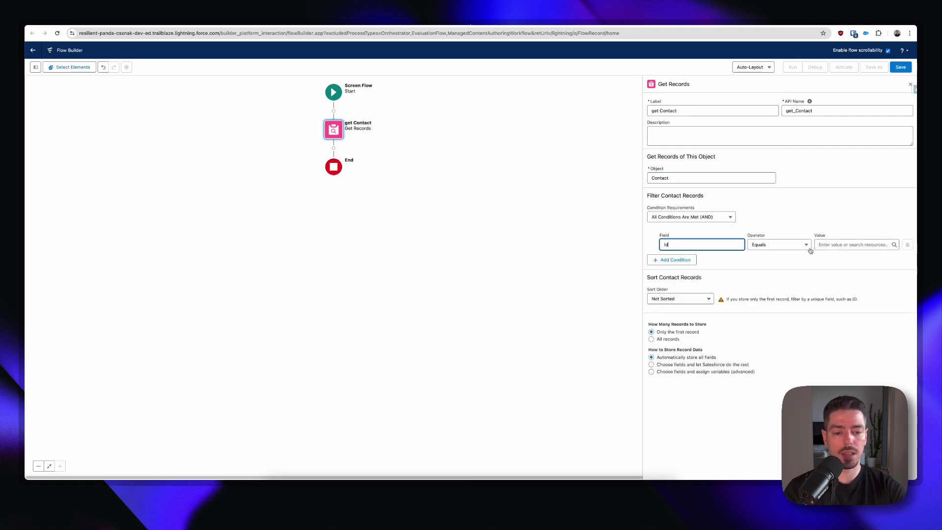
Create a Text variable named recordId, available for input, as the Id filter's value, and close the element's settings
left_click(821, 245)
left_click(838, 260)
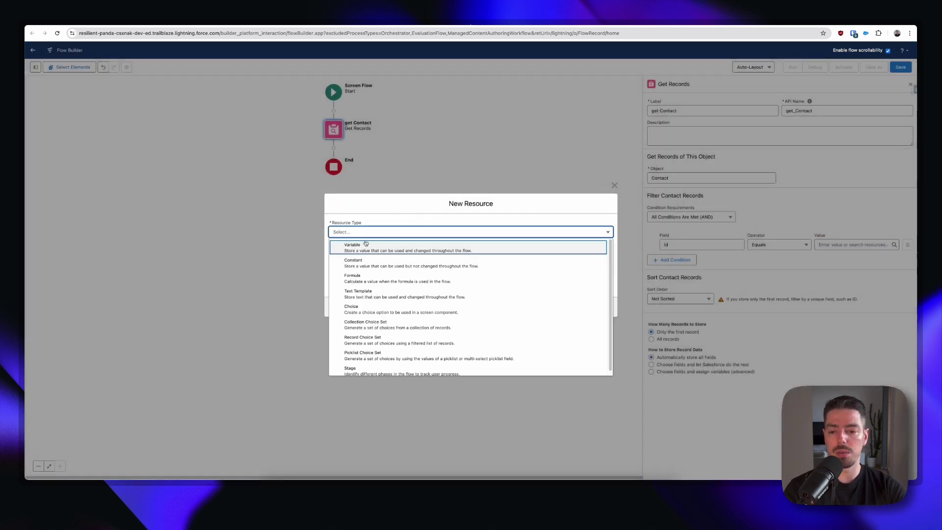
left_click(366, 245)
left_click(362, 247)
type("v")
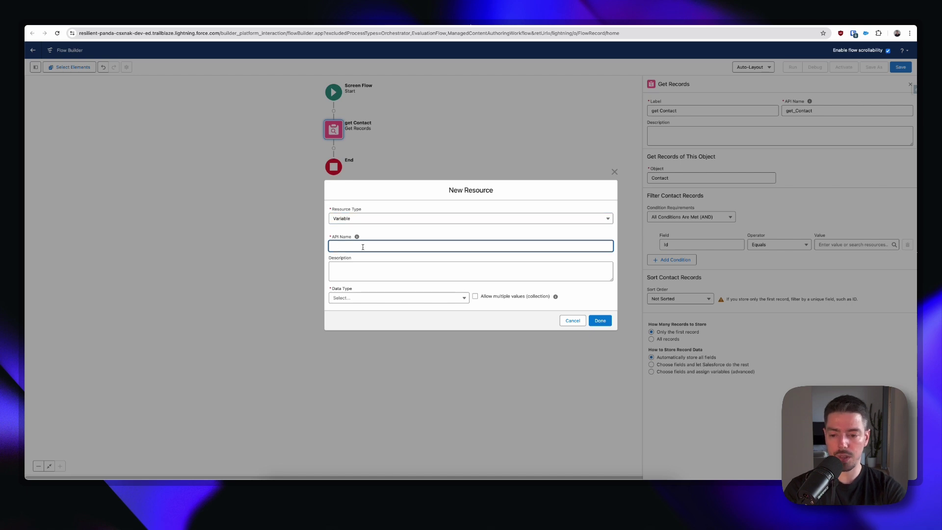
type("ecordId")
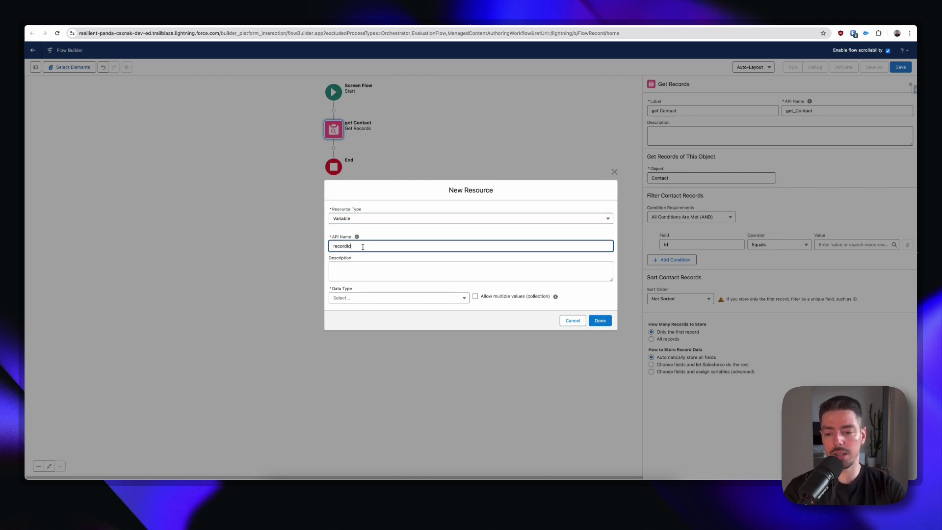
left_click(375, 297)
left_click(379, 312)
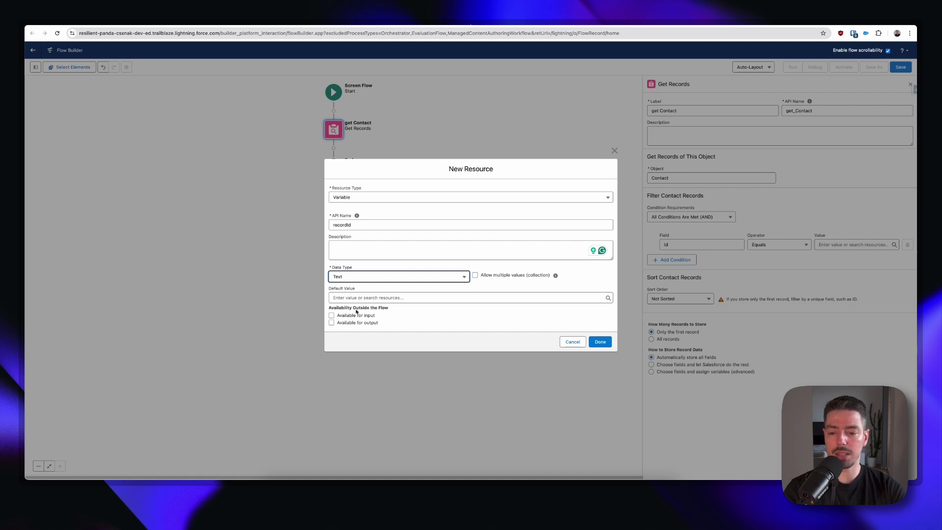
left_click(353, 316)
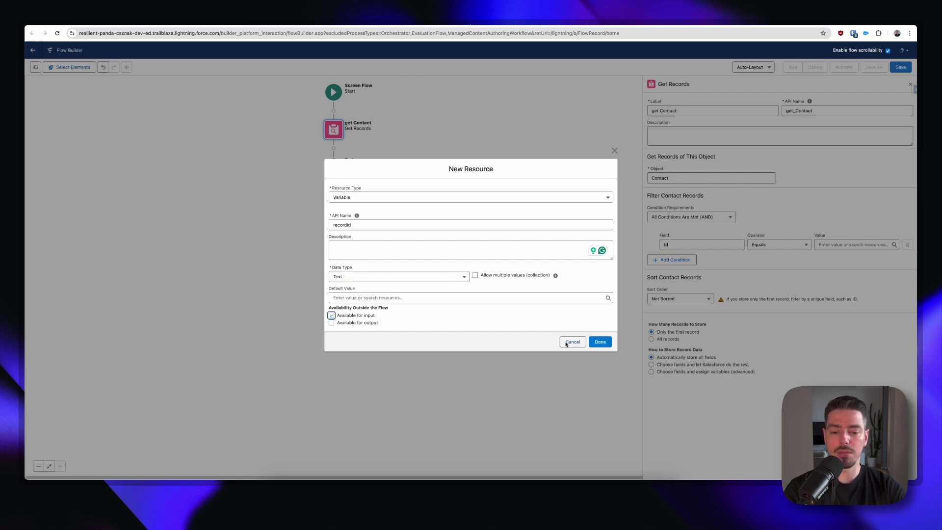
left_click(594, 342)
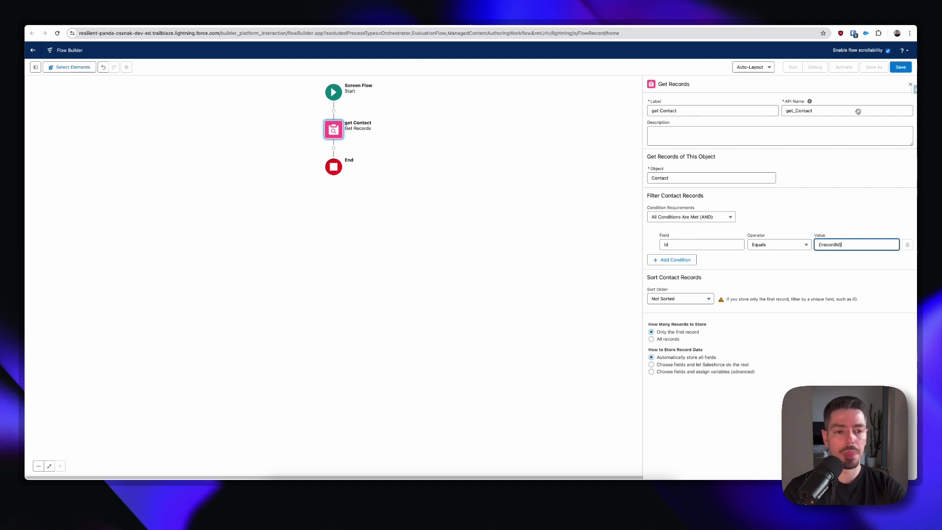
left_click(911, 84)
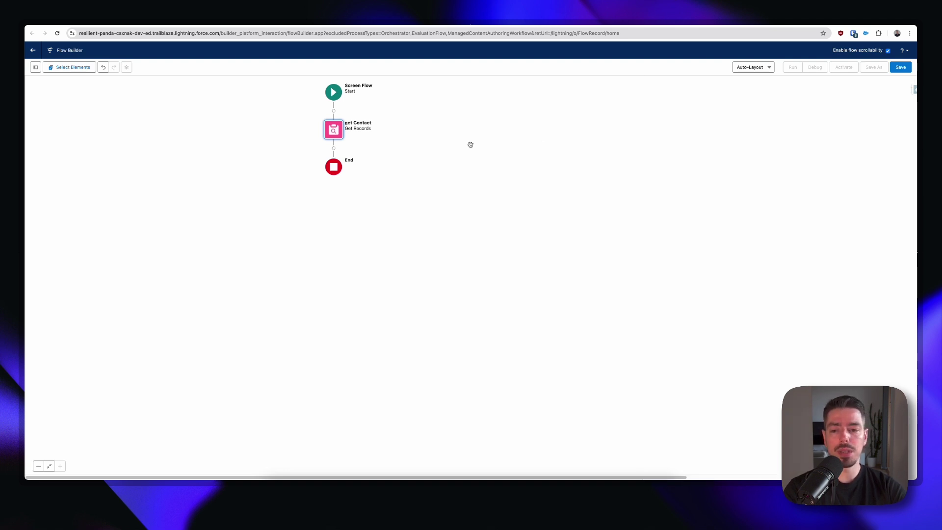
Add a second Get Records element labelled "get Properties" after get Contact, retrieving records of the Property object
left_click(334, 148)
type("get")
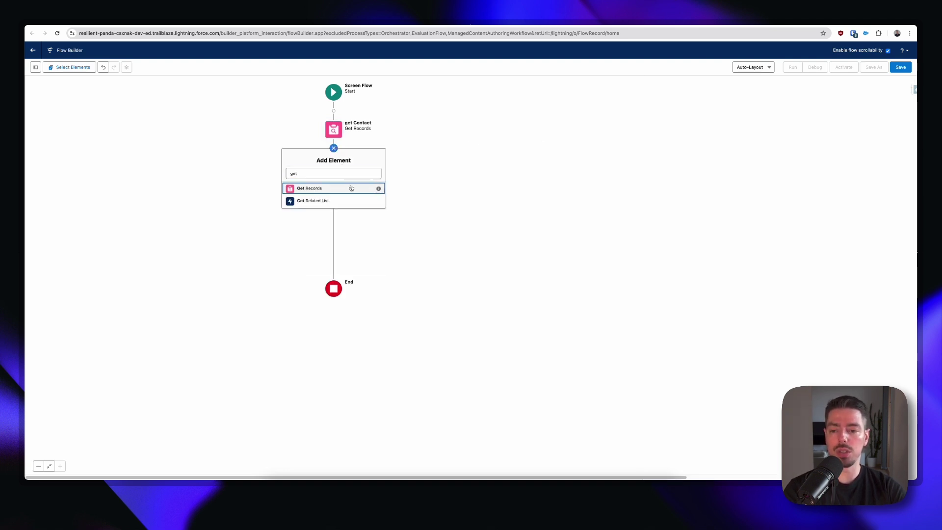
left_click(344, 188)
type("get Pro")
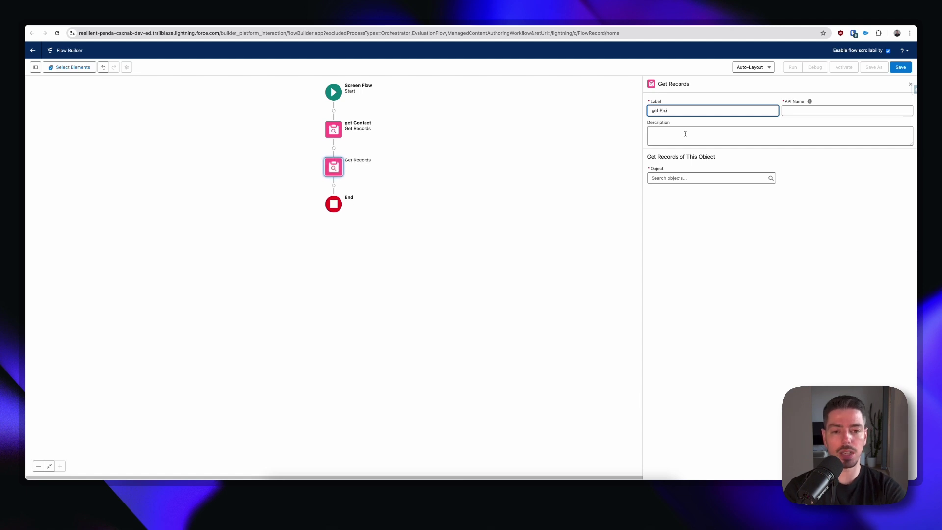
type("pertie")
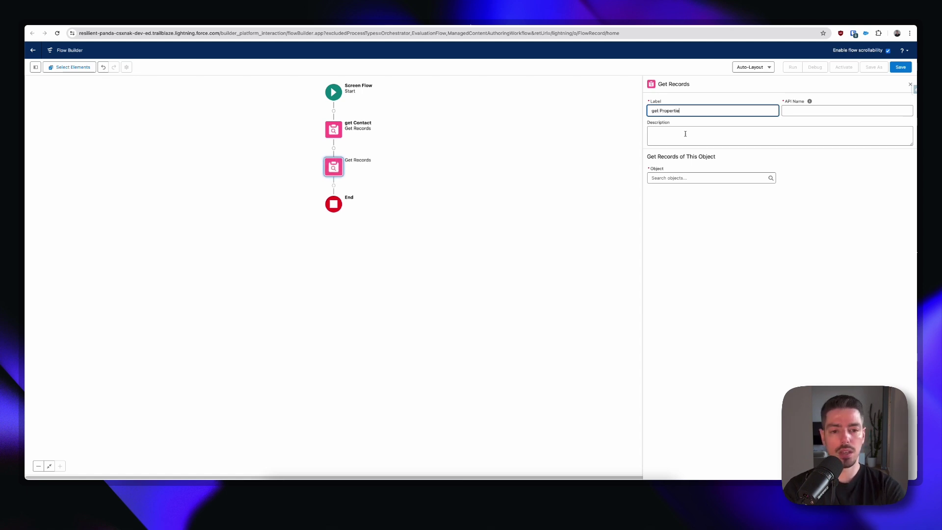
type("s")
left_click(692, 178)
type("Property")
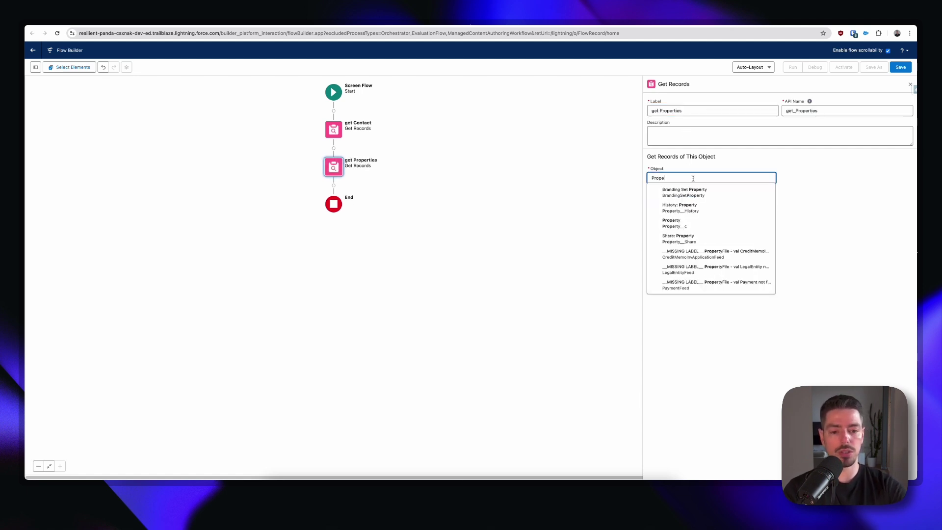
left_click(697, 222)
Filter the Property records so that Owner__c equals the Id of the contact from get_Contact
left_click(689, 241)
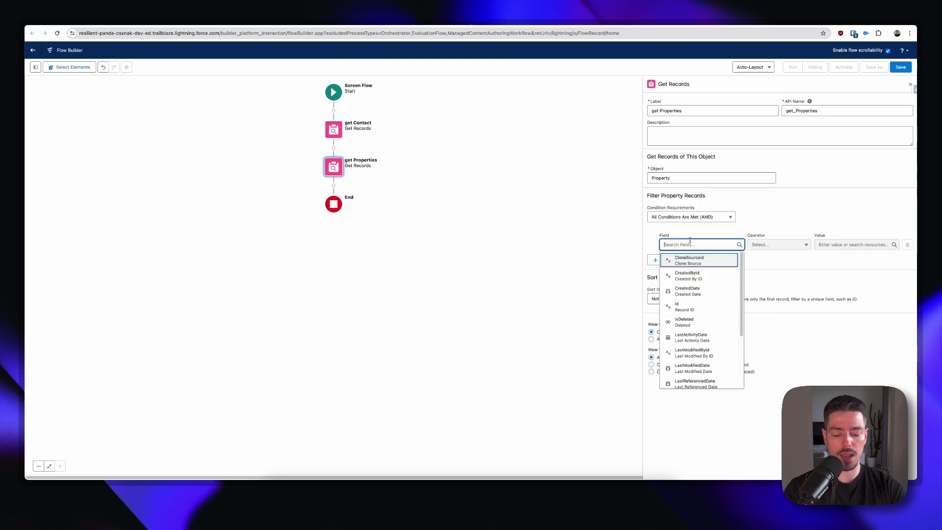
type("Owner")
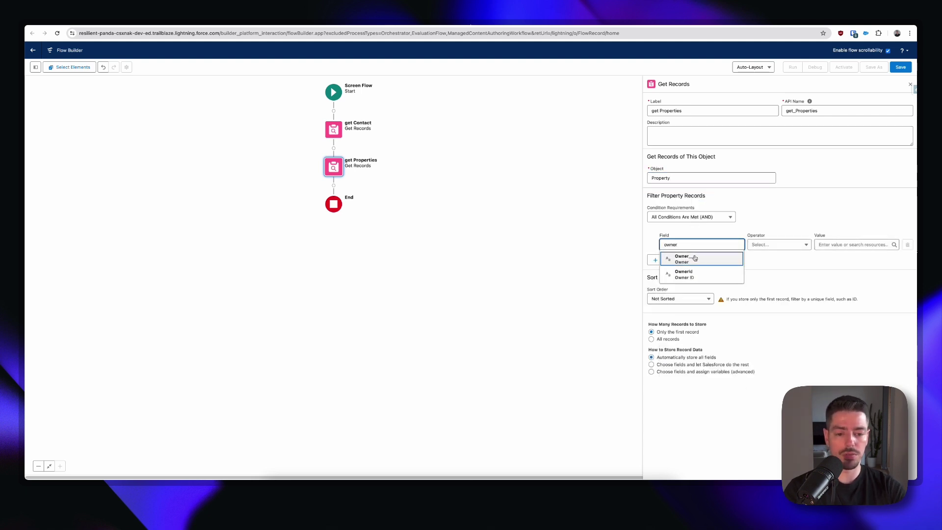
left_click(694, 258)
left_click(856, 245)
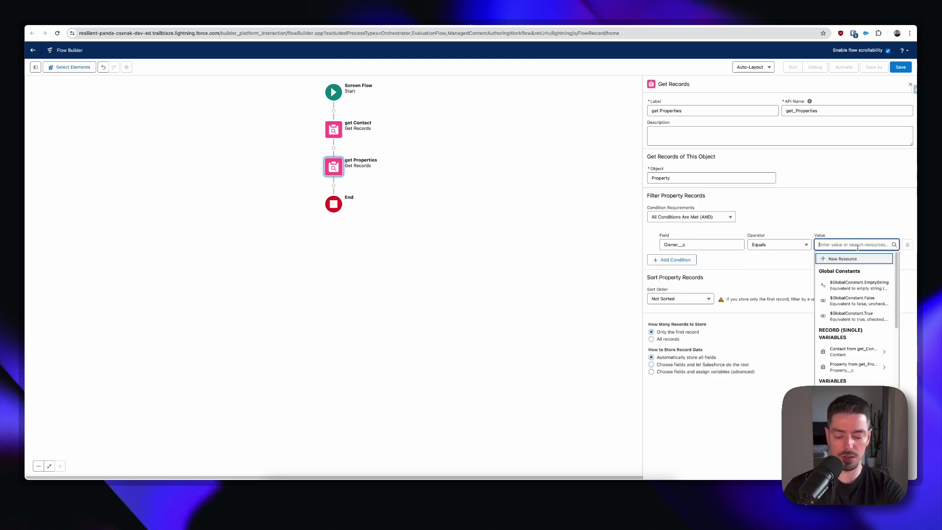
type("get")
left_click(871, 271)
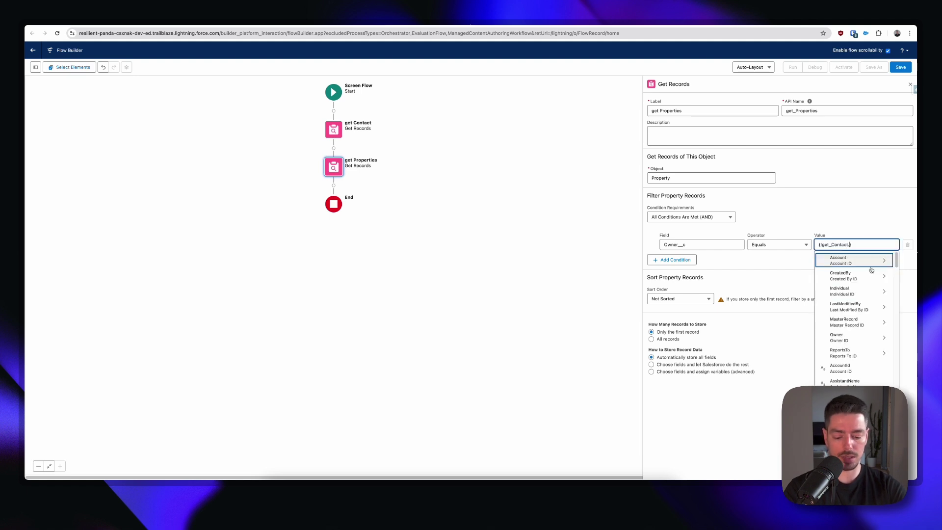
type("id")
scroll(863, 294, "down", 3)
left_click(857, 314)
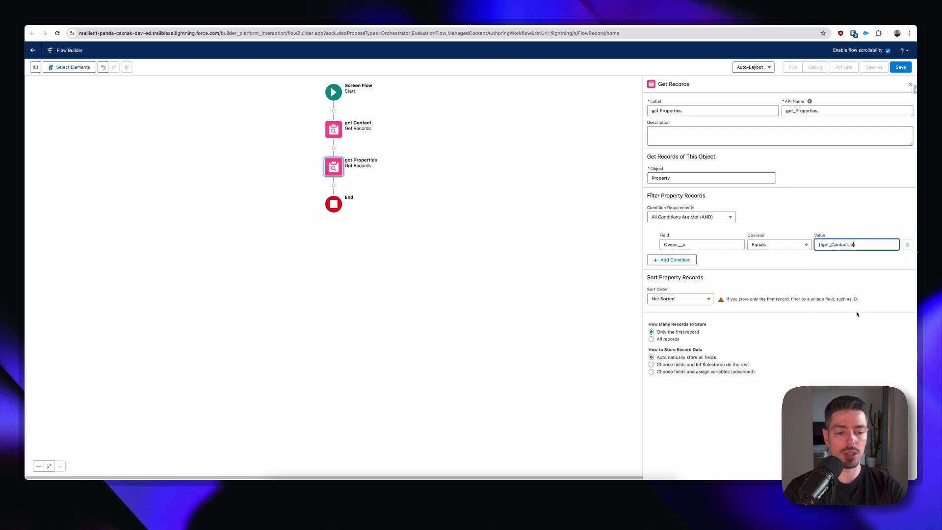
left_click(815, 262)
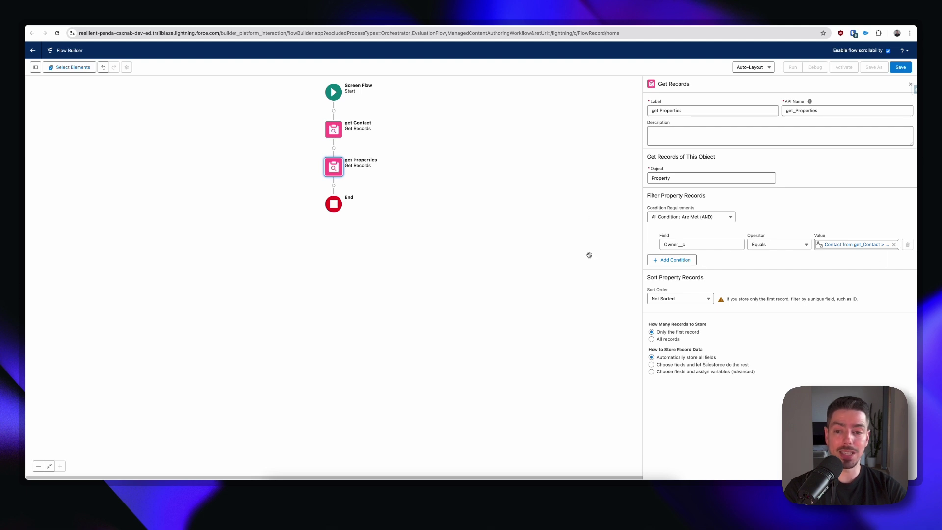
Store all Property records, choosing the fields and assigning variables manually (advanced)
left_click(675, 339)
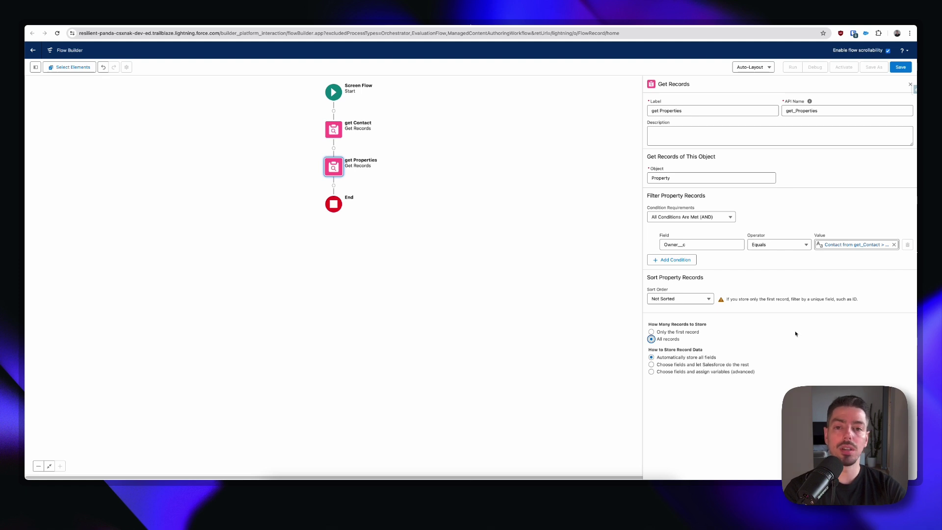
left_click(721, 371)
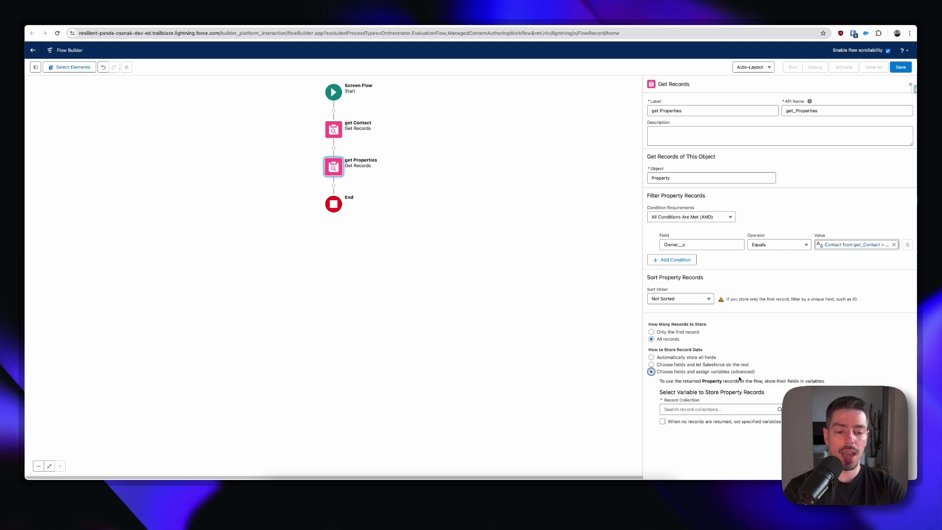
Start a new Variable resource for the Property record collection and give it the API name varProperties
left_click(699, 411)
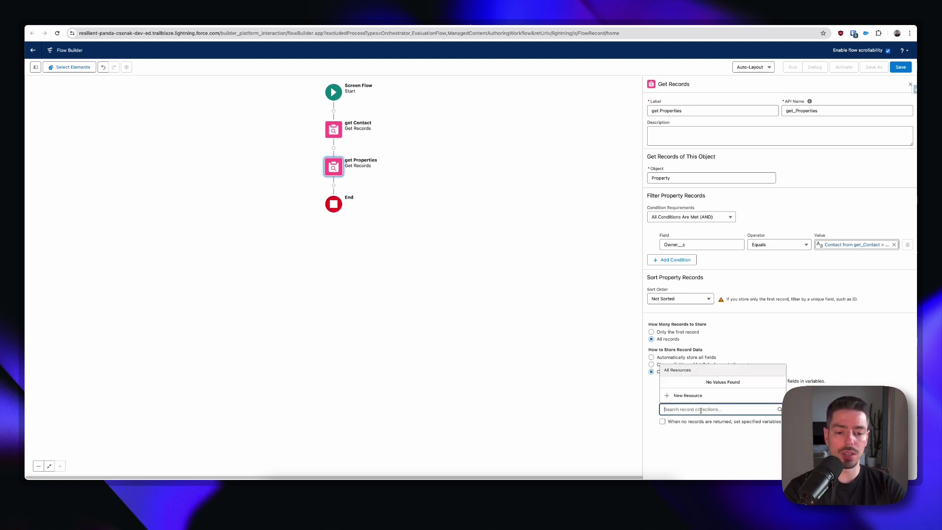
left_click(691, 396)
left_click(419, 231)
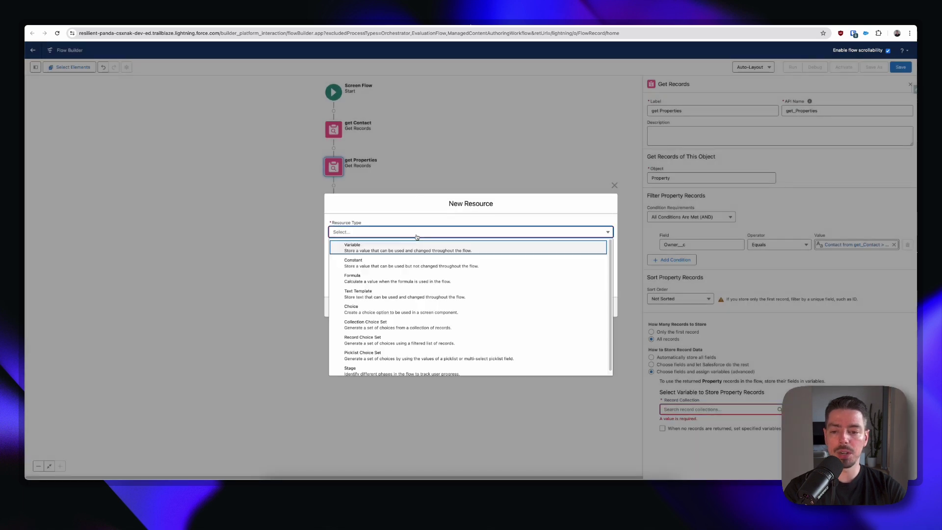
left_click(405, 248)
left_click(368, 246)
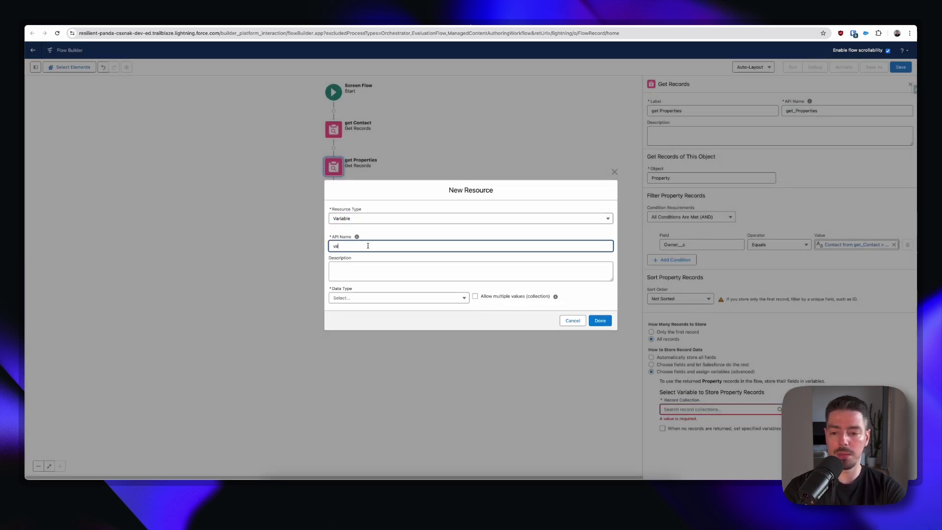
key("BackSpace")
key("BackSpace")
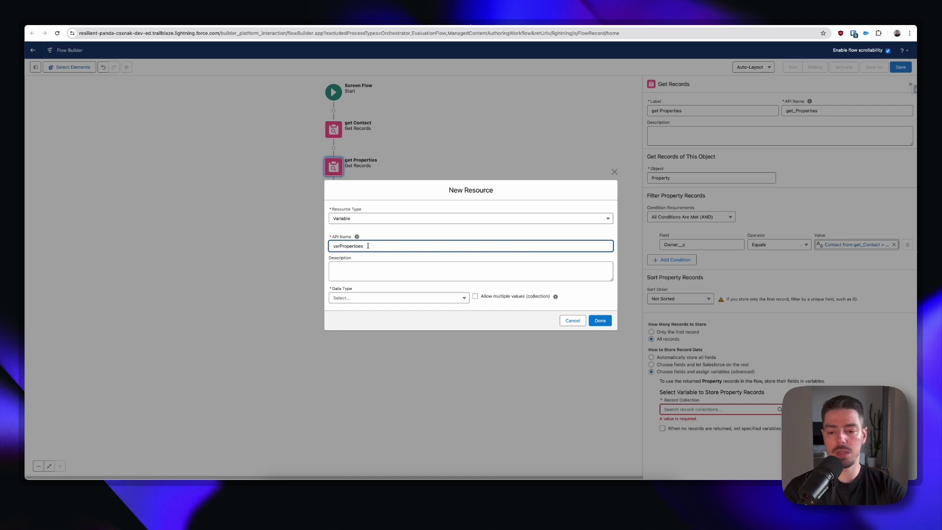
type("es")
key("Tab")
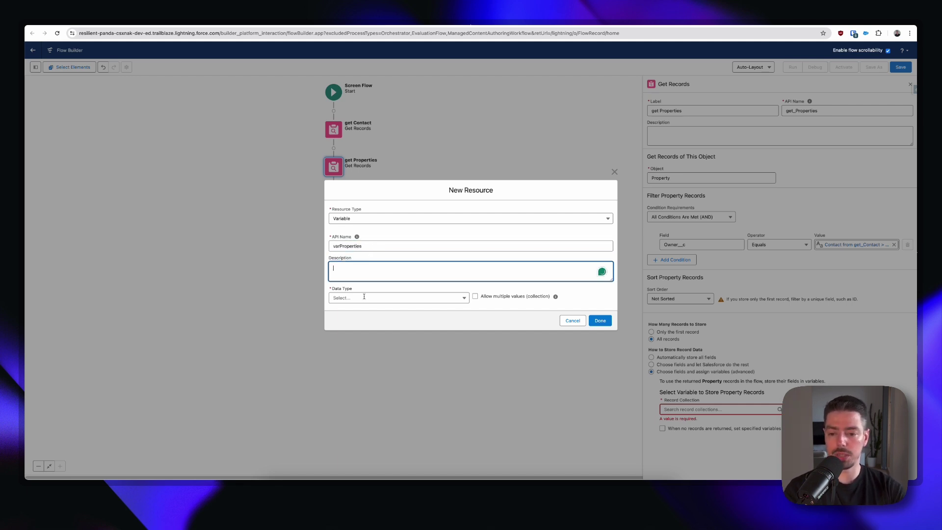
Define varProperties as a Record variable of the Property object that allows multiple values, and finish the get Properties element
left_click(366, 298)
left_click(379, 324)
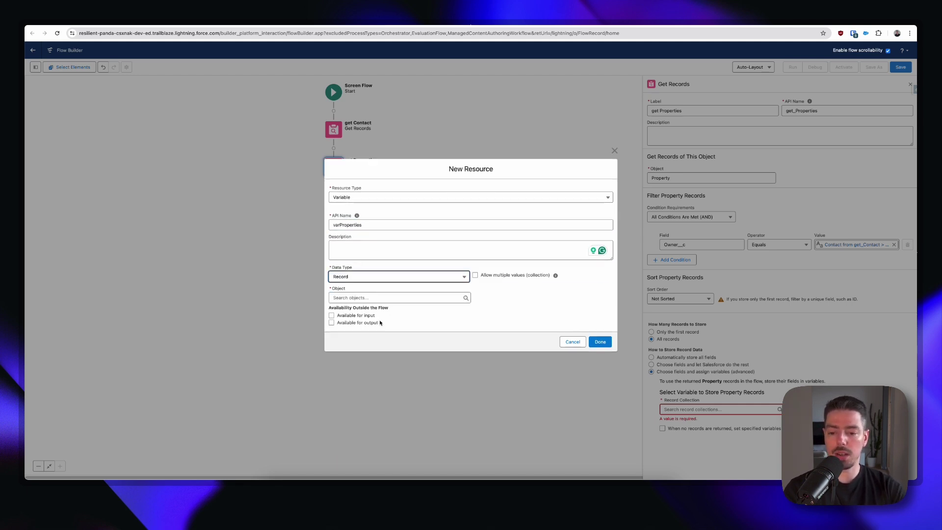
left_click(386, 298)
type("Prope")
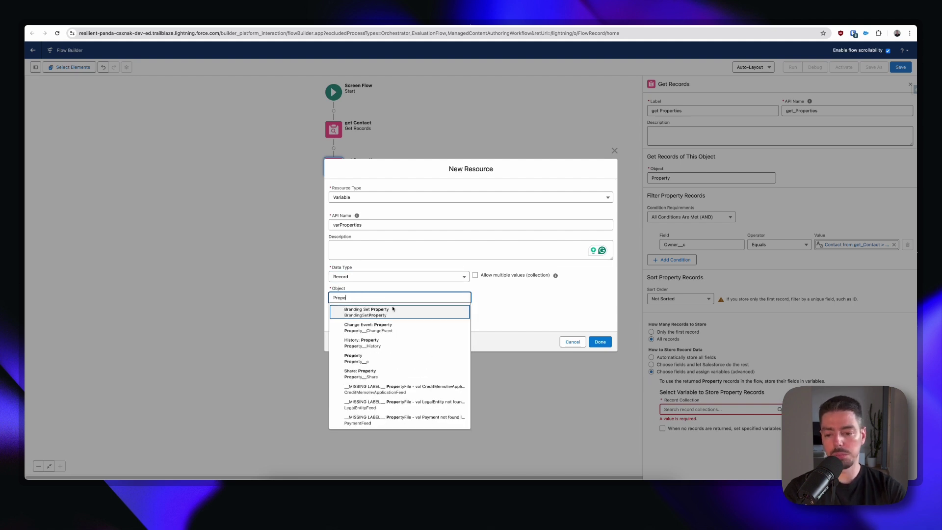
key("Down")
key("Down")
key("Down")
key("Return")
left_click(475, 275)
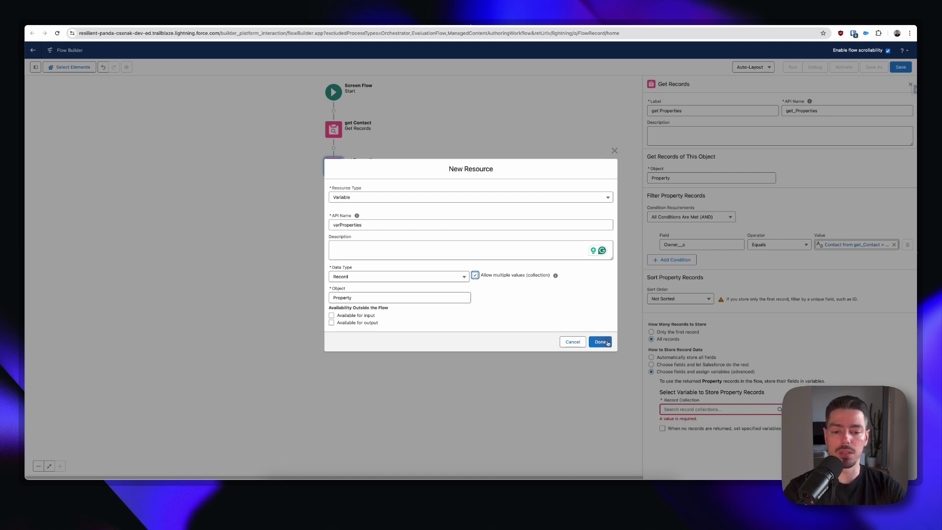
left_click(600, 342)
left_click(389, 182)
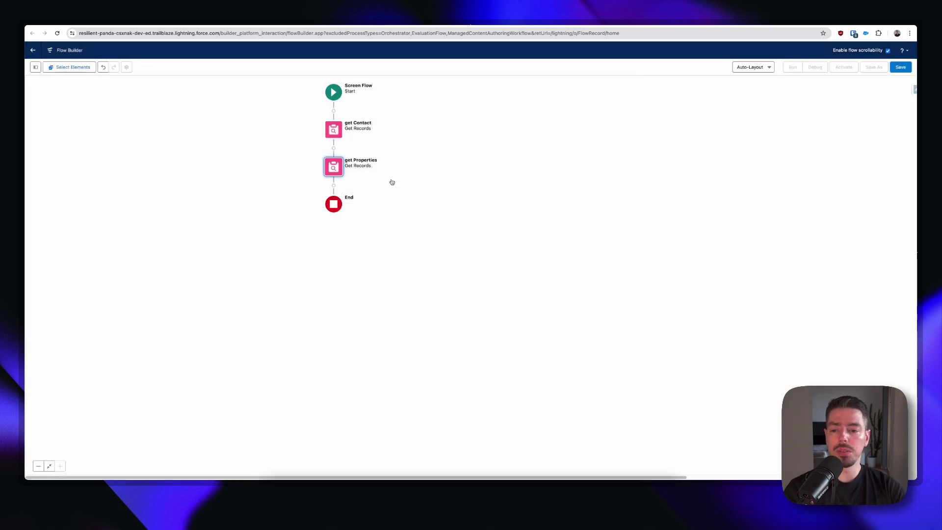
Add a Screen element after get Properties labelled "New Case Main Screen" with the API name scrn_New_Case_Main_Screen
left_click(334, 185)
left_click(337, 249)
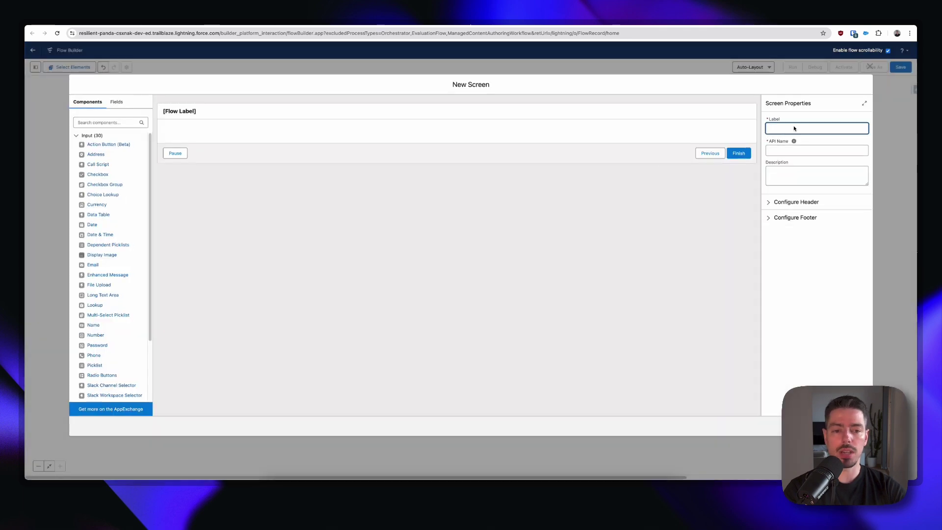
type("New")
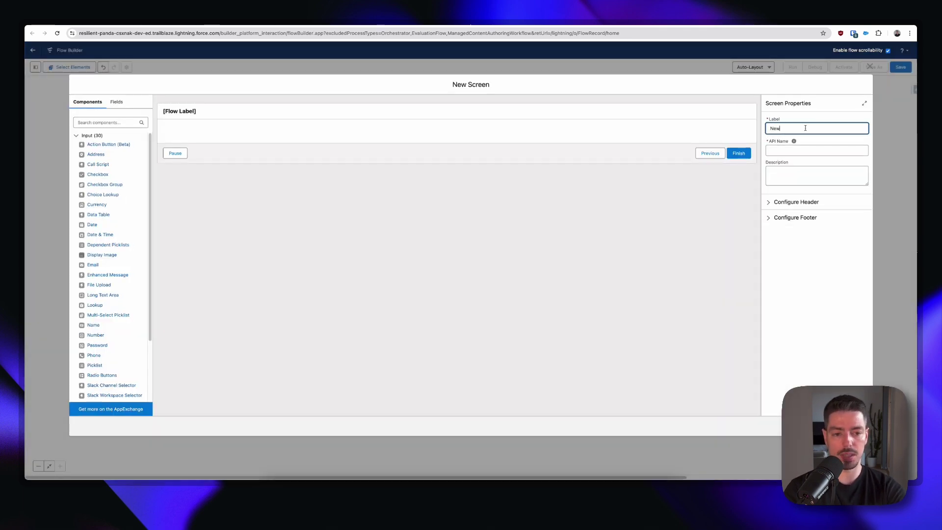
type(" Case Main Scr")
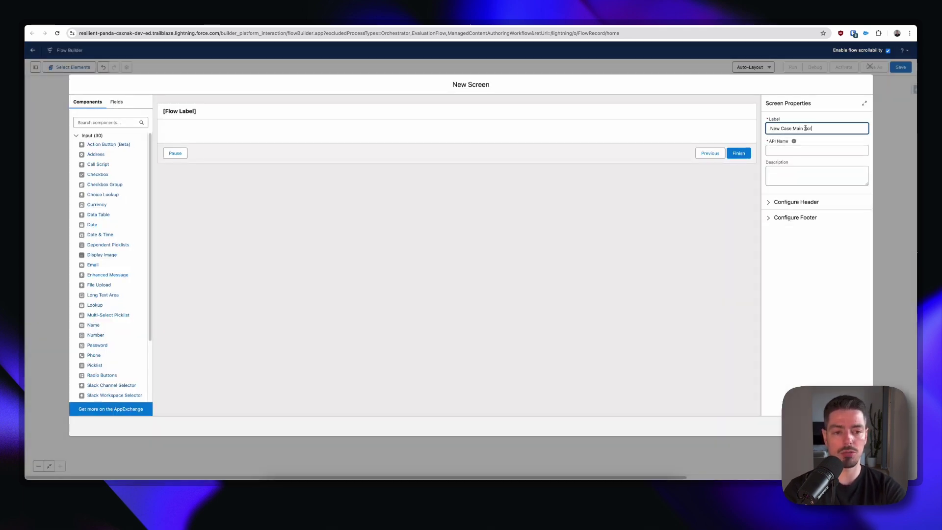
type("een")
key("Tab")
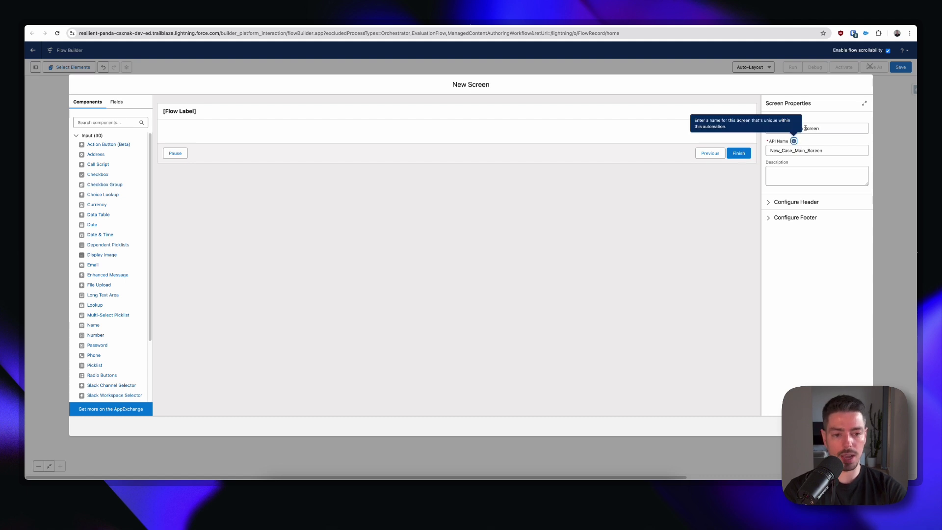
key("Tab")
key("Home")
type("scrn_")
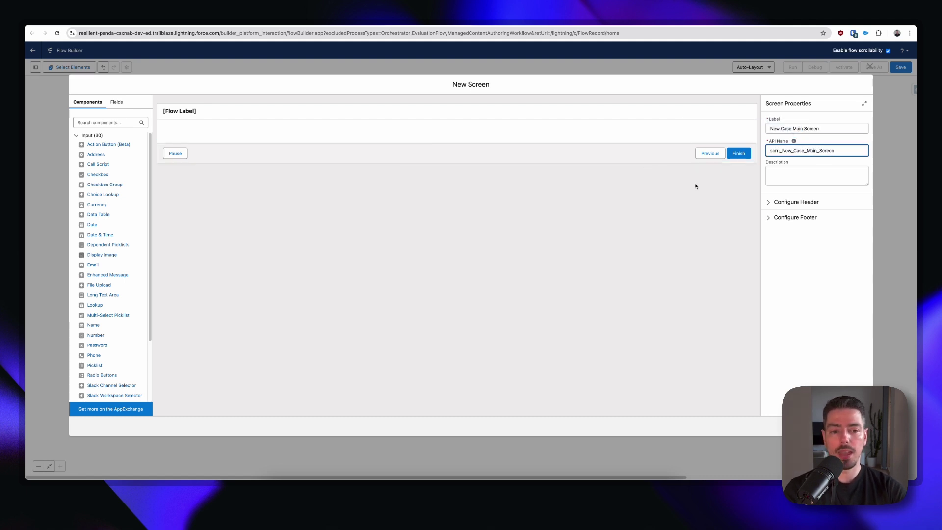
Hide the screen's header and the Previous button in its footer
left_click(768, 201)
left_click(769, 214)
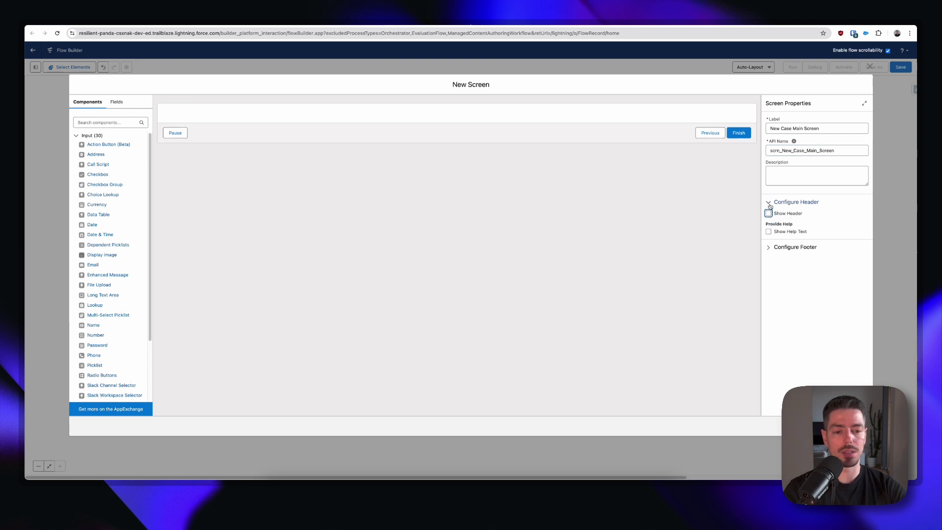
left_click(769, 203)
left_click(768, 218)
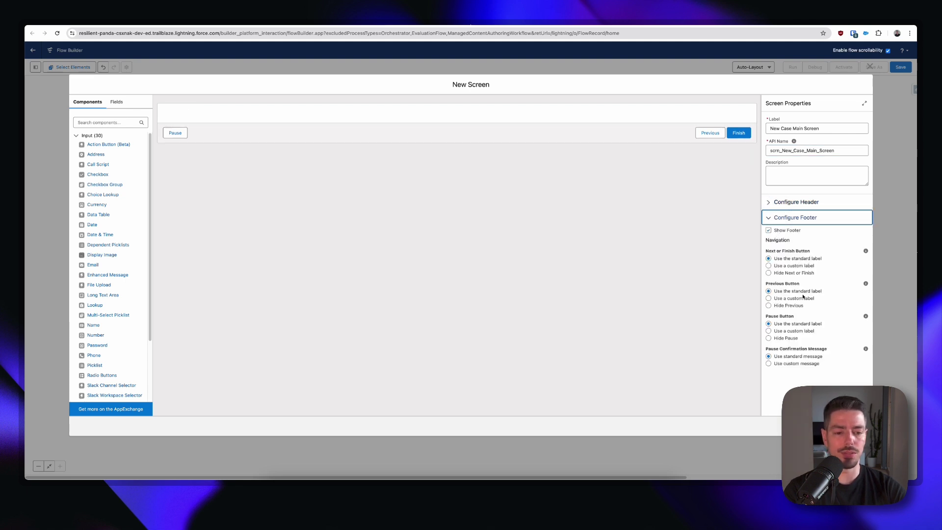
left_click(768, 305)
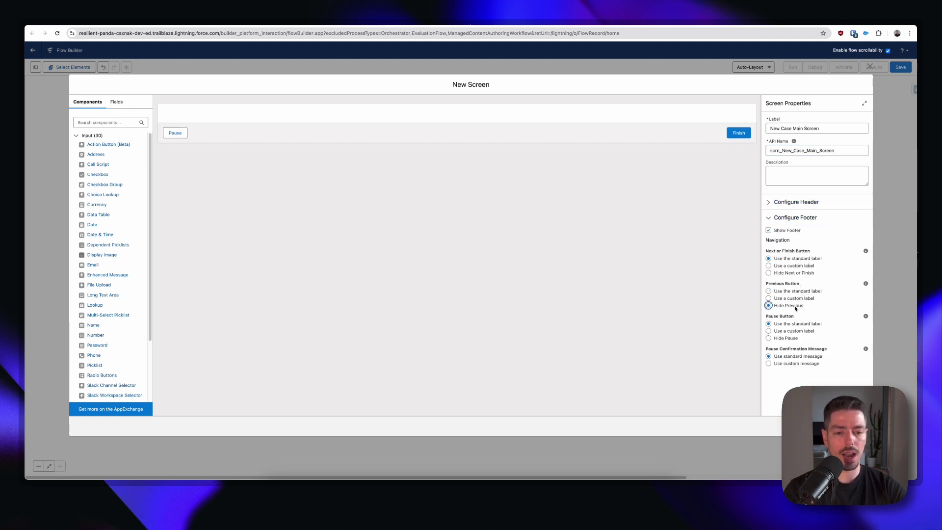
left_click(769, 217)
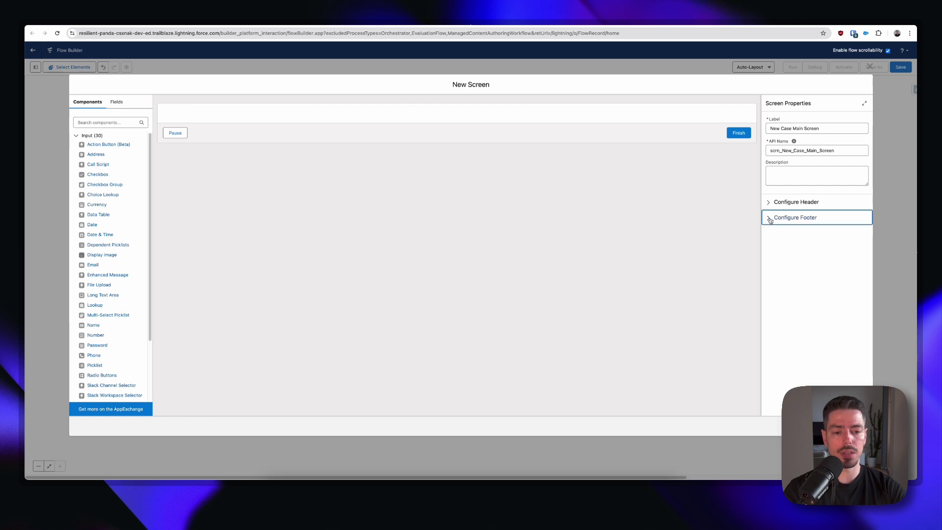
Find the Repeater component and place it on the screen
left_click(103, 122)
type("rep")
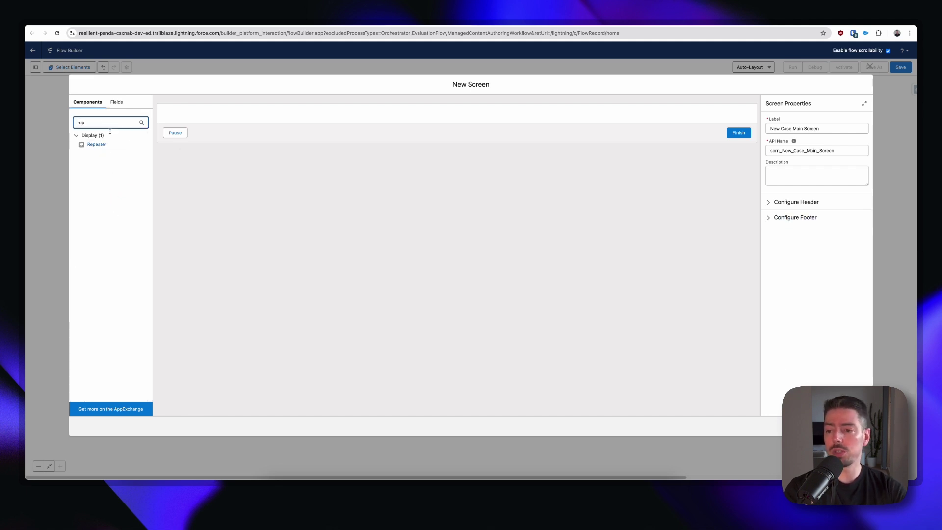
left_click_drag(97, 144, 397, 118)
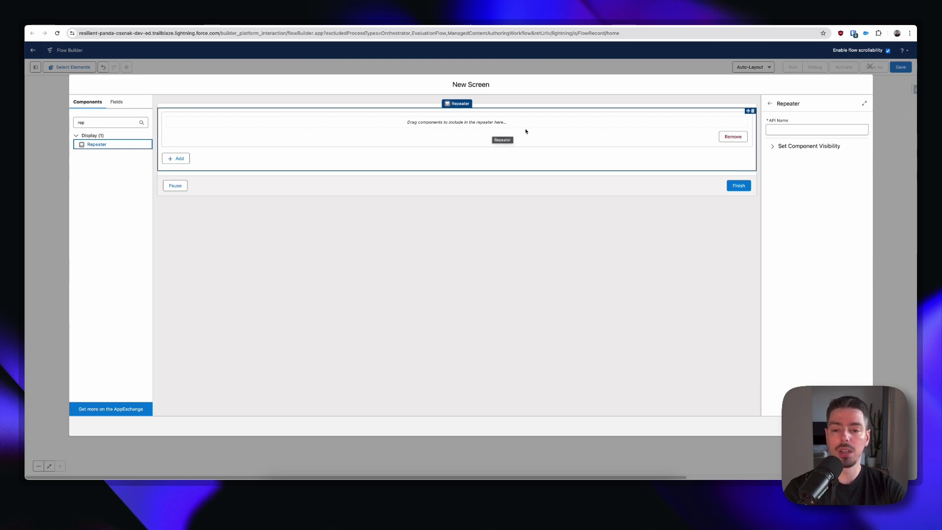
Try out a Text input component inside the repeater and delete it again
left_click(117, 122)
key("ctrl+a")
key("BackSpace")
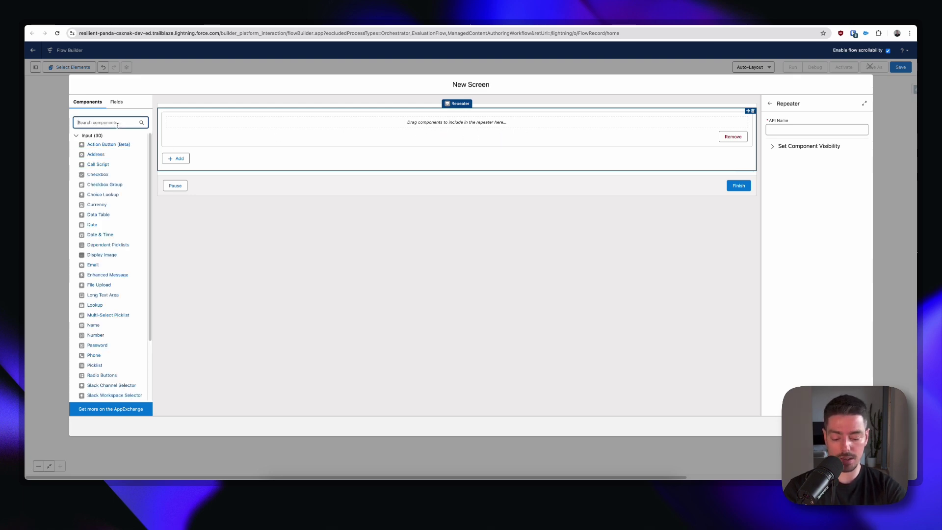
type("text")
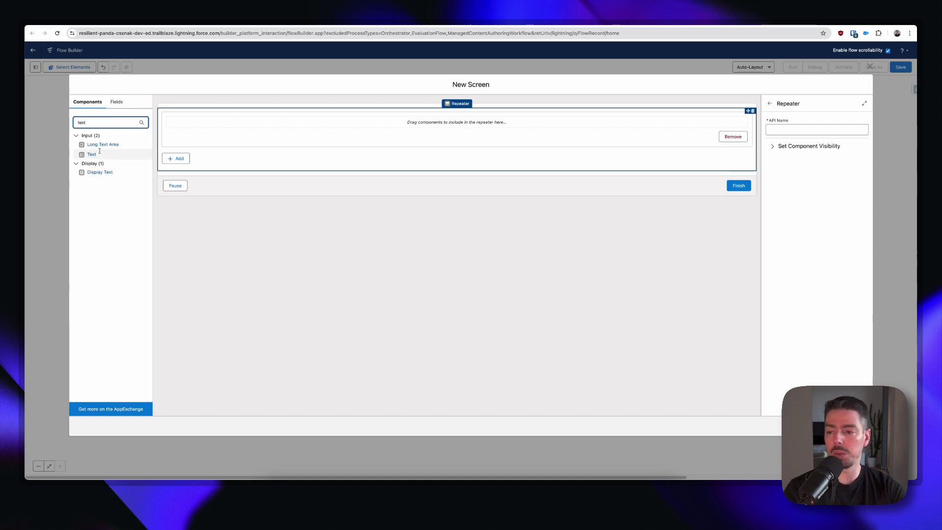
left_click_drag(100, 151, 321, 178)
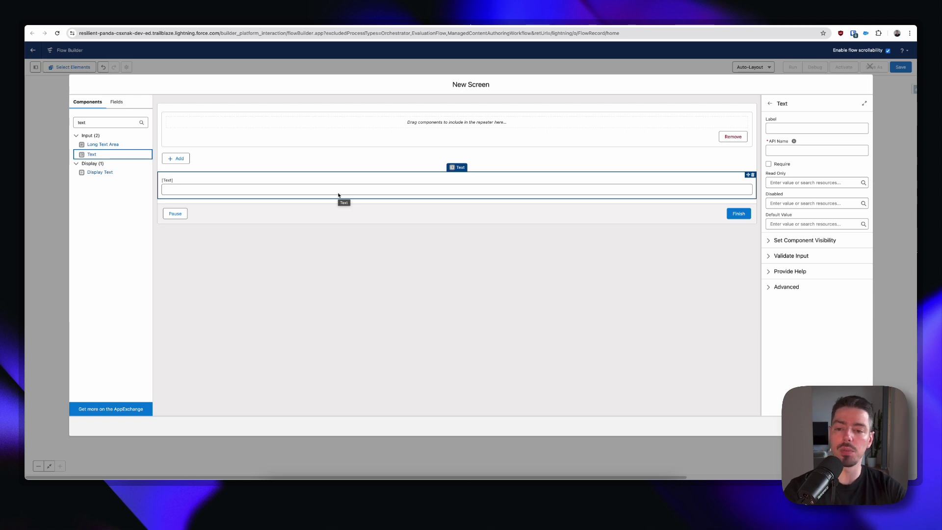
left_click_drag(345, 185, 428, 123)
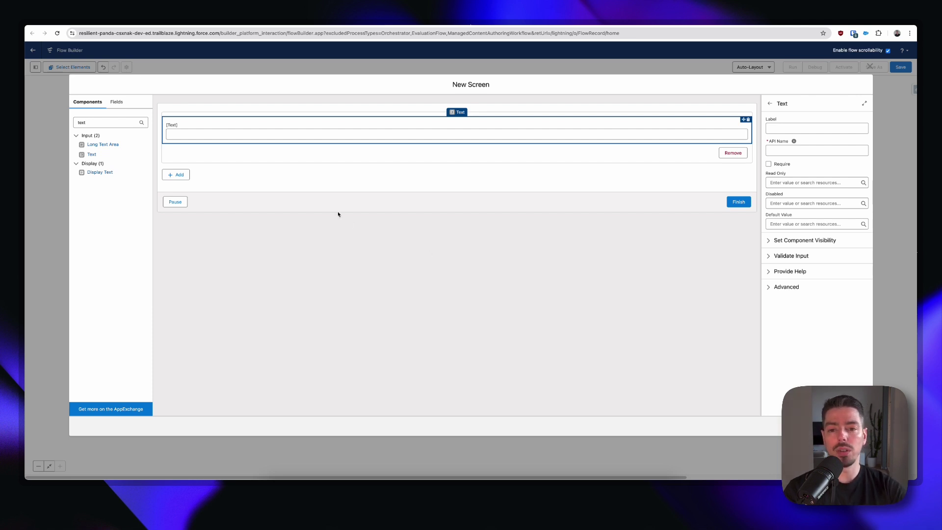
left_click(749, 119)
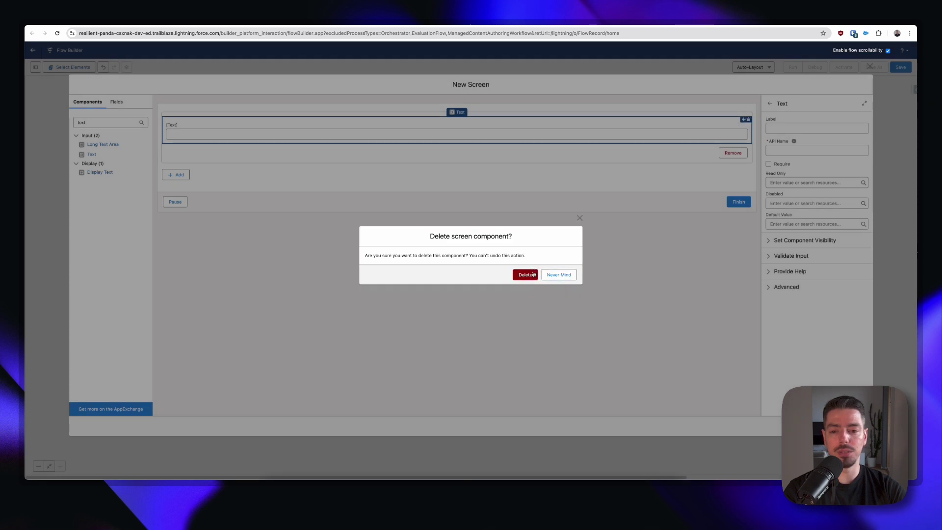
left_click(534, 274)
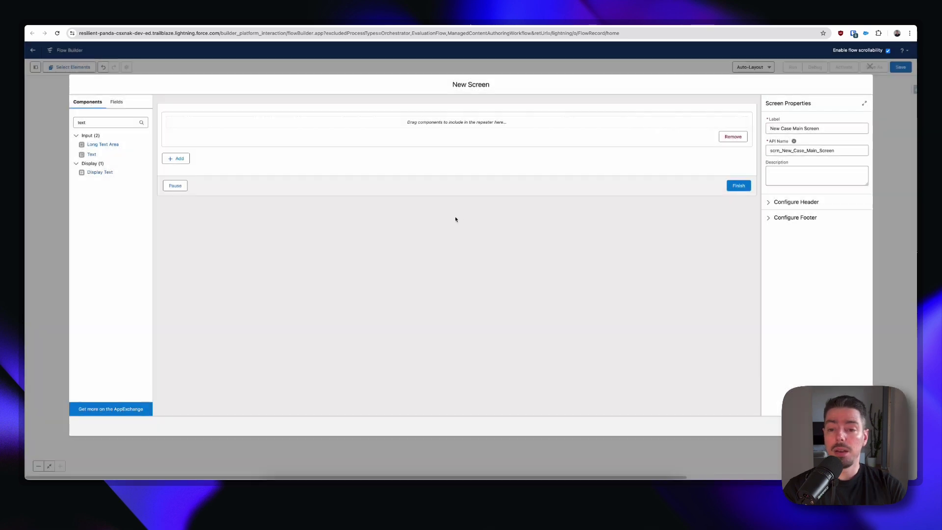
Create a single Record variable varCase for the Case object as the source of the screen's record fields
left_click(120, 104)
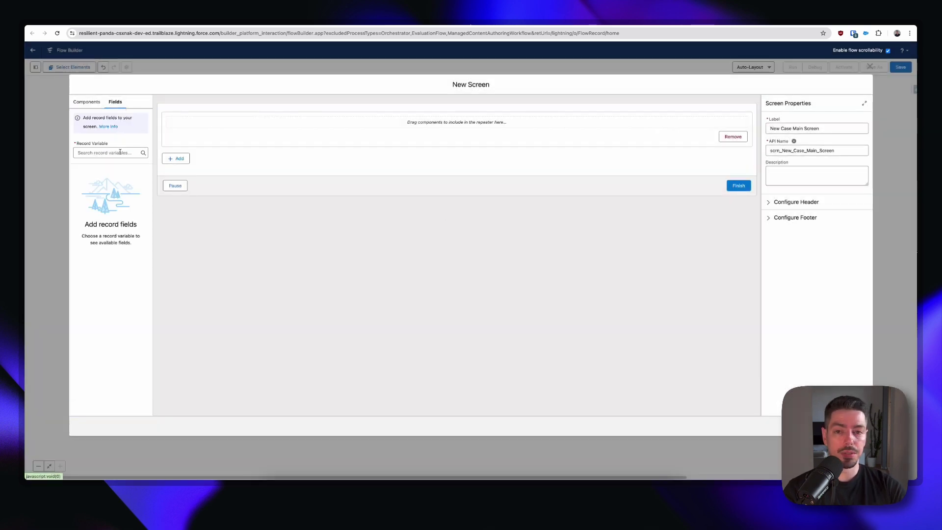
left_click(120, 152)
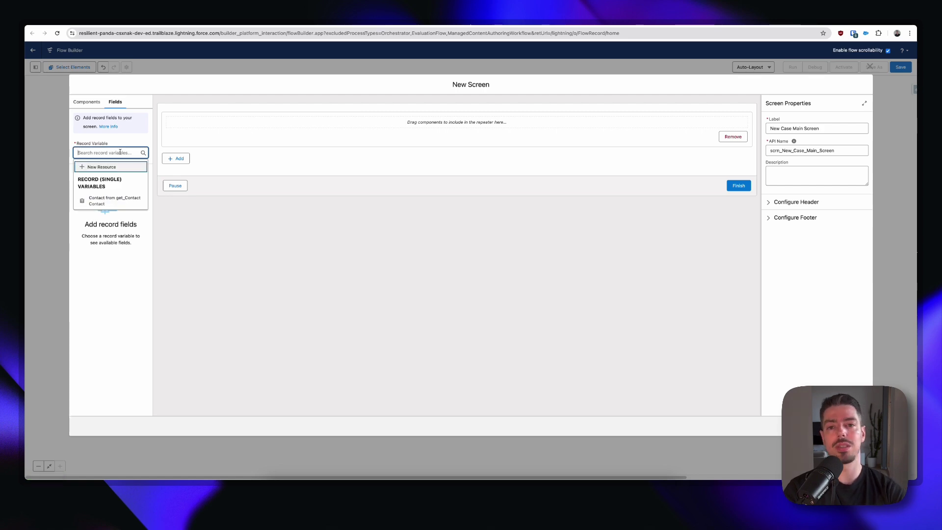
left_click(117, 168)
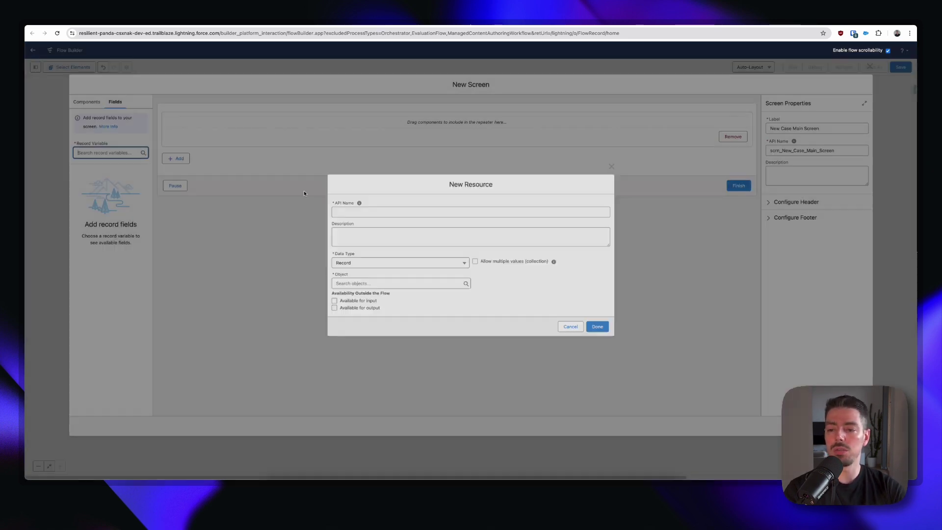
type("varCase")
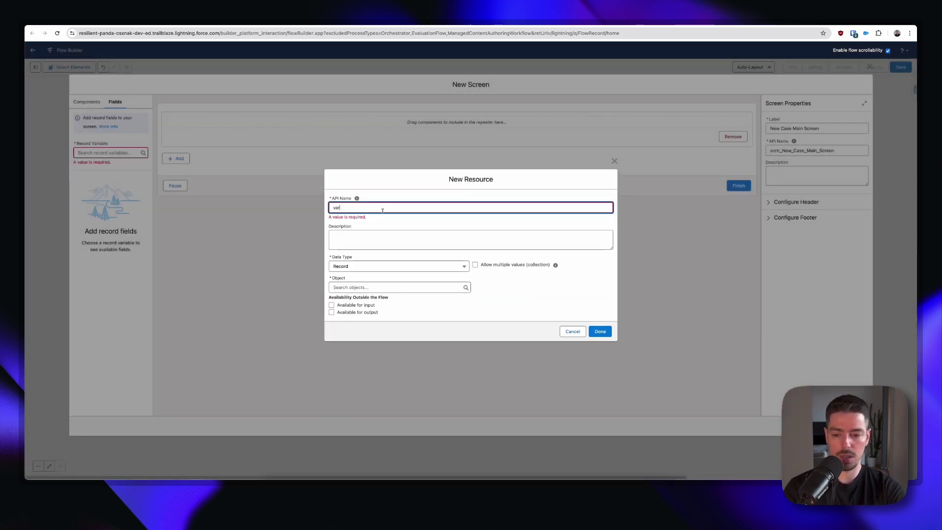
left_click(373, 242)
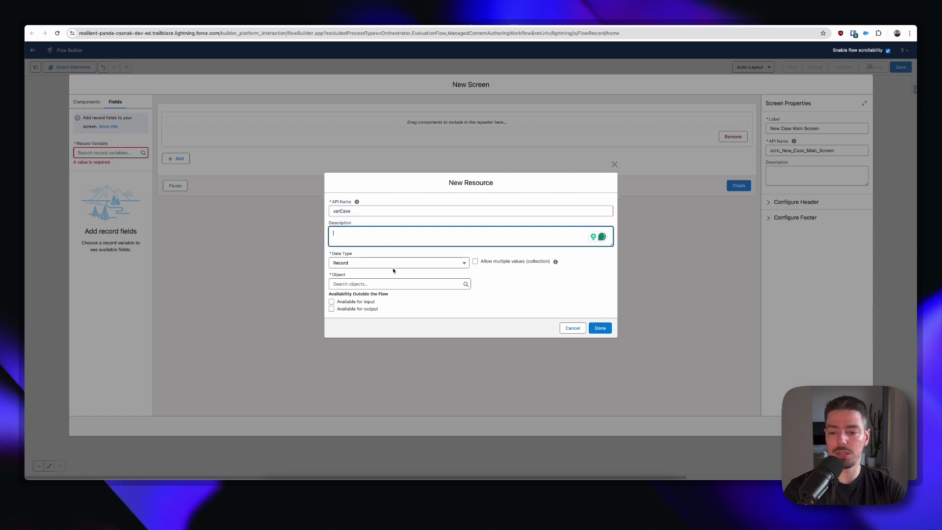
left_click(395, 283)
type("Case")
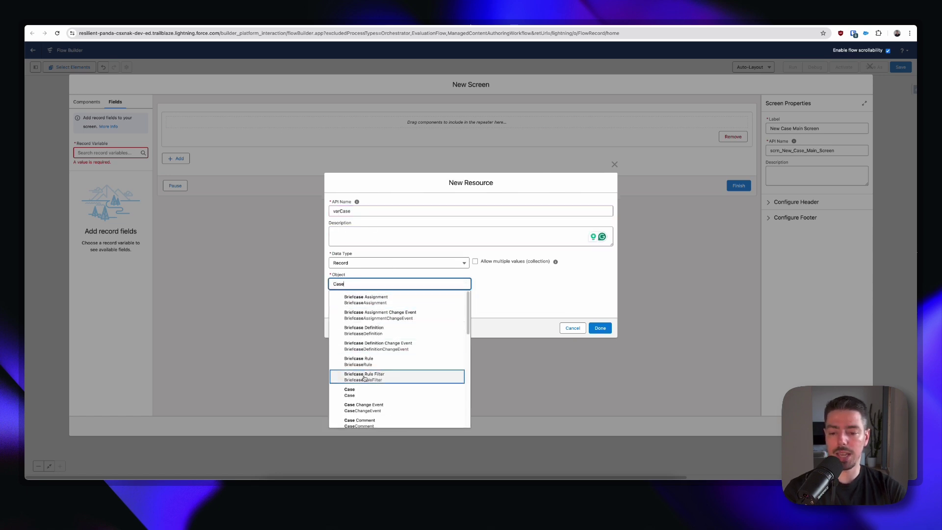
left_click(363, 390)
left_click(601, 328)
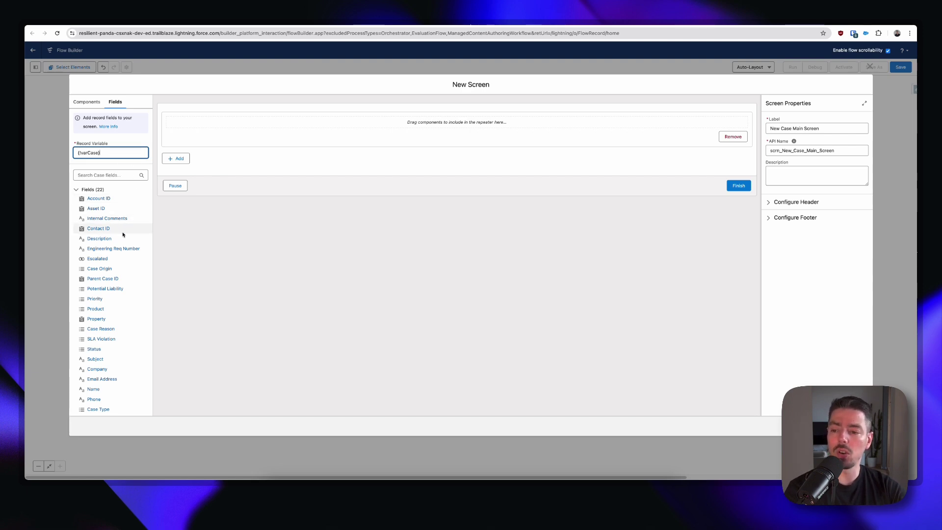
left_click(180, 262)
Search the varCase fields for Subject and try to place that field inside the repeater
left_click(106, 176)
type("subj")
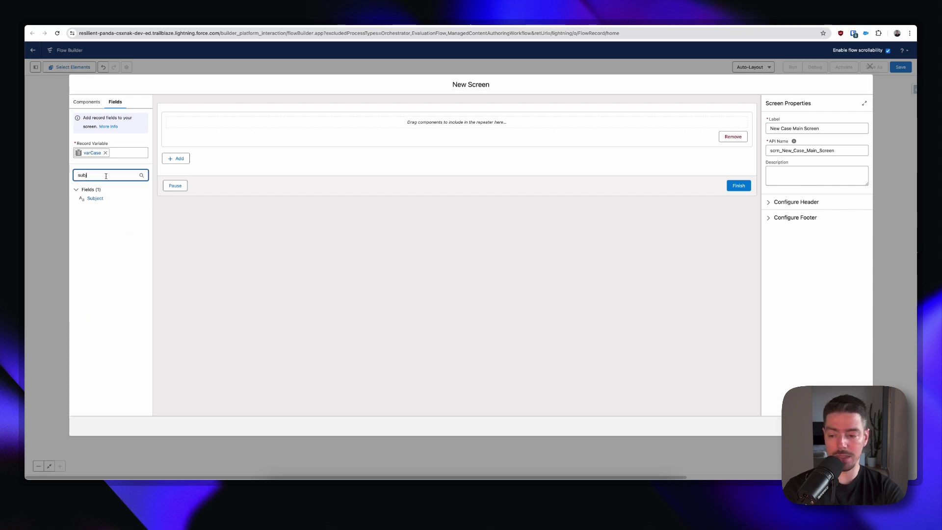
type("ec")
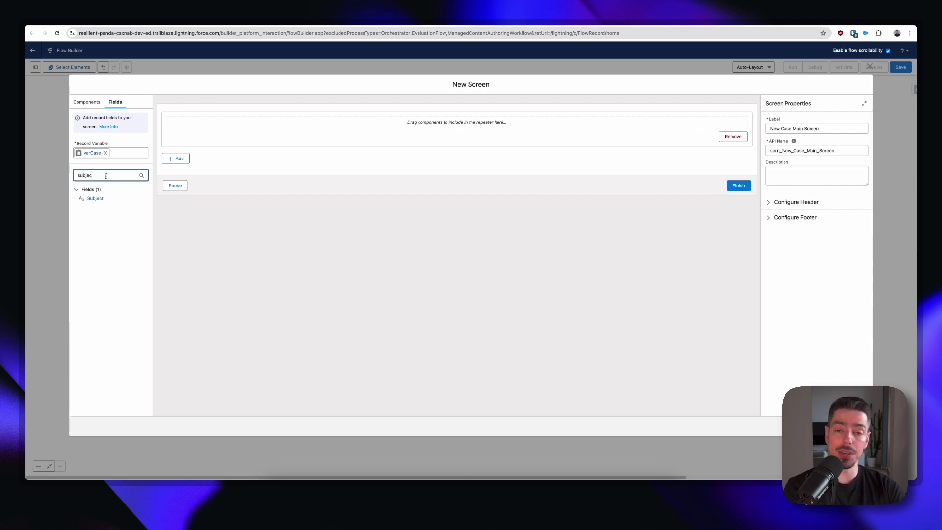
left_click(118, 215)
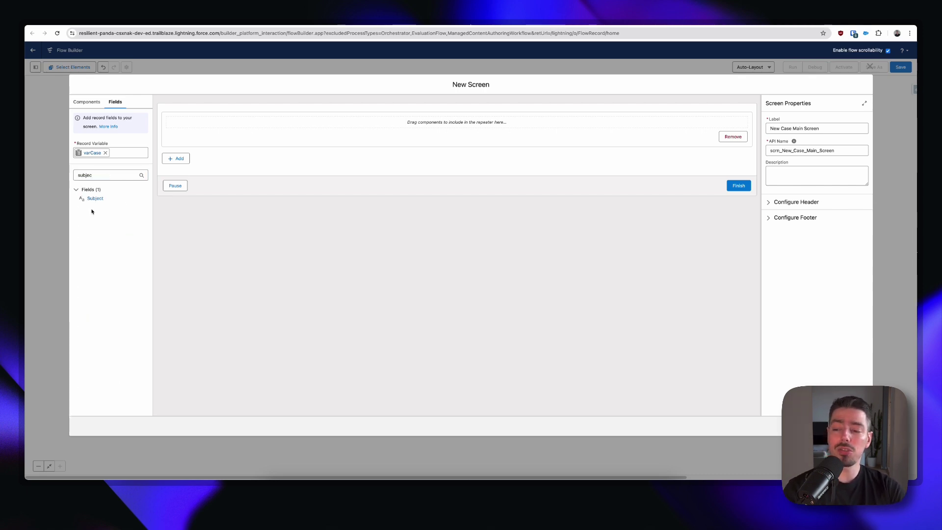
left_click_drag(95, 202, 466, 128)
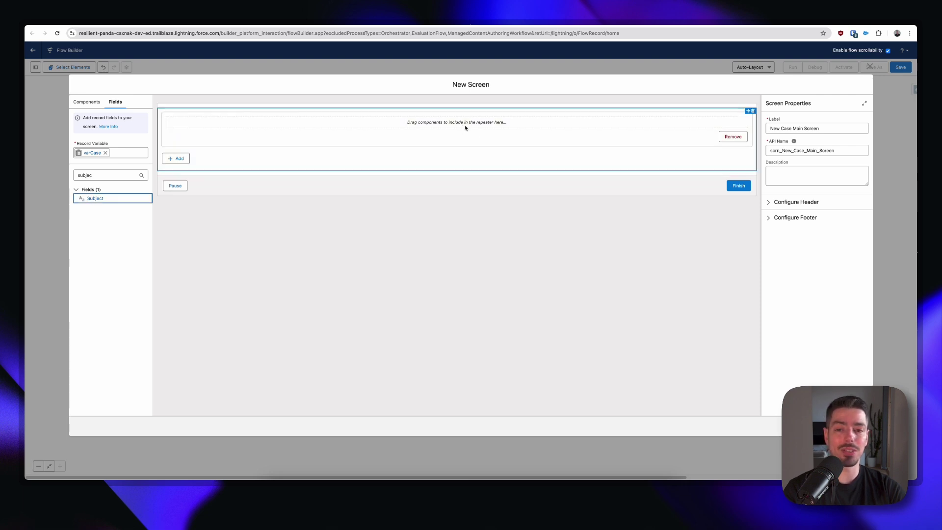
left_click_drag(95, 198, 478, 123)
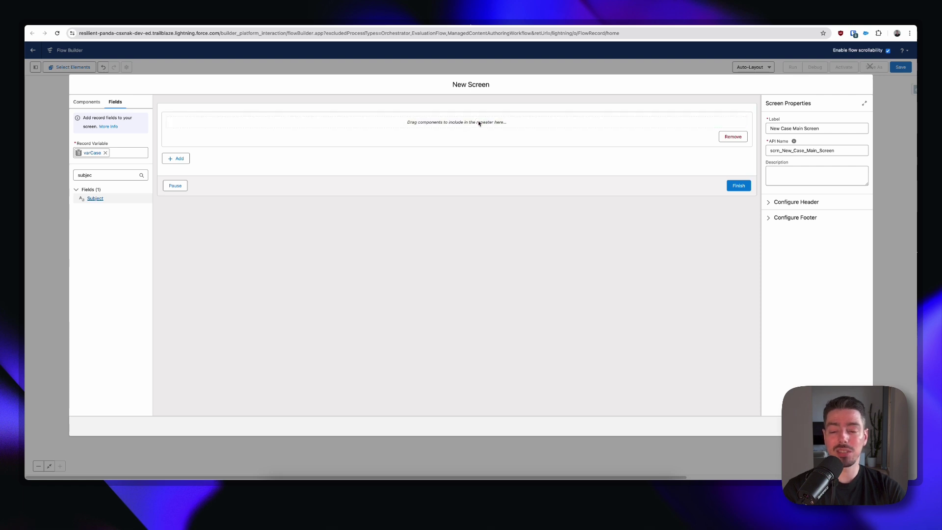
Try to get the Case Subject record field into the repeater, and delete the field from the screen again
left_click(96, 199)
left_click_drag(363, 147, 345, 116)
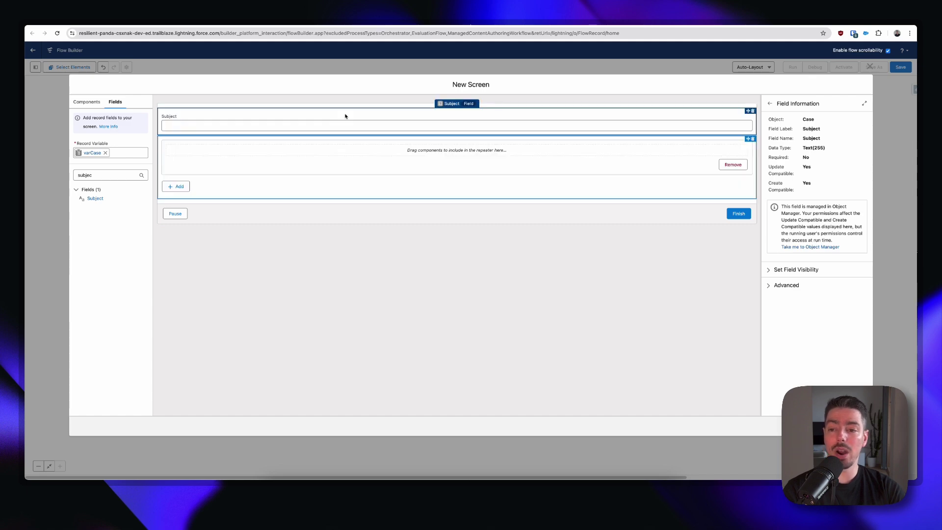
left_click_drag(414, 116, 669, 123)
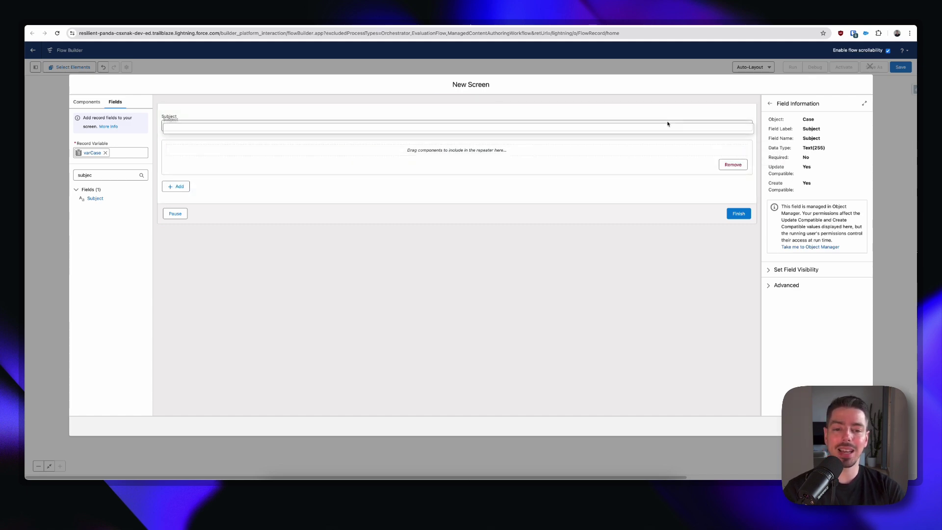
left_click(749, 117)
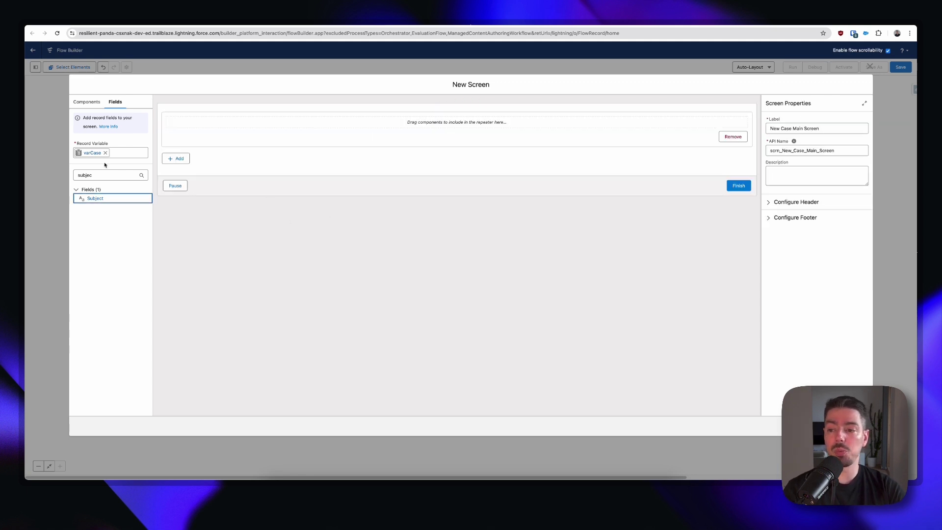
Place a Text input component inside the repeater and label it Subject
left_click(93, 102)
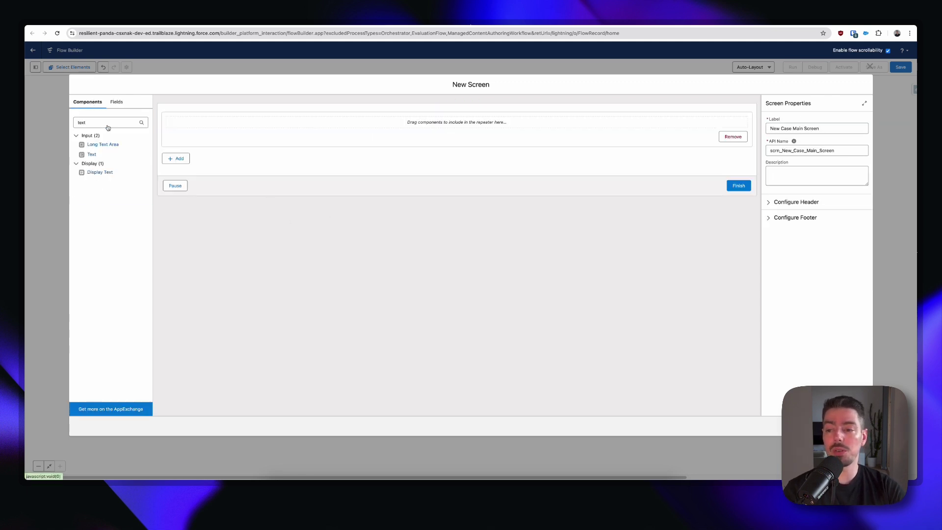
left_click_drag(91, 155, 469, 130)
left_click(829, 128)
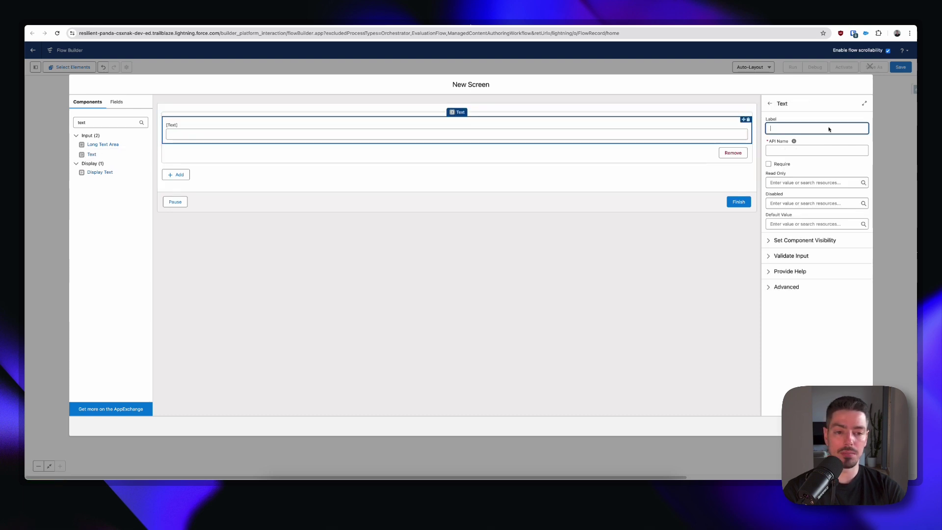
type("Subject")
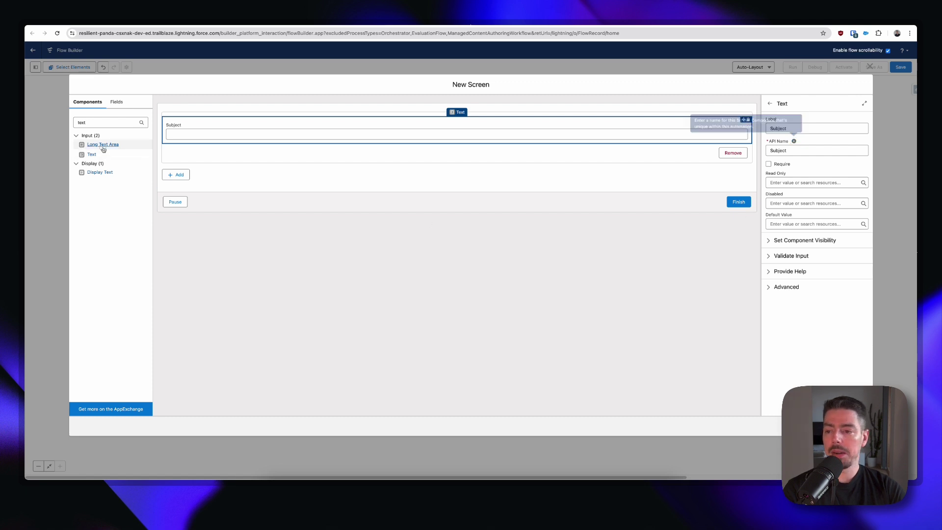
Add a Long Text Area below Subject in the repeater and label it Description
left_click_drag(103, 149, 277, 143)
left_click(785, 128)
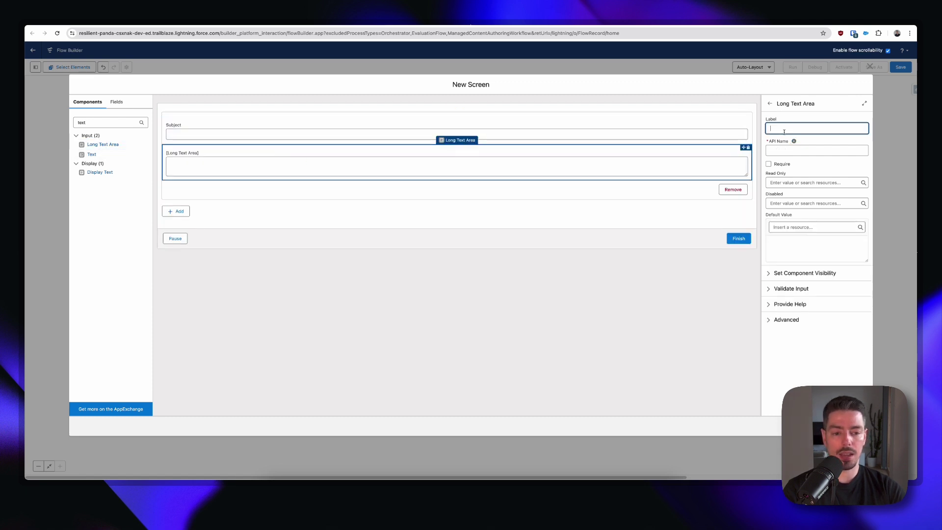
type("Description")
key("Tab")
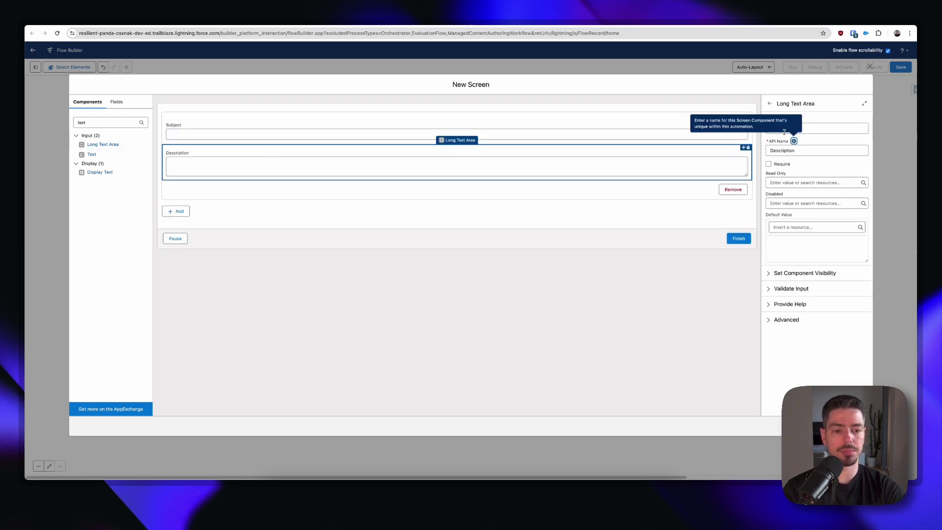
Find the Picklist component, add it below Description in the repeater and label it Case Type
left_click(97, 121)
key("ctrl+a")
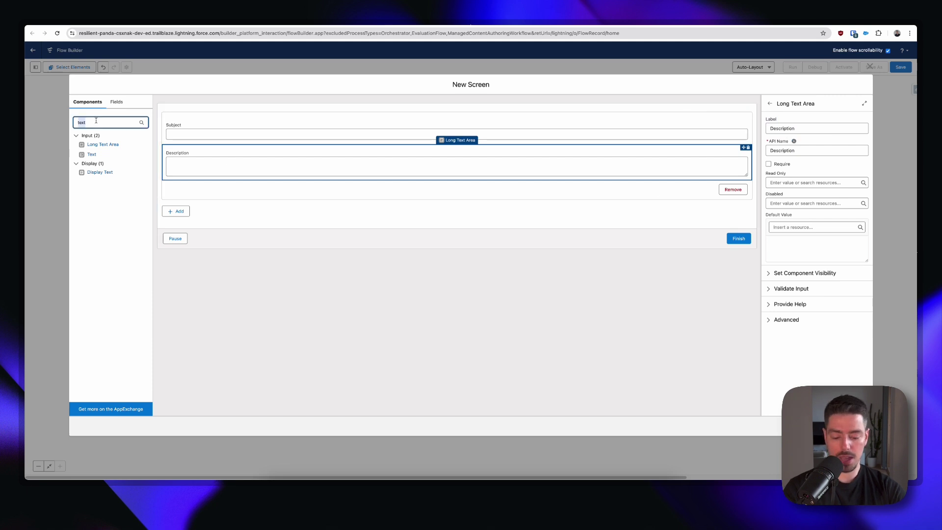
type("pick")
left_click_drag(94, 164, 332, 182)
left_click(831, 129)
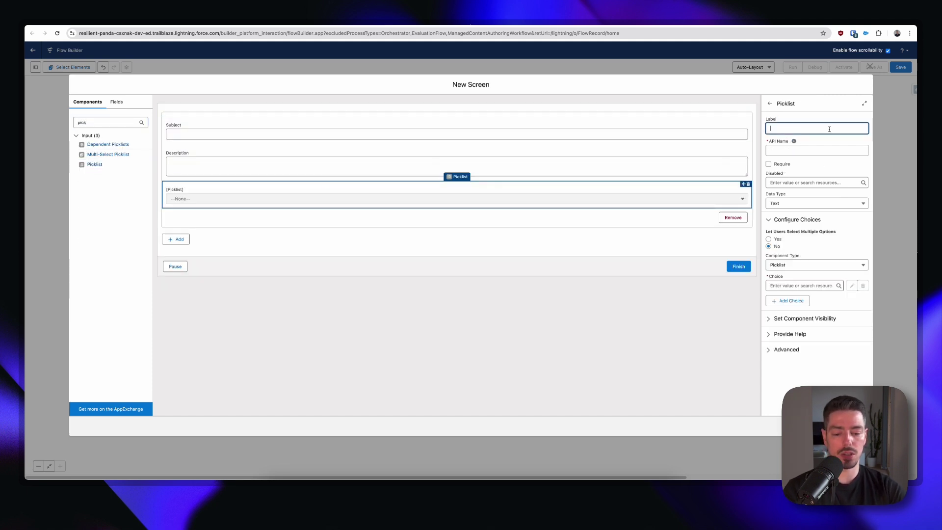
type("Case Type")
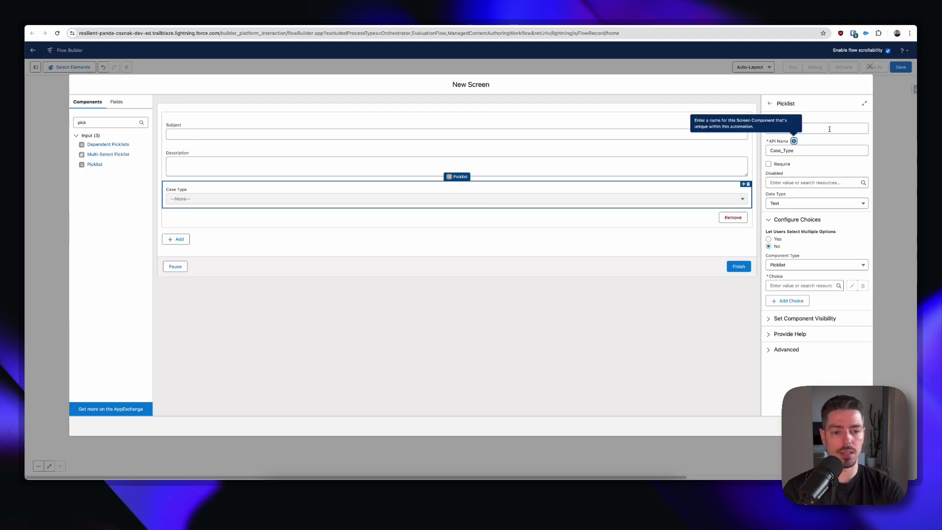
key("Tab")
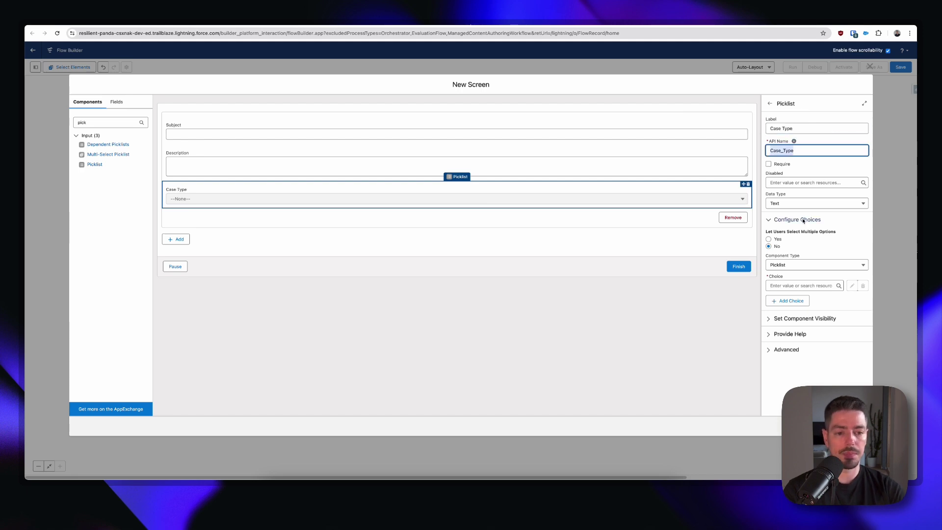
Start a new choice resource for the Case Type picklist as a Picklist Choice Set with the API name CaseType
left_click(800, 286)
left_click(798, 297)
left_click(472, 234)
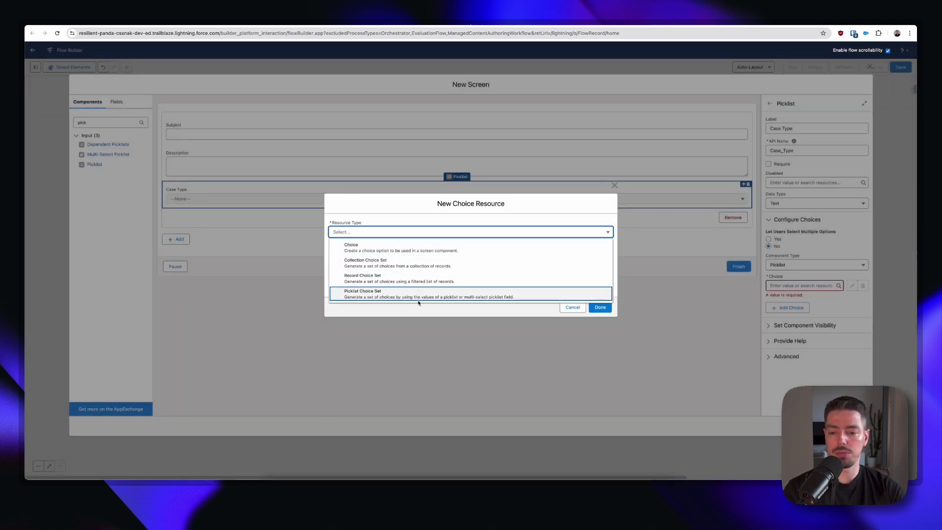
left_click(508, 294)
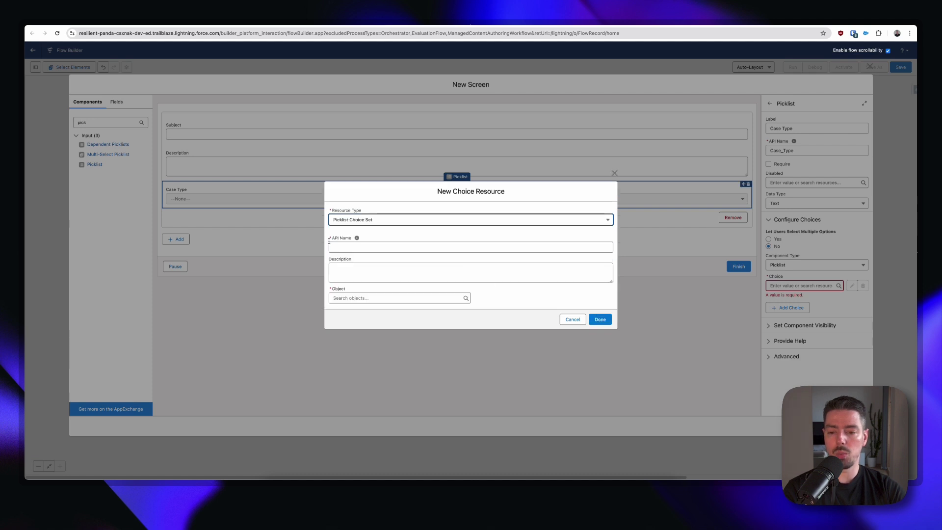
left_click(349, 246)
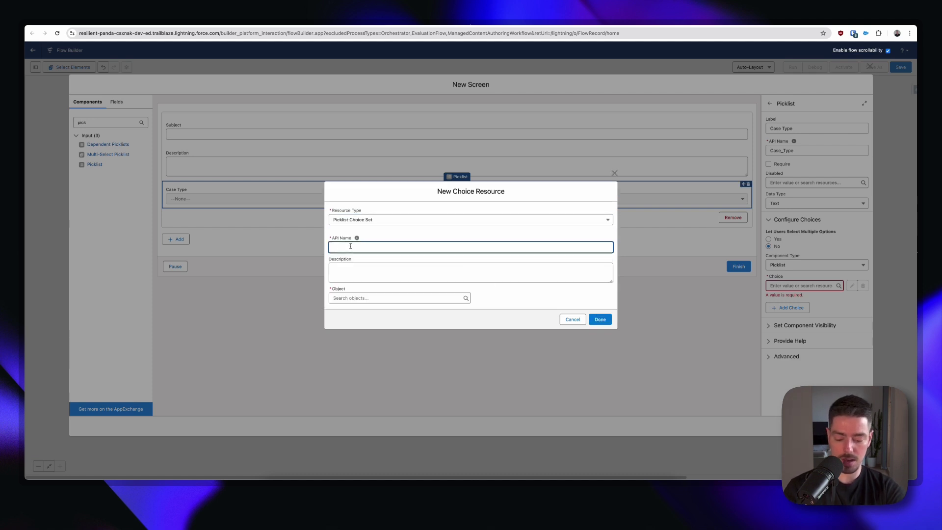
type("CaseType")
key("Tab")
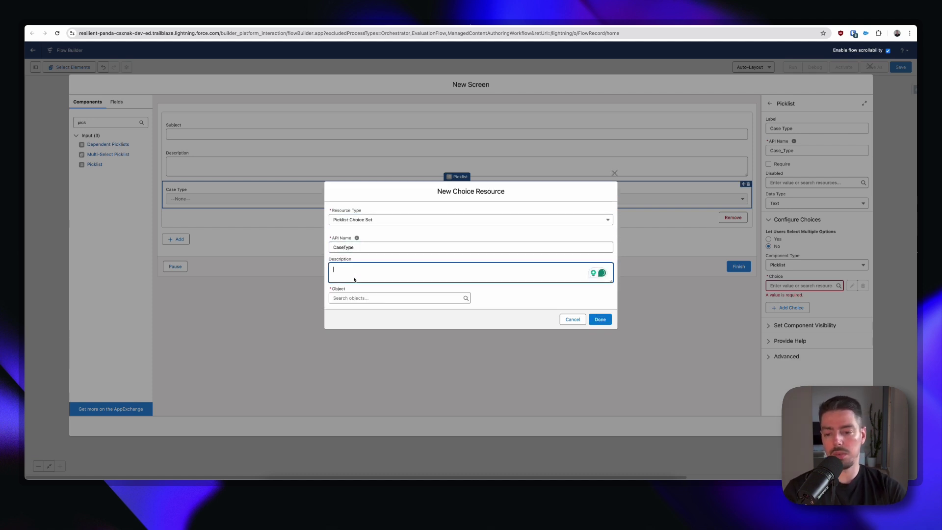
Base the choice set on the Case object's Type field with data type Picklist, and finish the resource
left_click(356, 297)
type("Case")
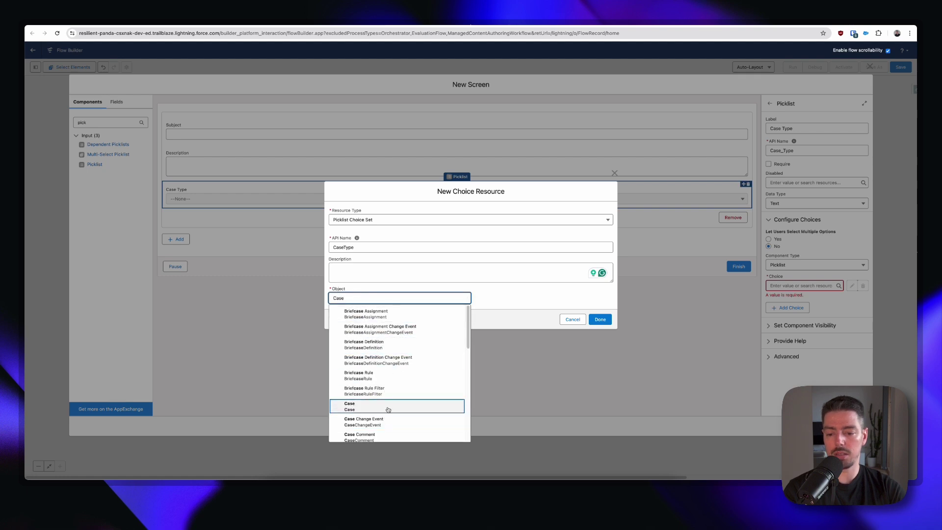
left_click(399, 394)
left_click(386, 298)
left_click(386, 313)
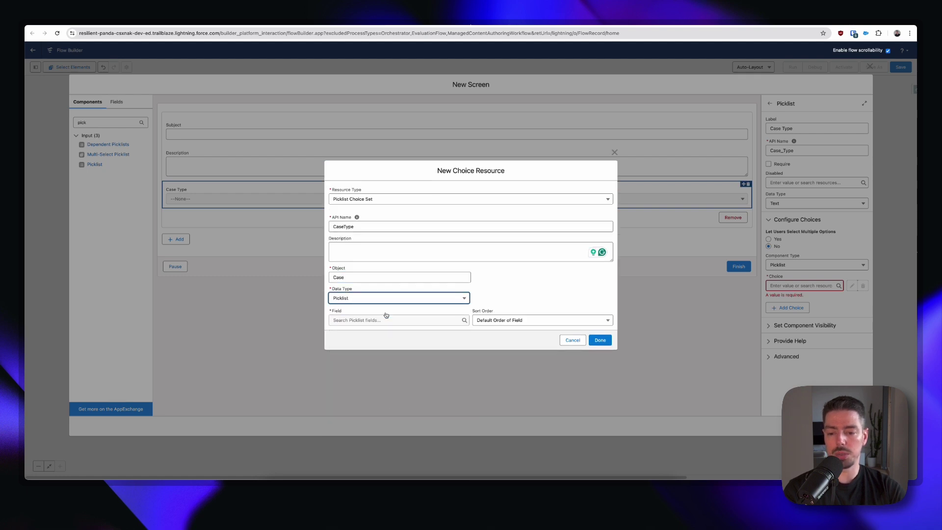
left_click(385, 320)
type("Case")
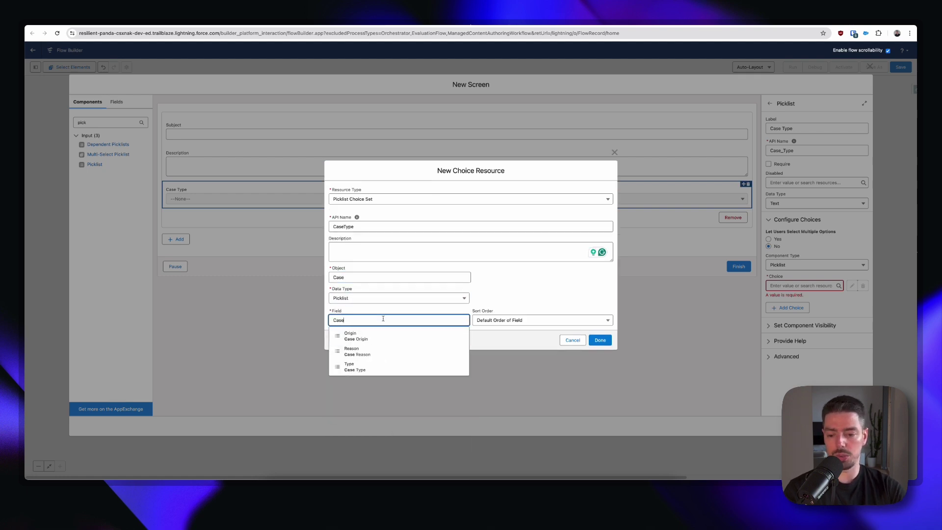
left_click(377, 368)
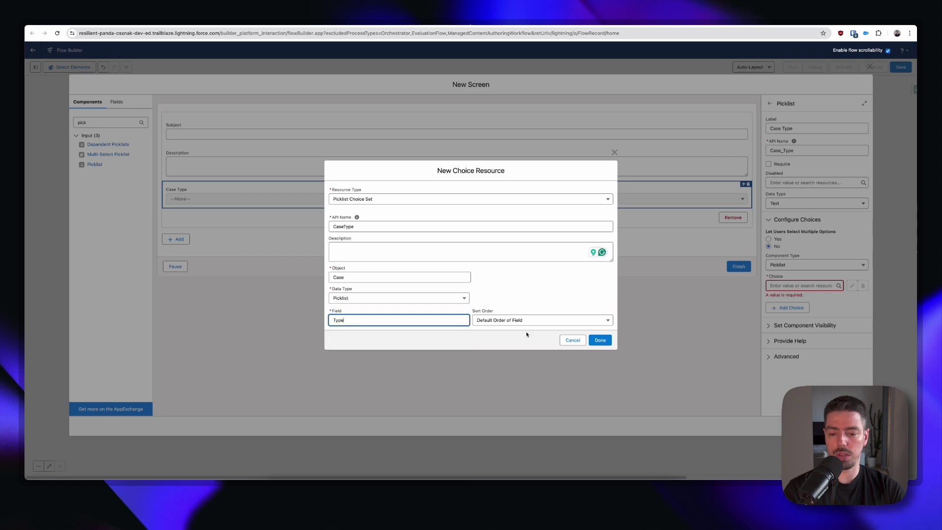
left_click(589, 340)
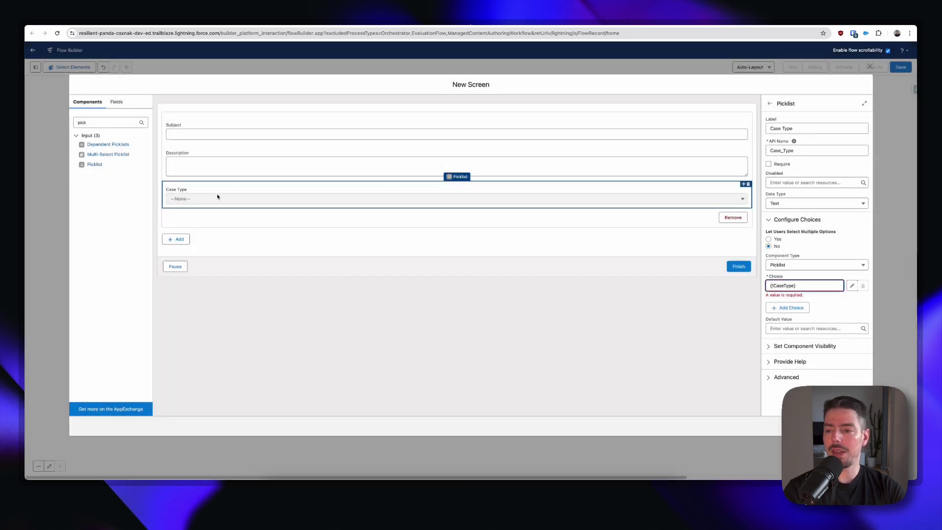
Search the screen components for "look"
double_click(107, 123)
key("BackSpace")
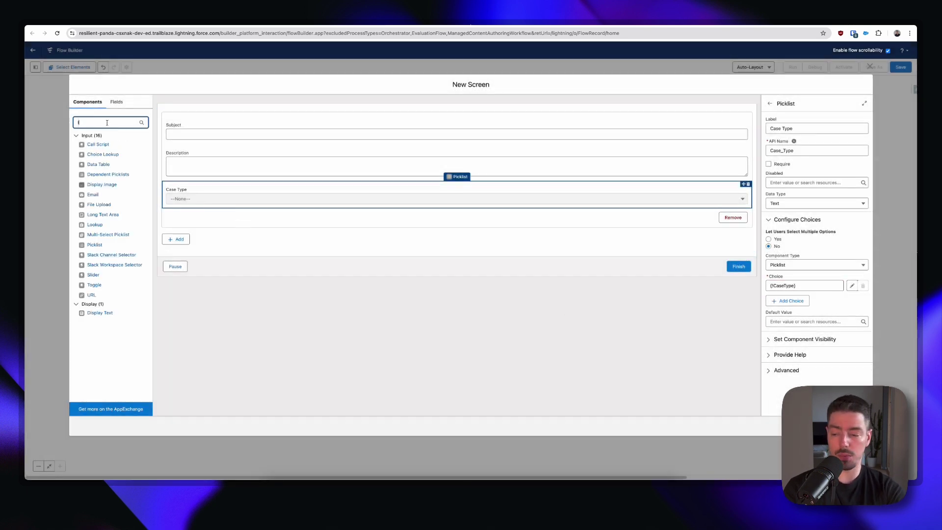
type("look")
Try out a Choice Lookup component below Case Type in the repeater and delete it again
left_click_drag(103, 144, 270, 202)
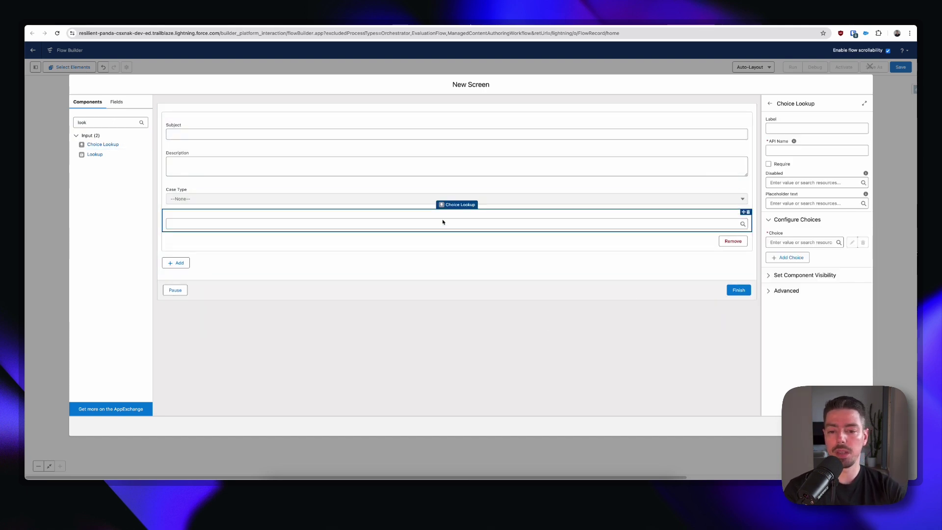
left_click(748, 212)
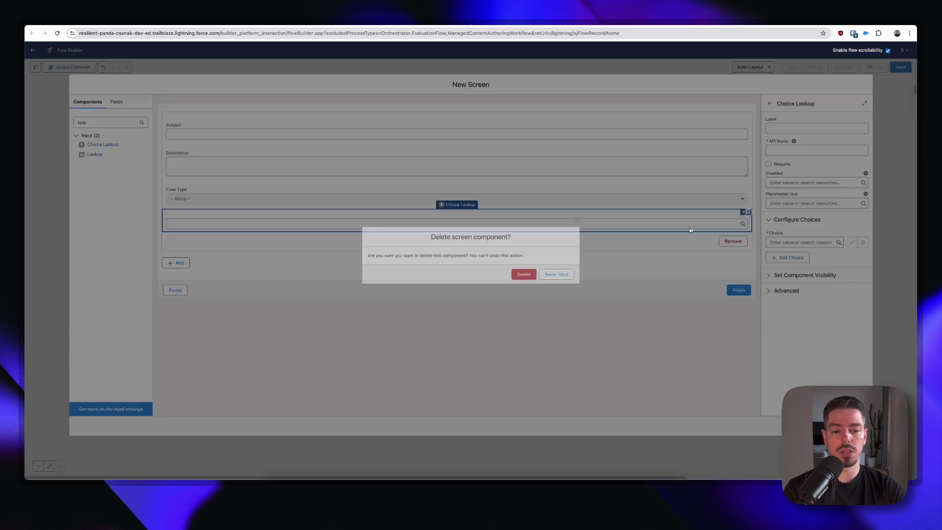
left_click(522, 273)
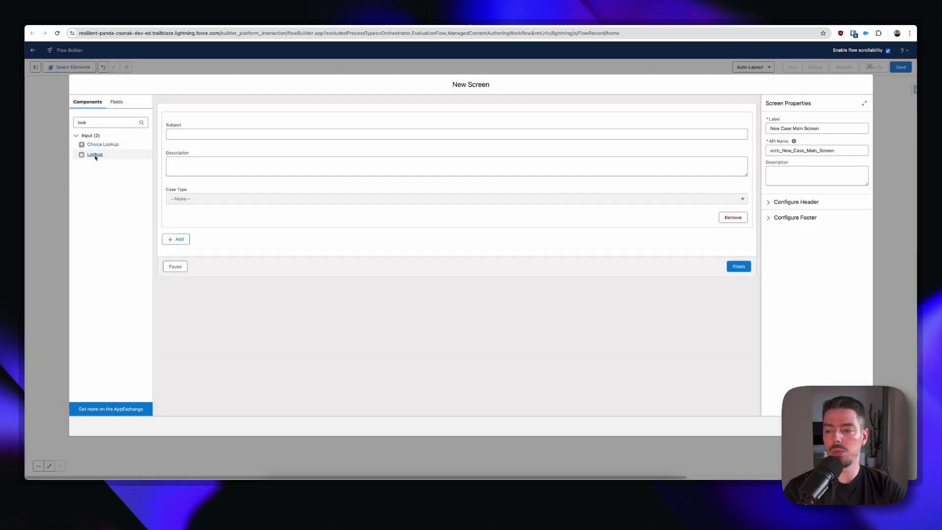
Add a Lookup component below Case Type in the repeater with API name Property and field API name Property__c
left_click_drag(93, 154, 265, 210)
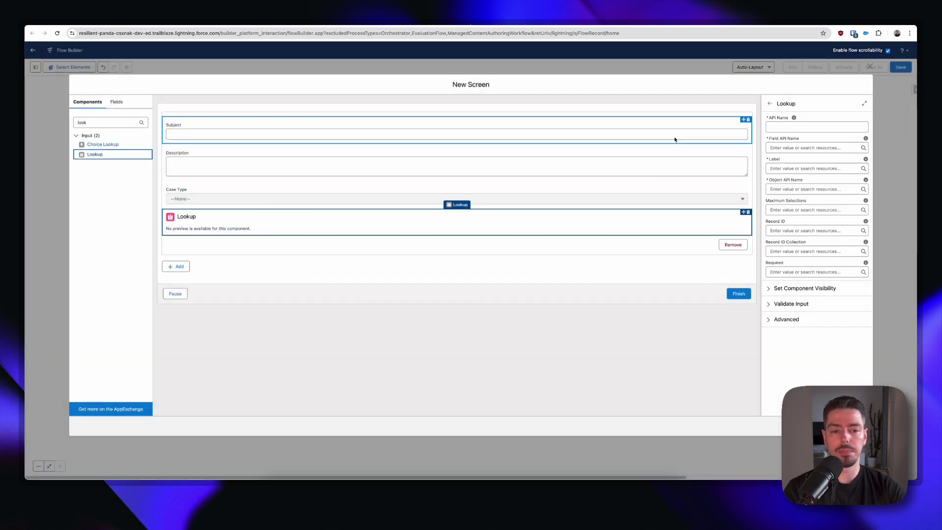
left_click(794, 126)
type("Property")
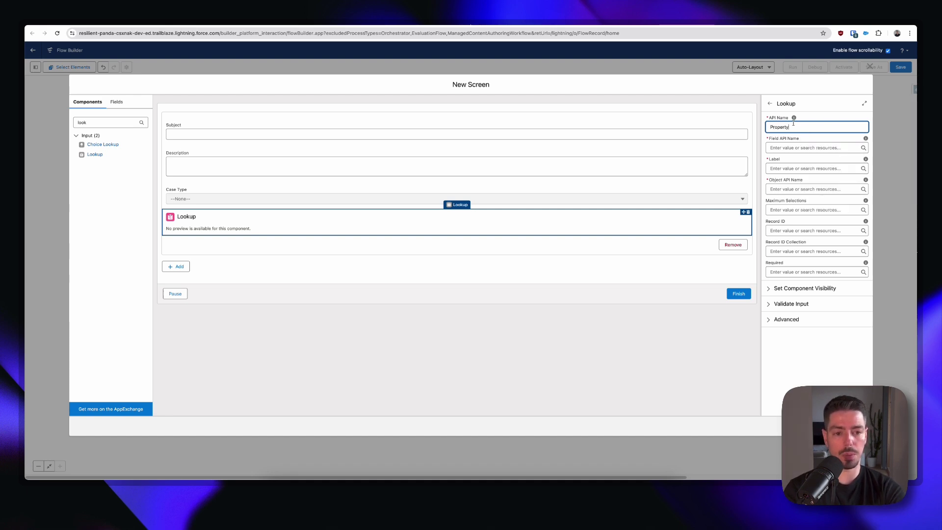
key("Tab")
type("Property")
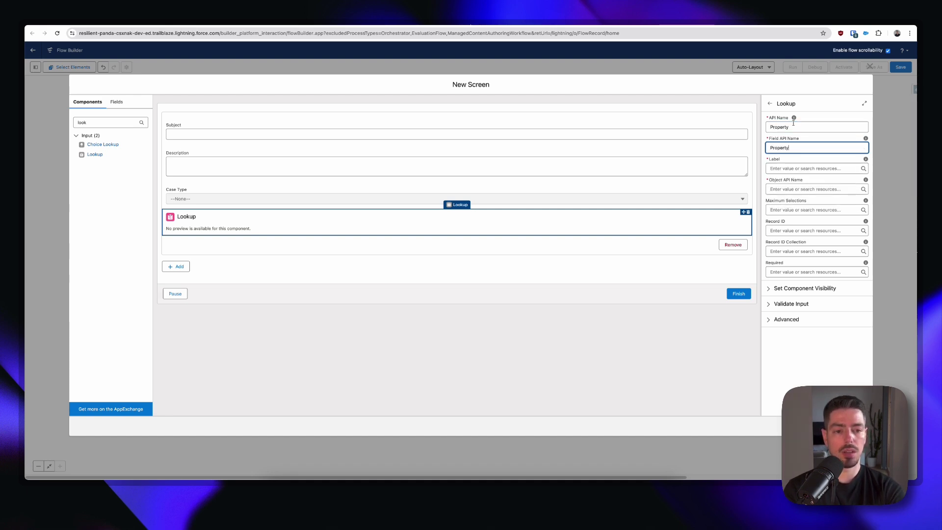
type("__")
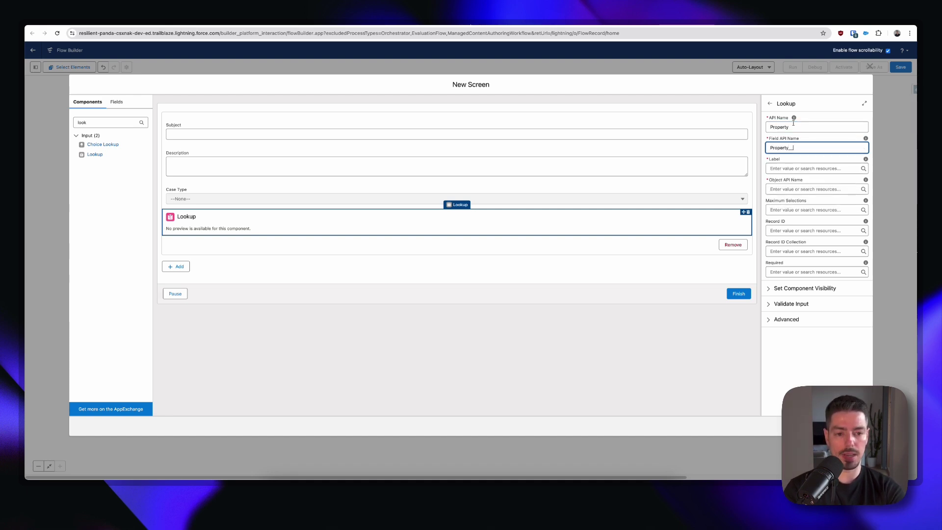
type("c")
key("Tab")
key("Tab")
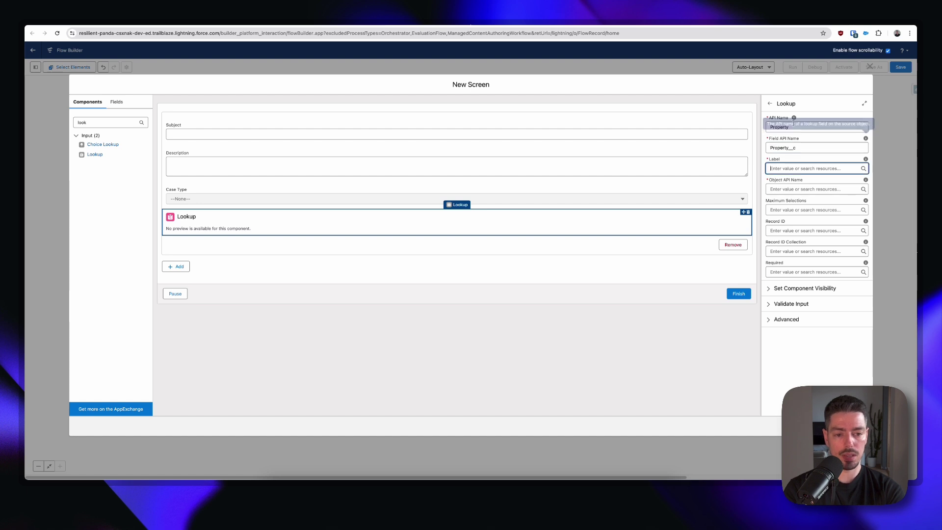
Label the lookup Property and set its object API name to Case
type("Property")
key("shift+Tab")
key("Tab")
key("Tab")
key("Tab")
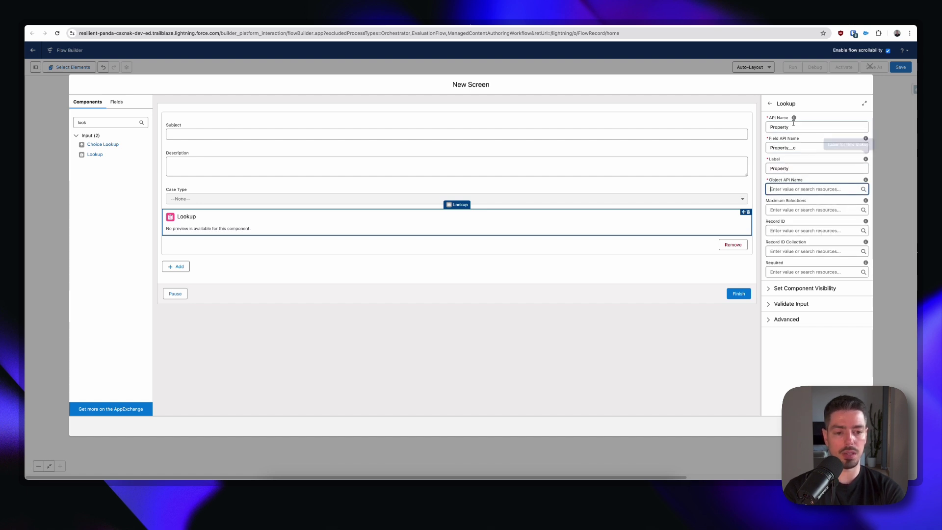
type("Case")
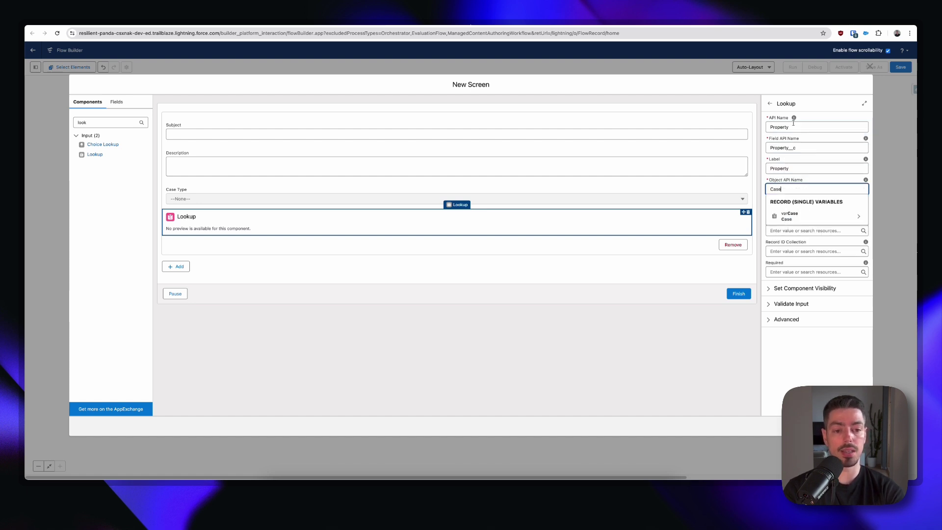
key("shift+Tab")
key("Tab")
Set the lookup's maximum selections to 1 and leave its record ID empty
key("Tab")
key("Tab")
type("1")
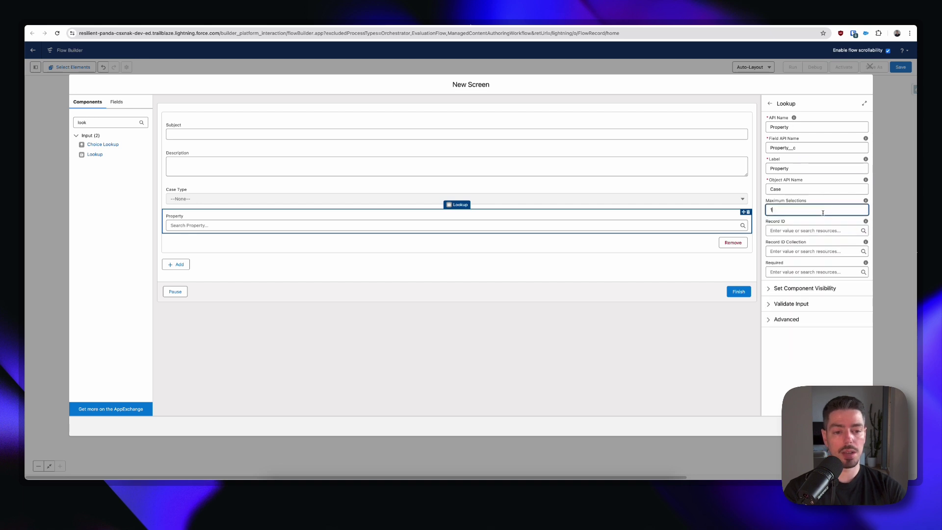
key("shift+Tab")
left_click(803, 231)
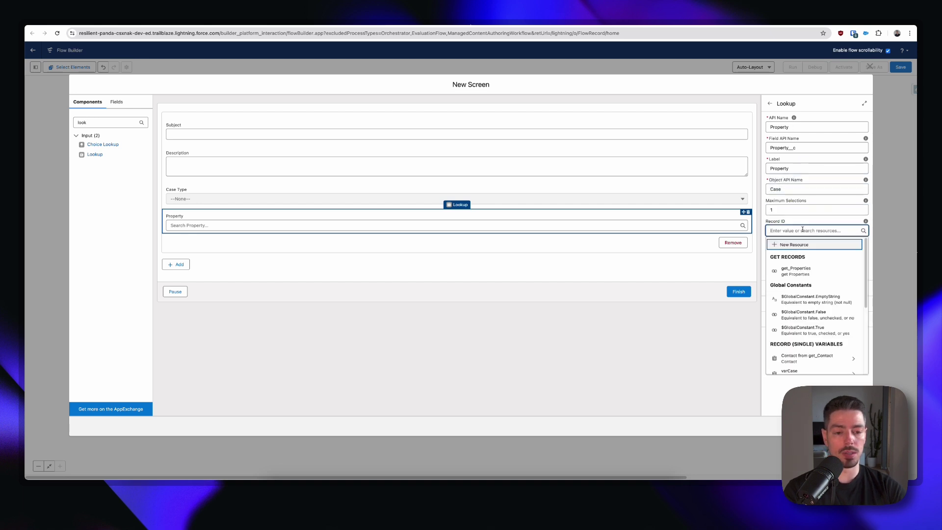
left_click(696, 233)
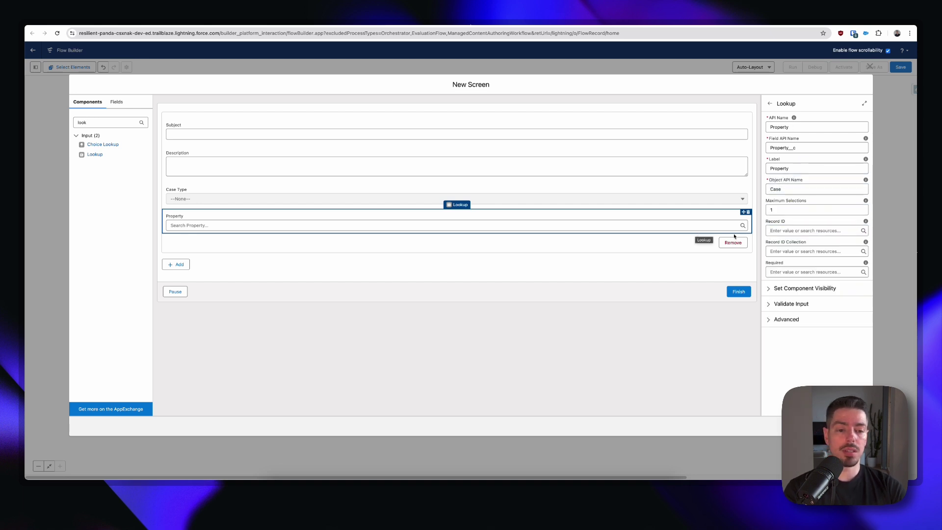
Set the Property lookup's record ID to get_Properties and set Required to true
left_click(803, 231)
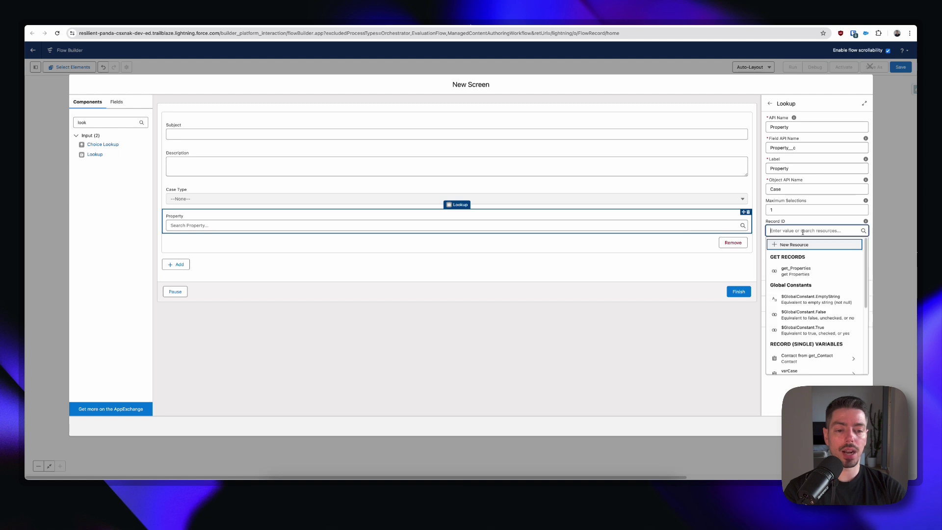
left_click(823, 271)
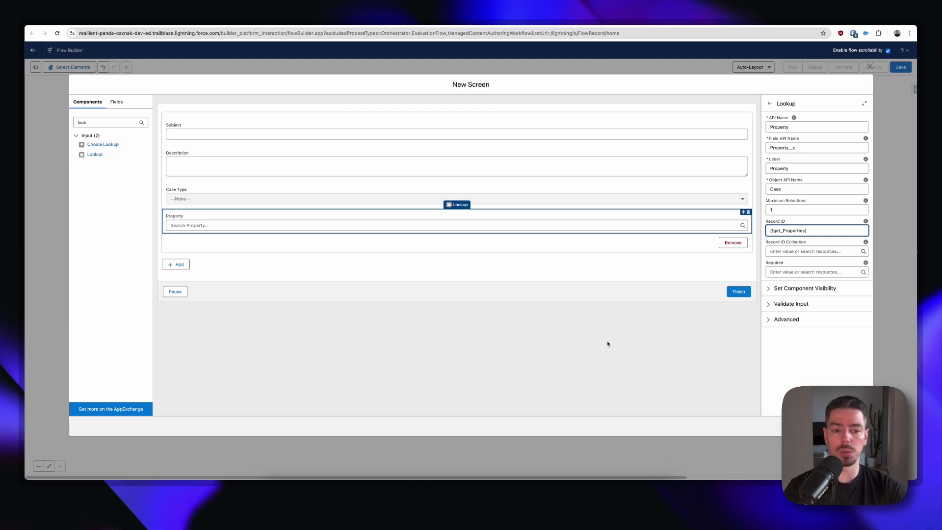
left_click(797, 270)
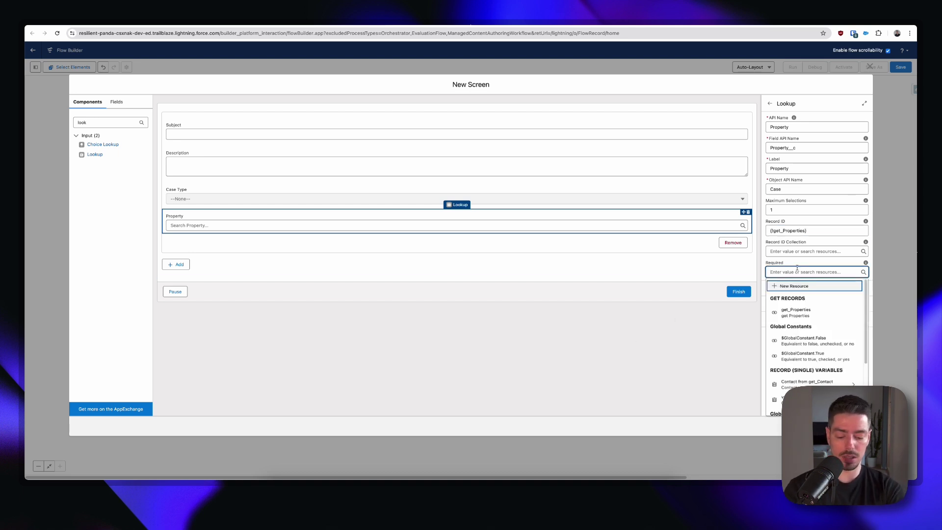
type("true")
left_click(812, 302)
left_click(715, 351)
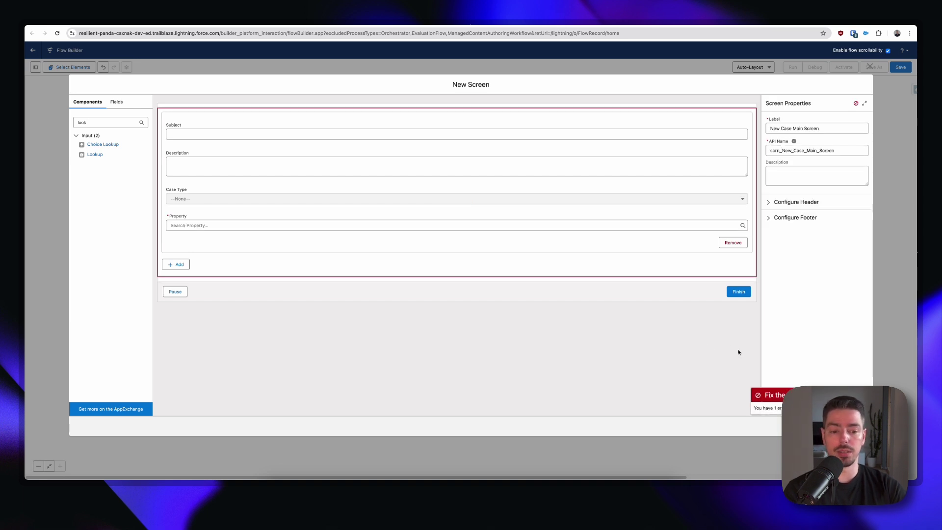
Give the repeater the API name NewCase and finish the New Case Main Screen element
left_click(722, 111)
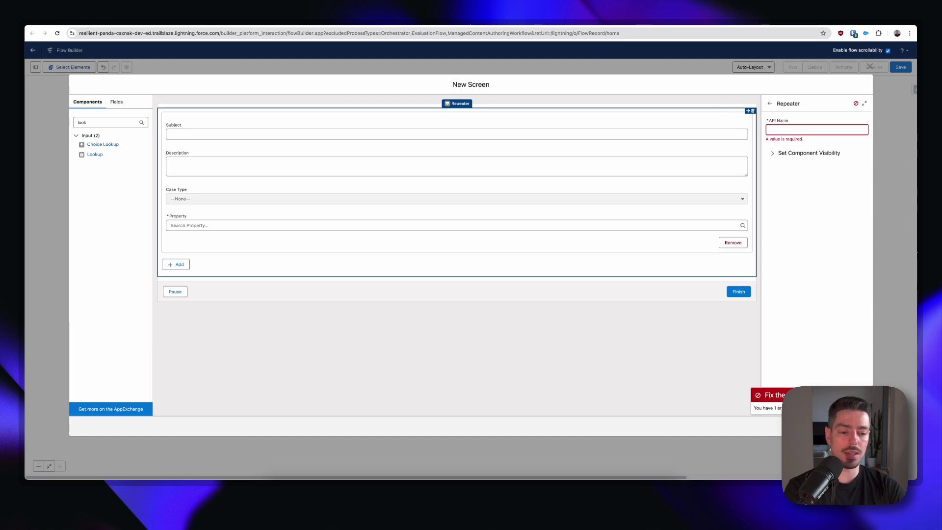
left_click(792, 130)
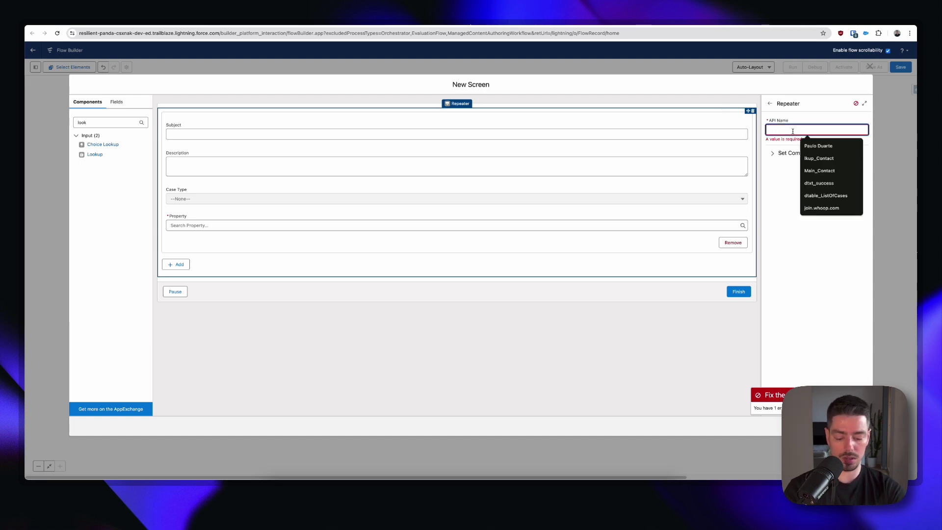
type("New Case")
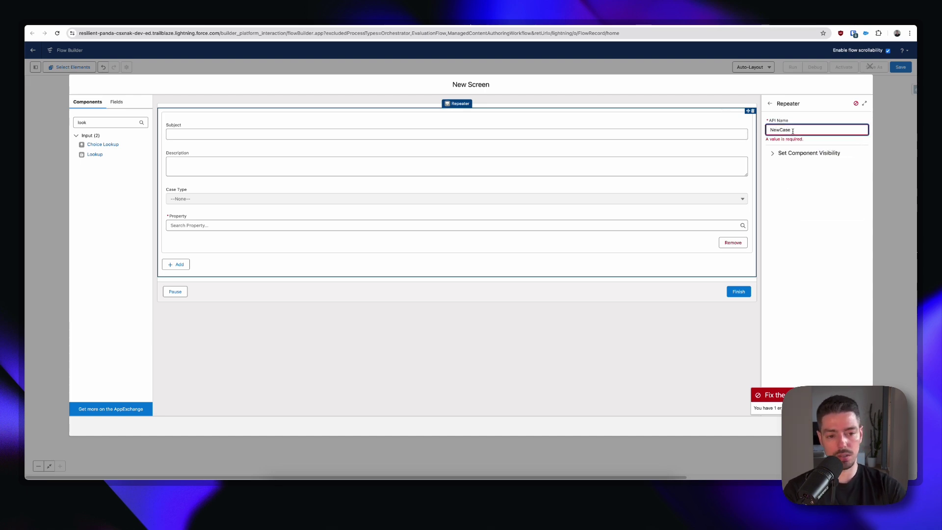
left_click(728, 328)
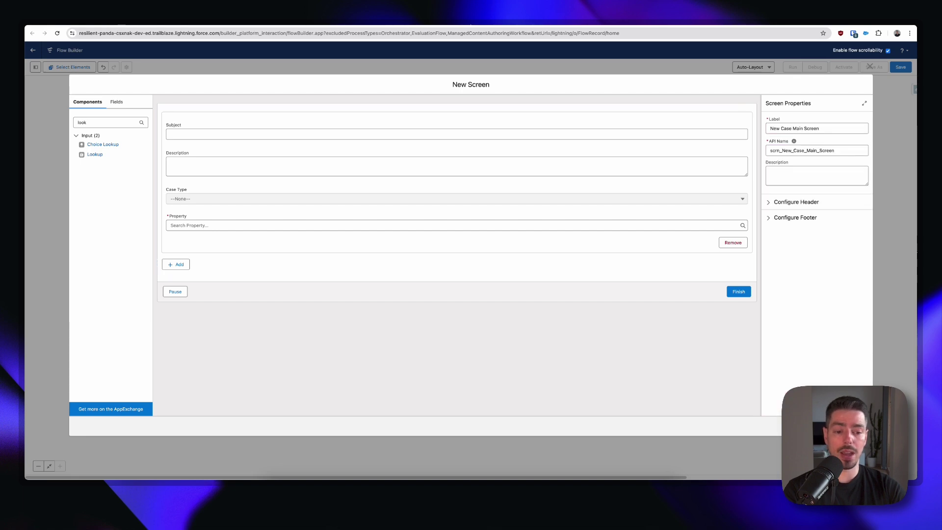
left_click(854, 426)
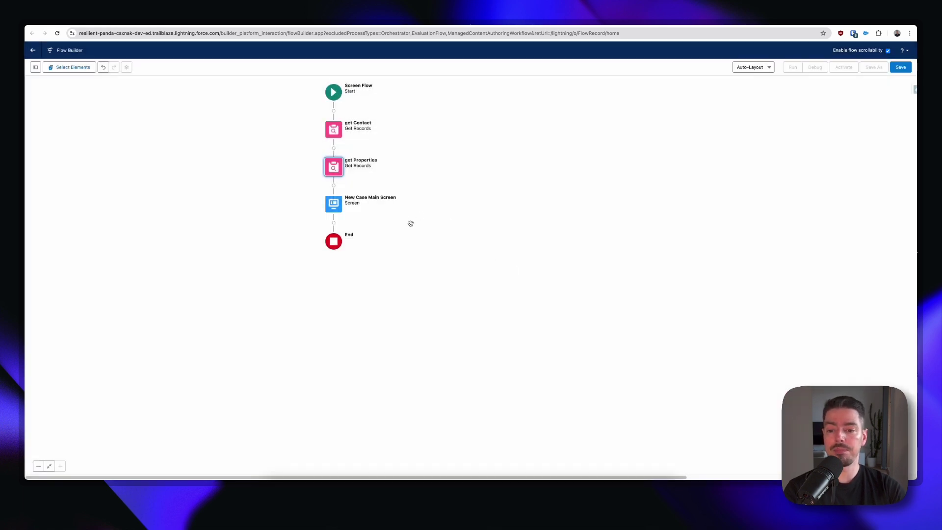
Save the flow with the label "Contact - Screen Flow - Repeater Cases" and API name Contact_Screen_Flow_Repeater_Cases
left_click(906, 67)
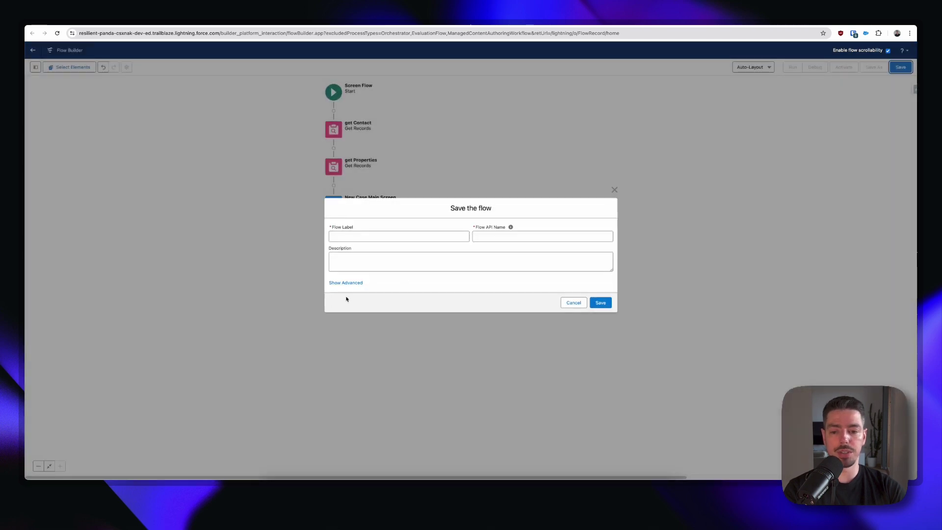
left_click(360, 237)
type("Cont")
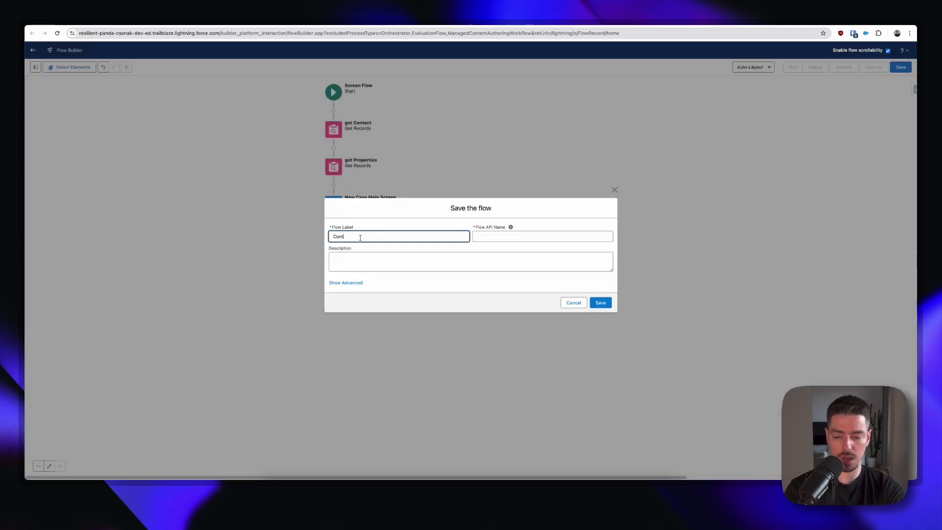
type("act - ")
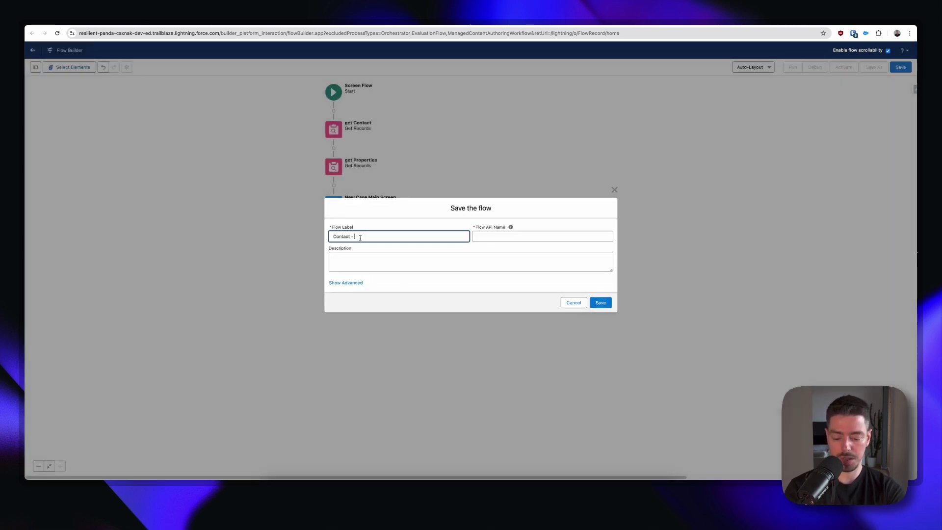
type("Screen Flow")
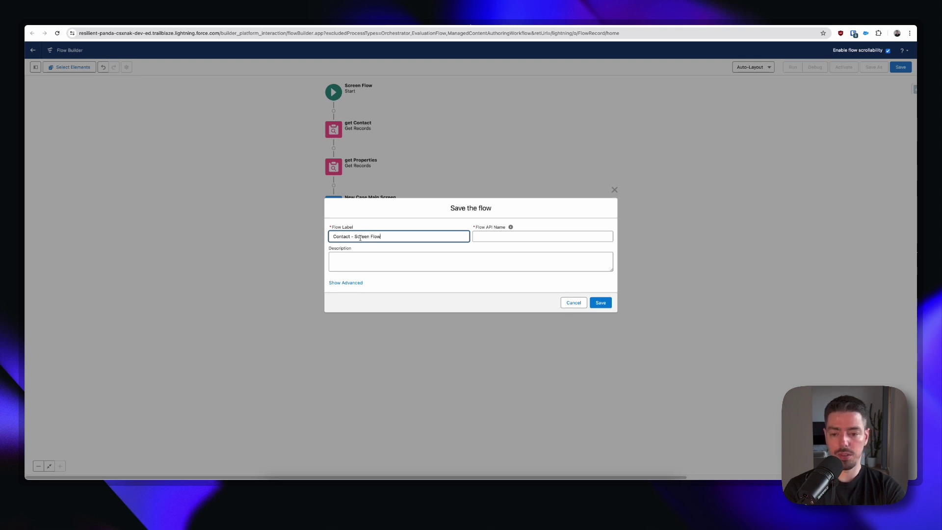
type(" - Repeater")
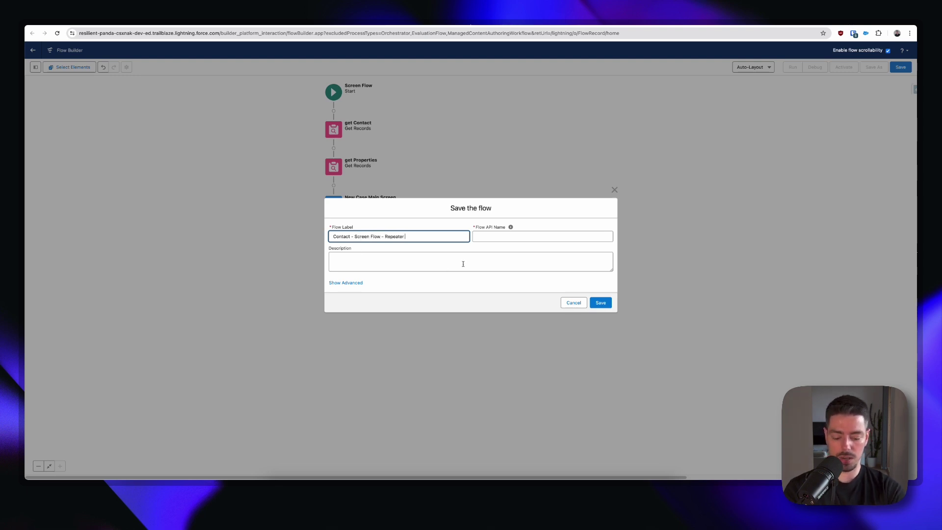
type(" Cases")
key("Tab")
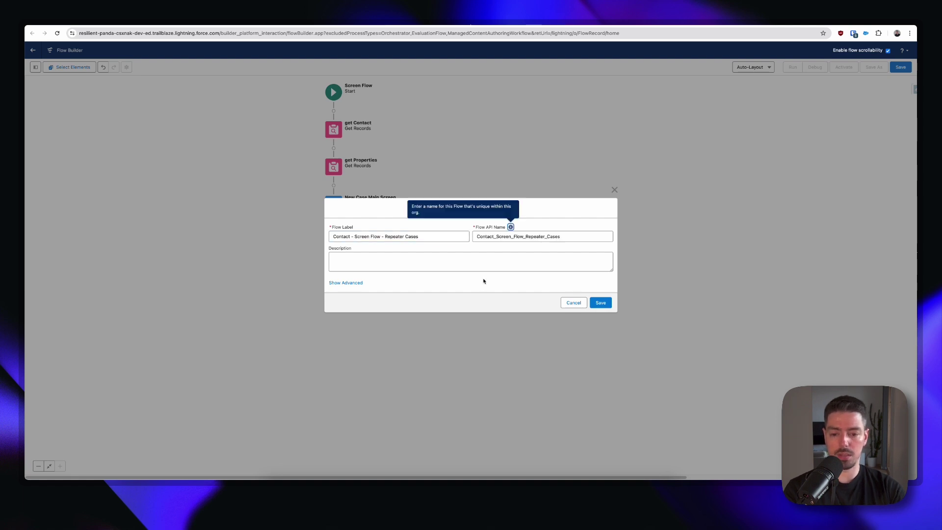
left_click(601, 302)
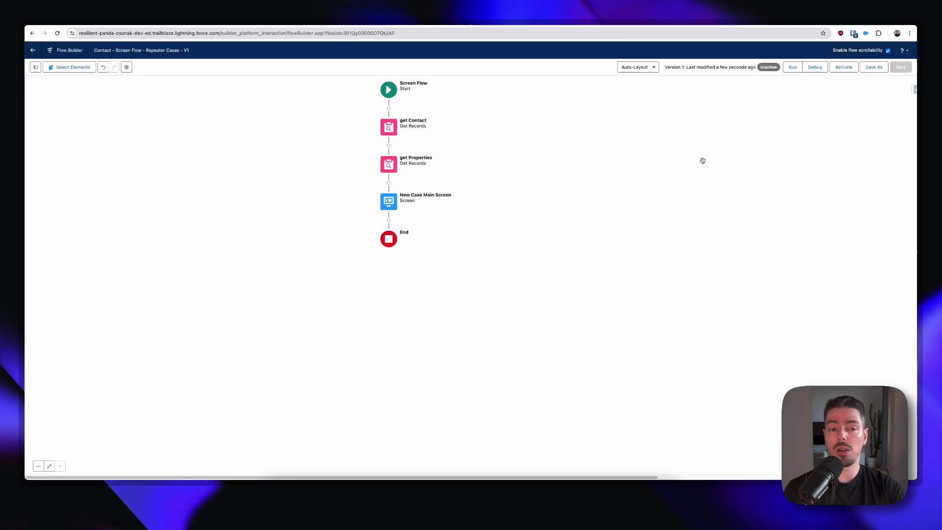
Debug the flow with a contact's record ID as the recordId input variable
left_click(812, 69)
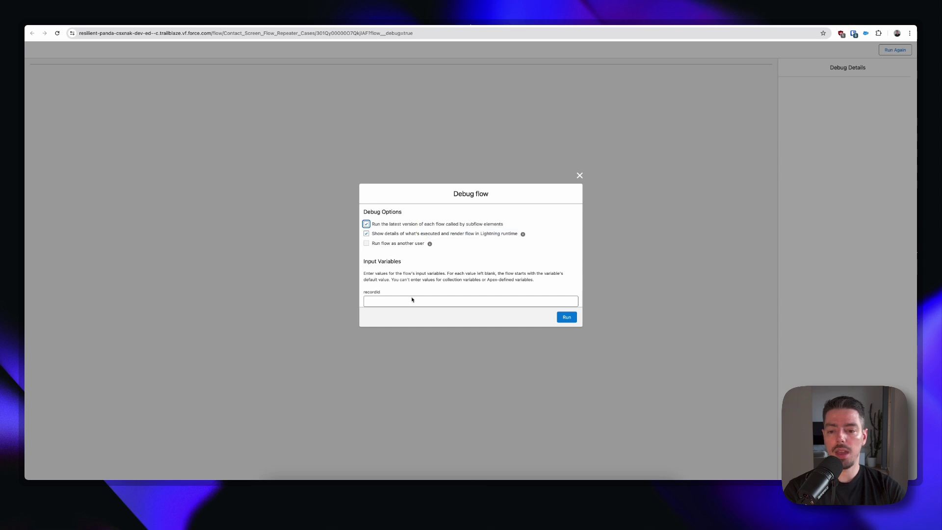
left_click(425, 299)
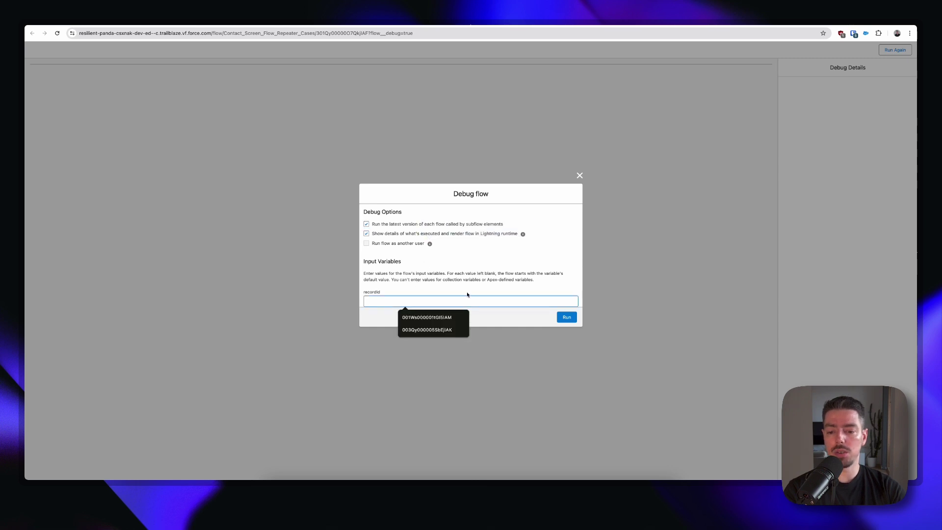
left_click(427, 300)
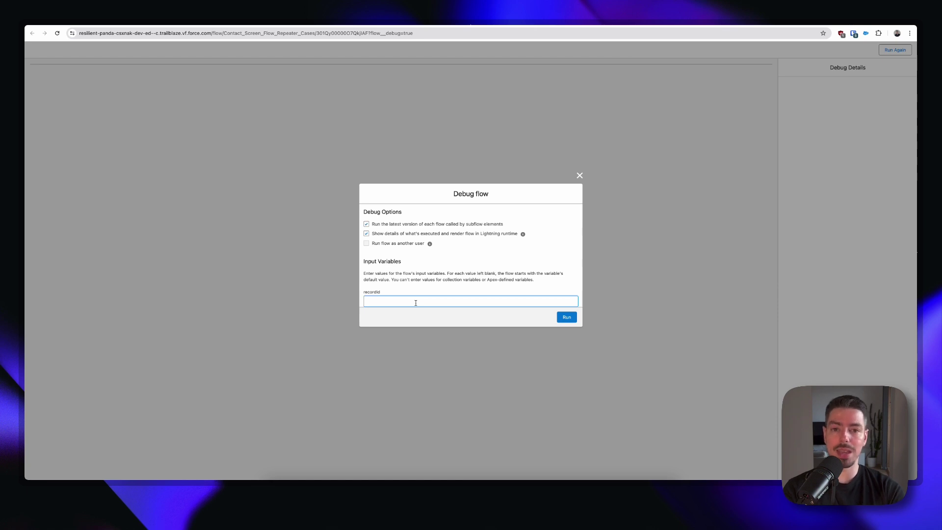
type("003Qy000005SbEjIAK")
left_click(565, 317)
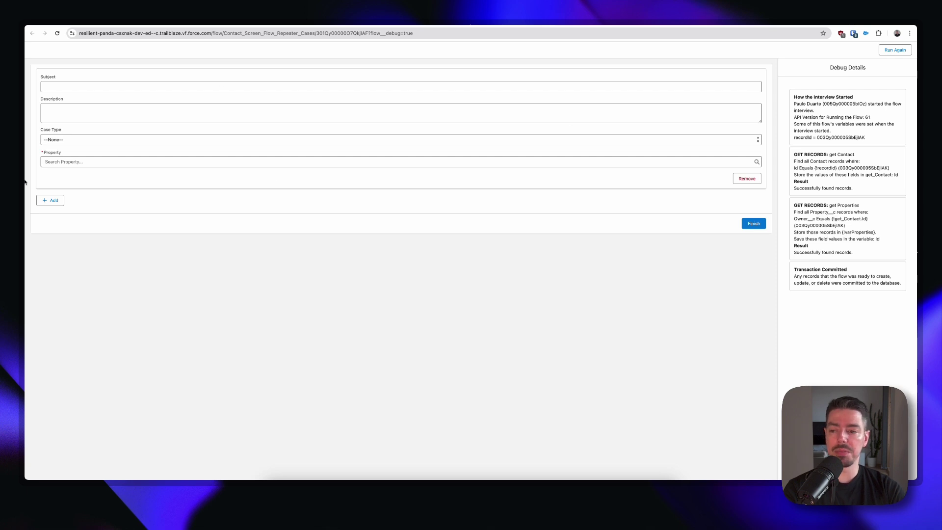
Test the repeater by adding and removing a second Case entry, and return to the flow canvas
left_click(53, 200)
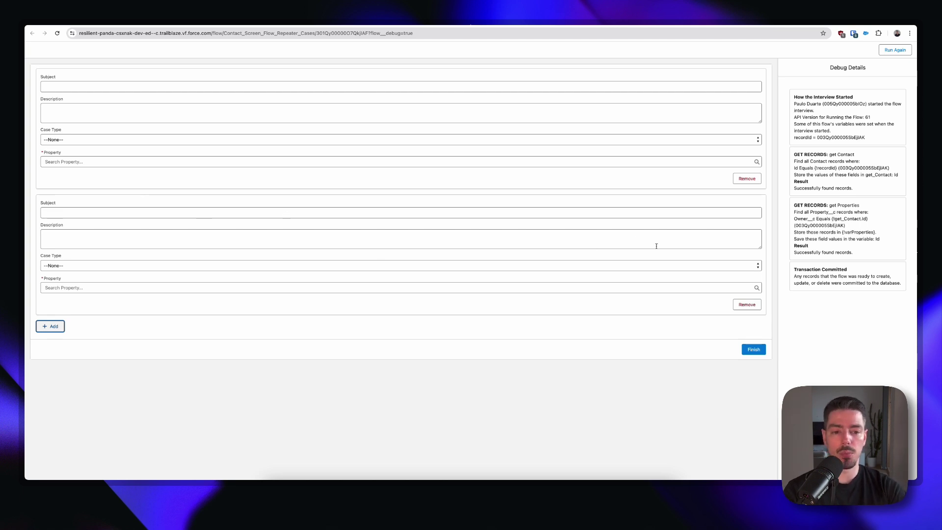
left_click(745, 305)
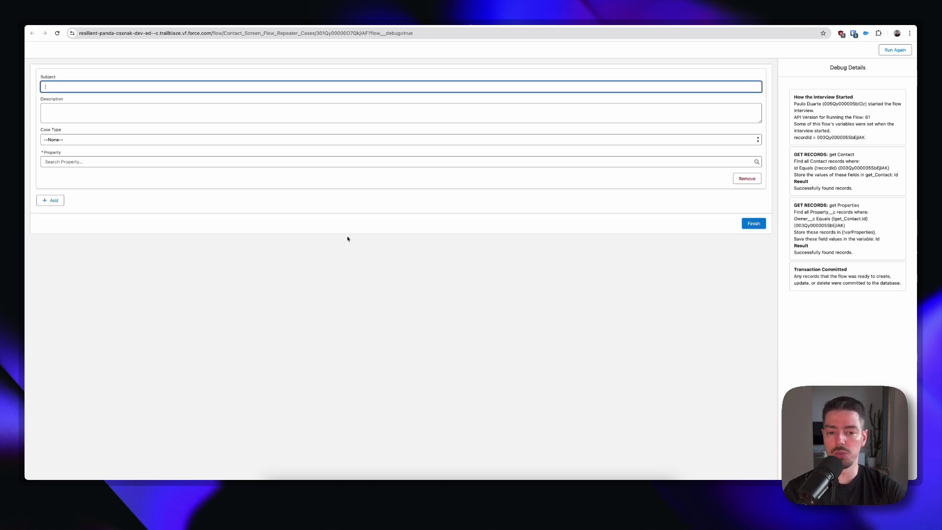
left_click(492, 24)
Add a Loop element after New Case Main Screen, labelled "loop New Cases" with API name loop_New_Cases
left_click(414, 225)
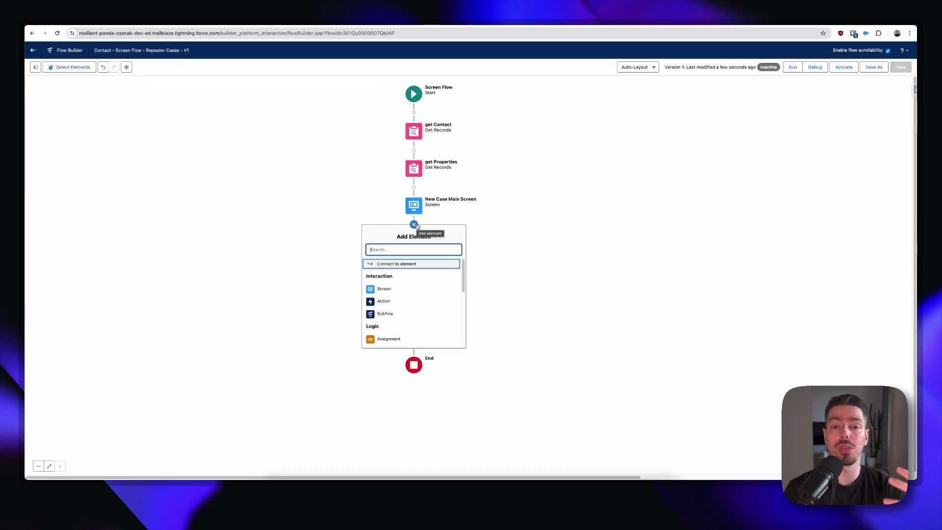
type("lo")
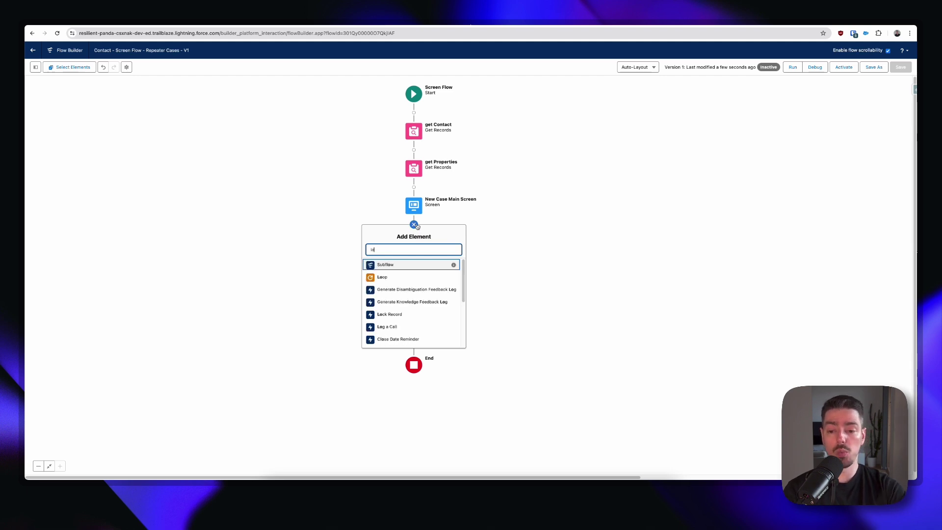
left_click(409, 276)
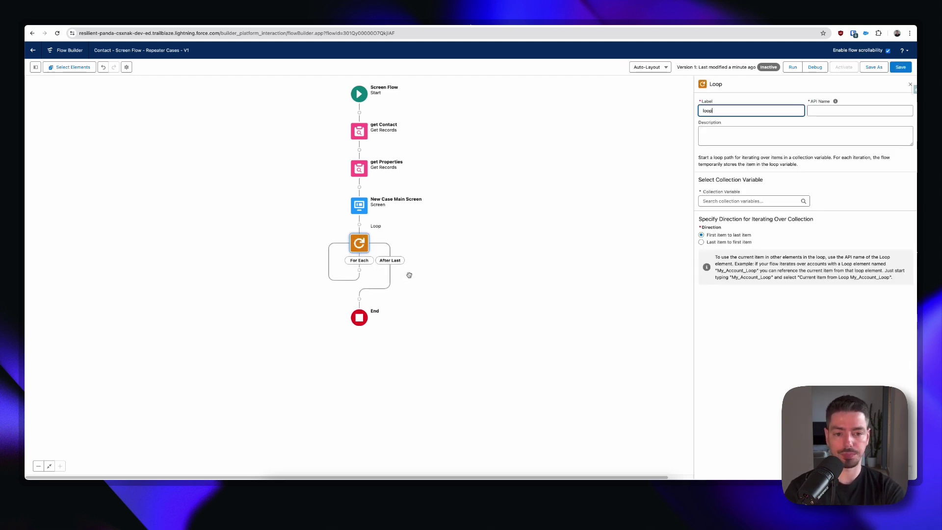
type("loop New Cases")
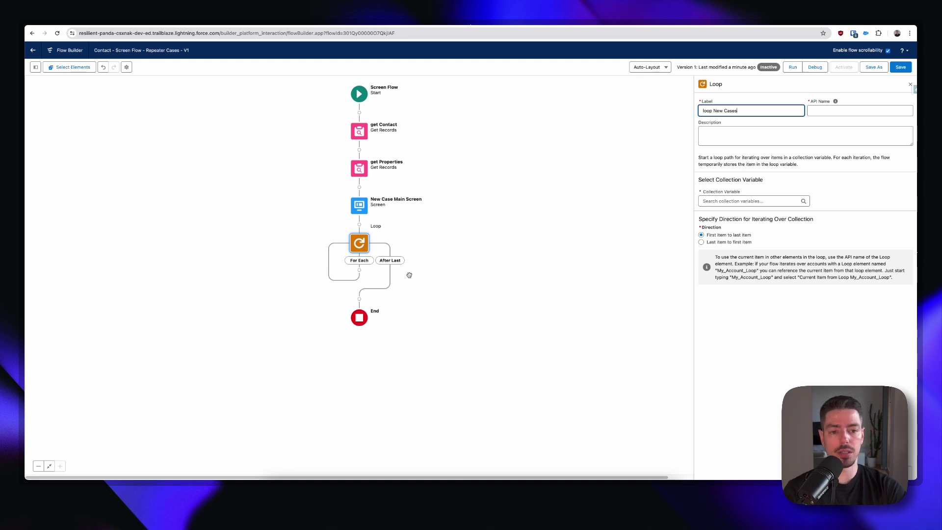
key("Tab")
Set the loop's collection variable to All Items of the NewCase repeater on New Case Main Screen
left_click(737, 200)
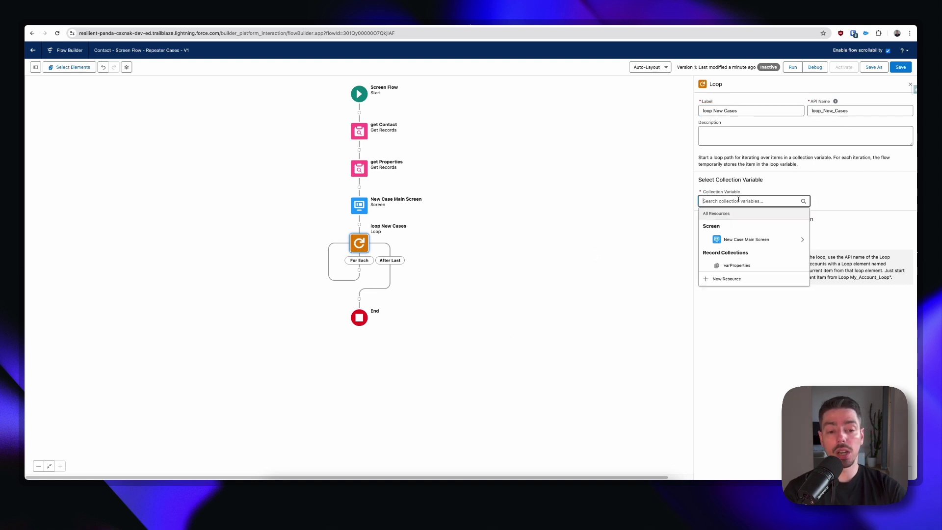
left_click(774, 243)
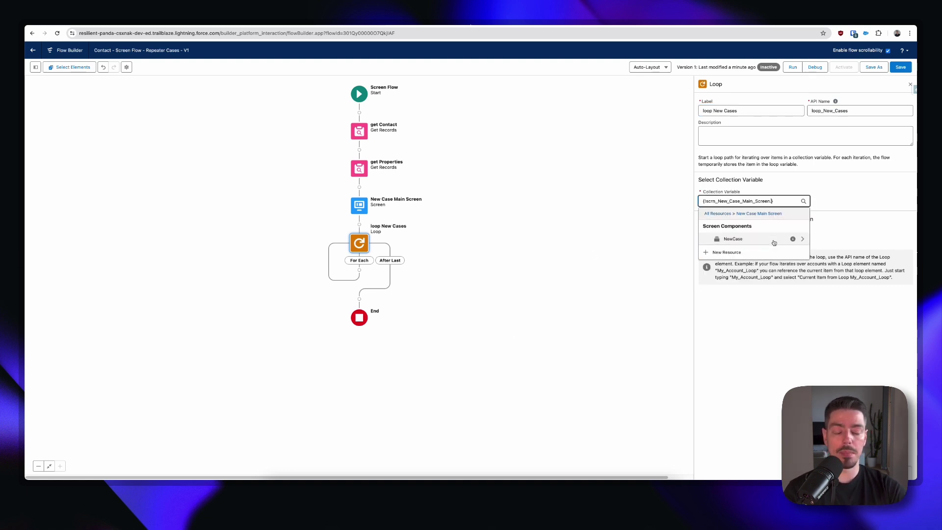
left_click(754, 240)
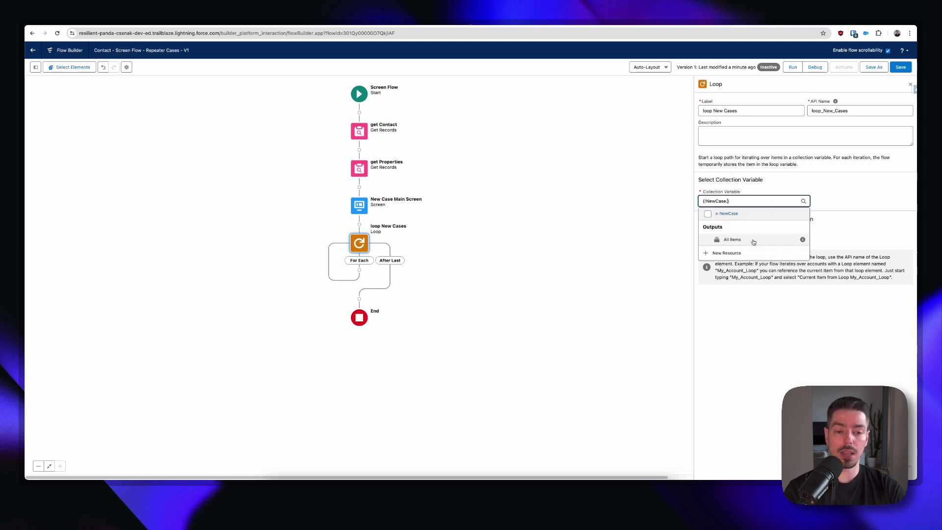
left_click(754, 241)
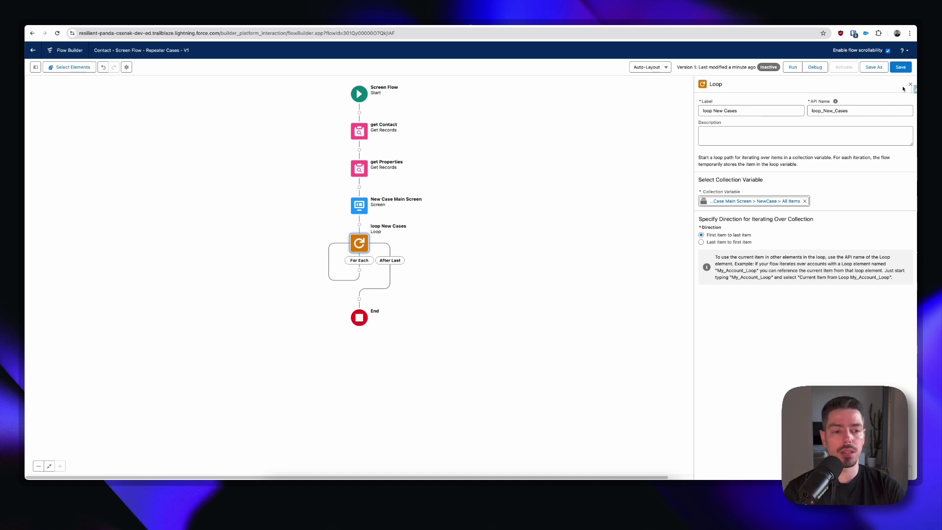
Add an Assignment element on the loop's For Each path, labelled "set Case Values" with API name set_Case_Values
left_click_drag(474, 266, 502, 249)
left_click(386, 252)
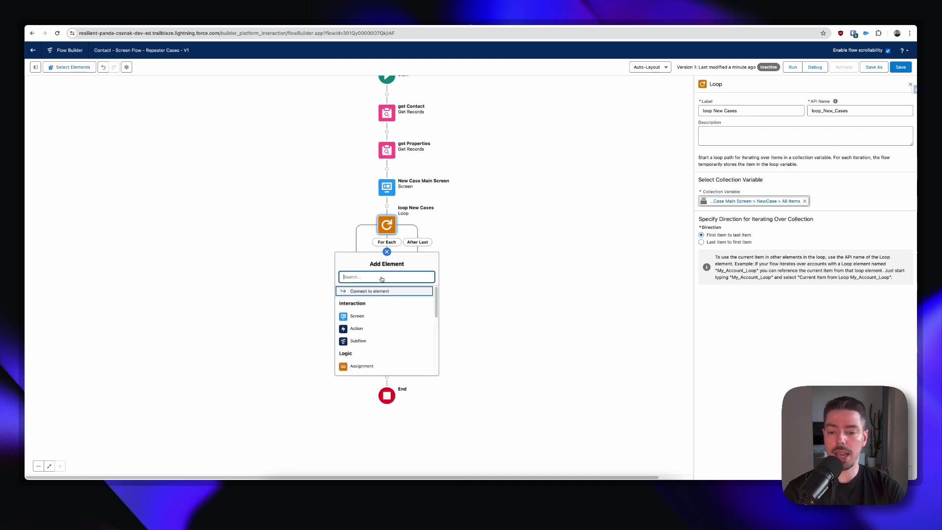
type("ssig")
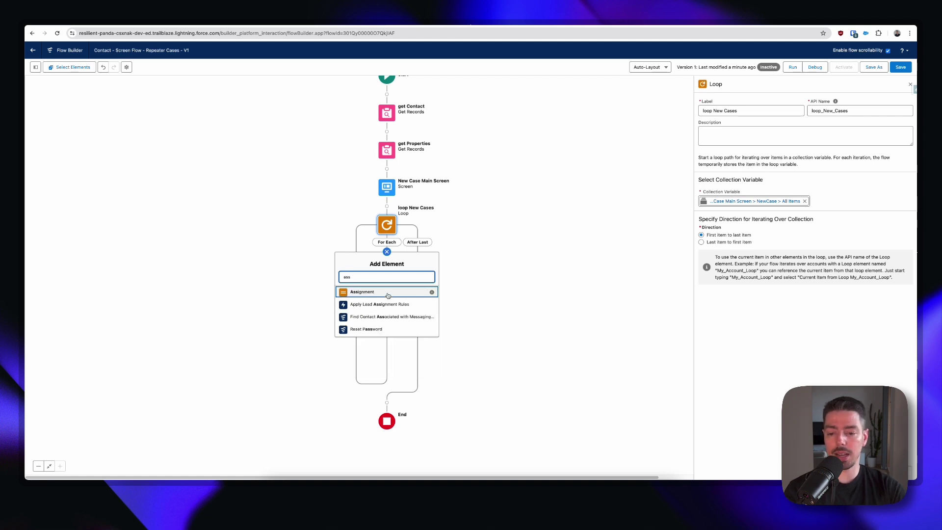
key("Return")
type("set Cases")
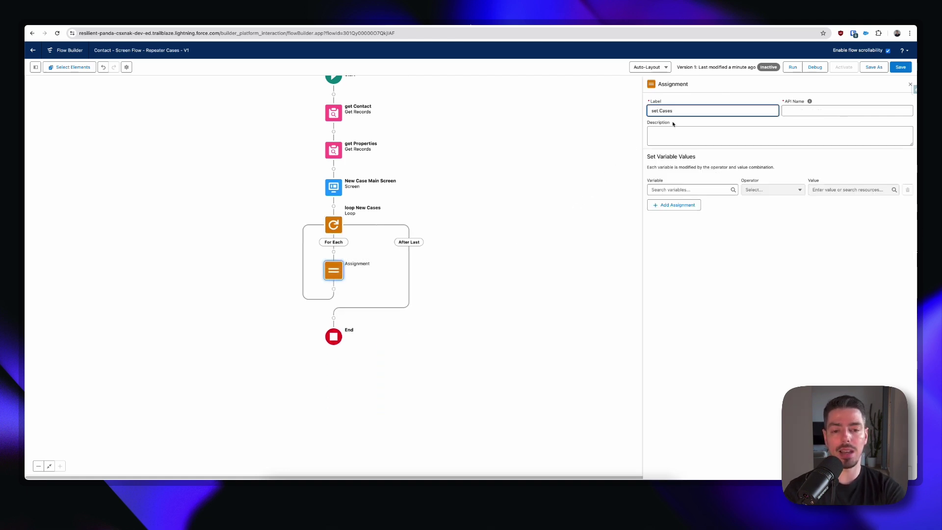
key("BackSpace")
type("Values")
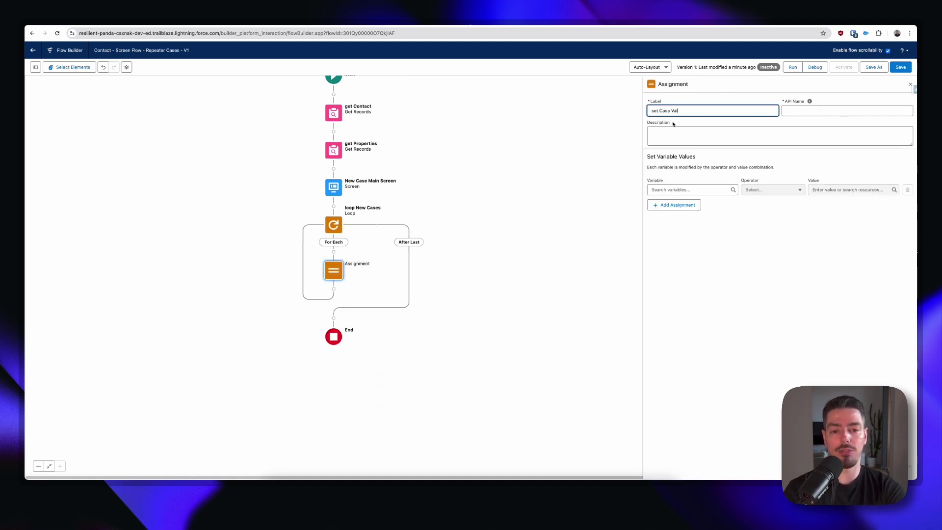
key("Tab")
Choose varCase's Subject, Description and Case Type fields as the first three variables of the set Case Values assignment
left_click(695, 189)
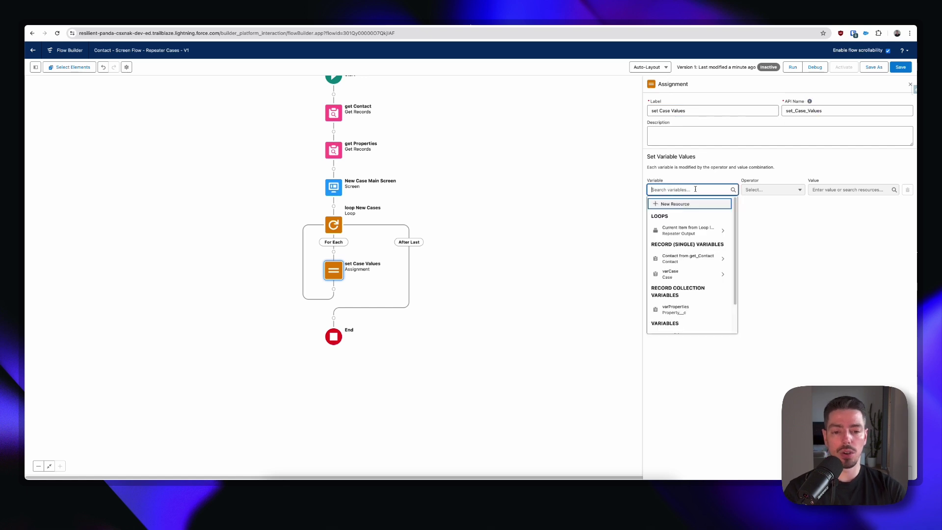
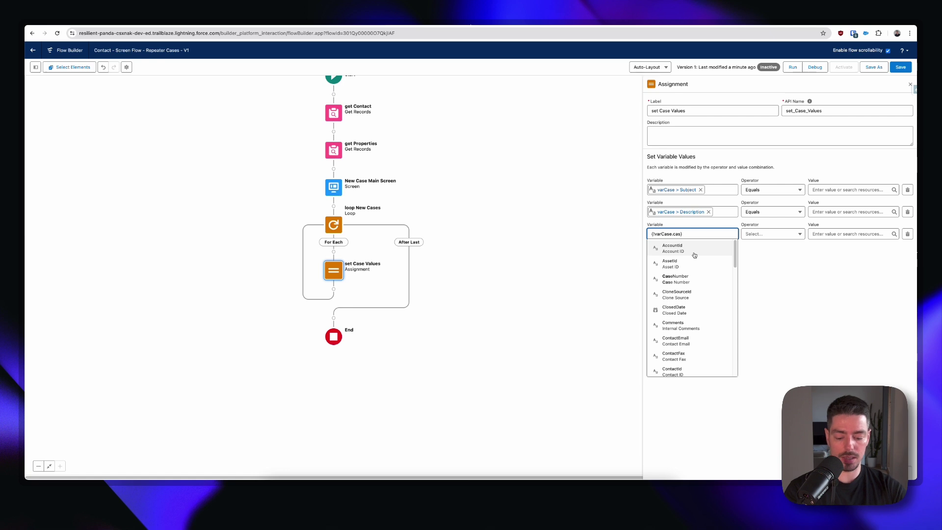
key("BackSpace")
key("BackSpace")
key("BackSpace")
type("type")
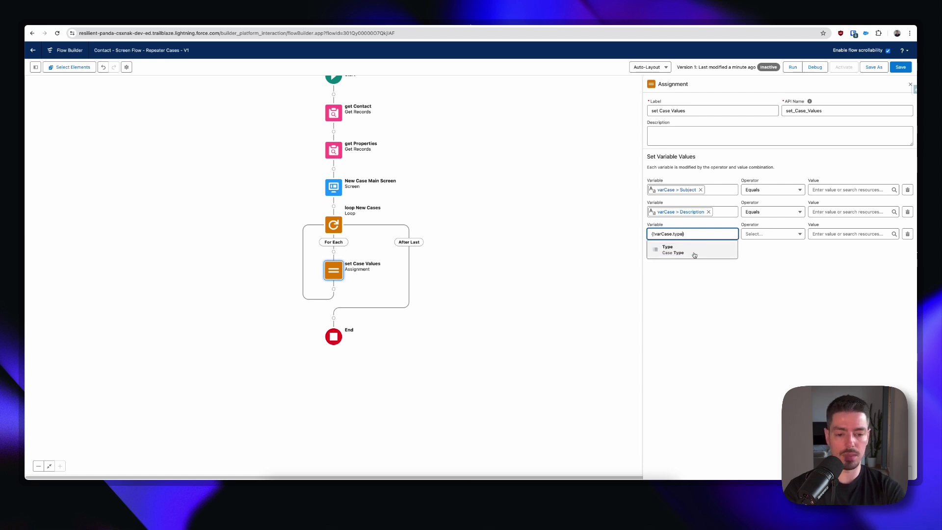
left_click(694, 255)
Add a fourth assignment row with varCase's Property field as its variable
left_click(677, 252)
left_click(676, 255)
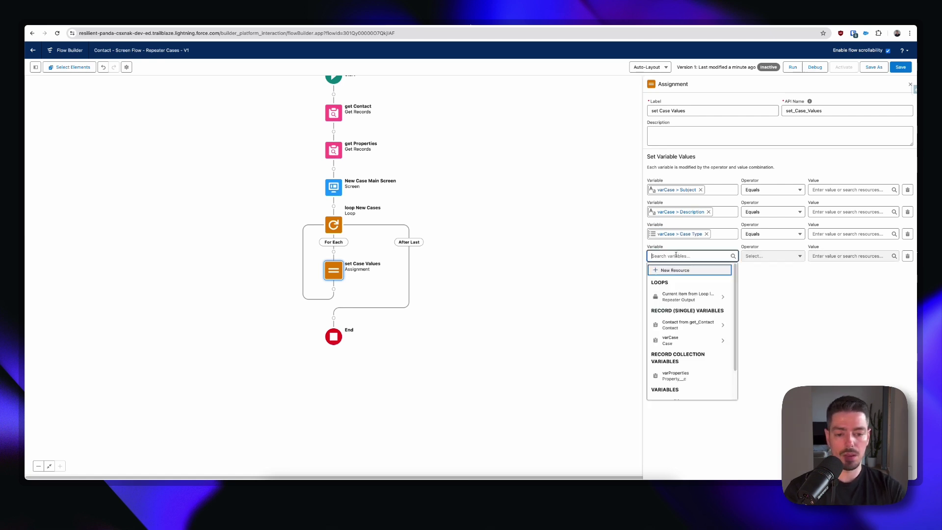
type("var")
left_click(722, 278)
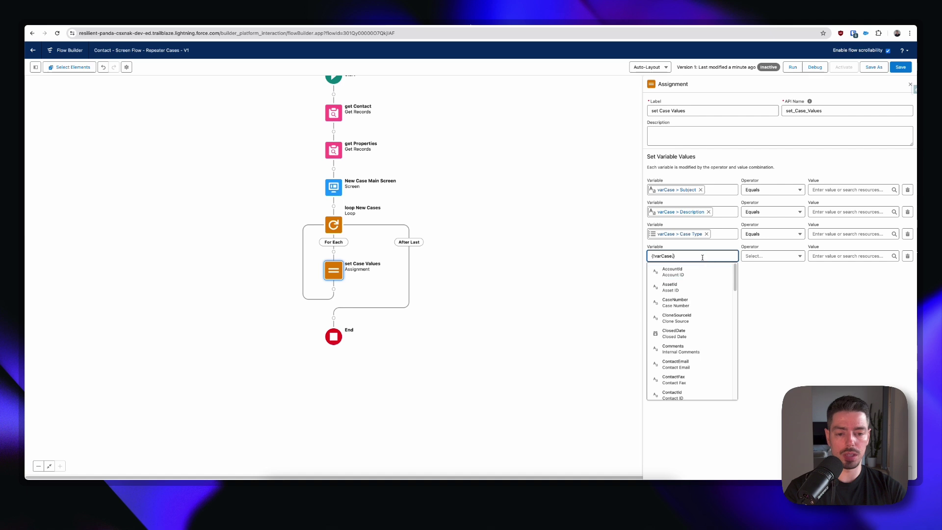
type("pro")
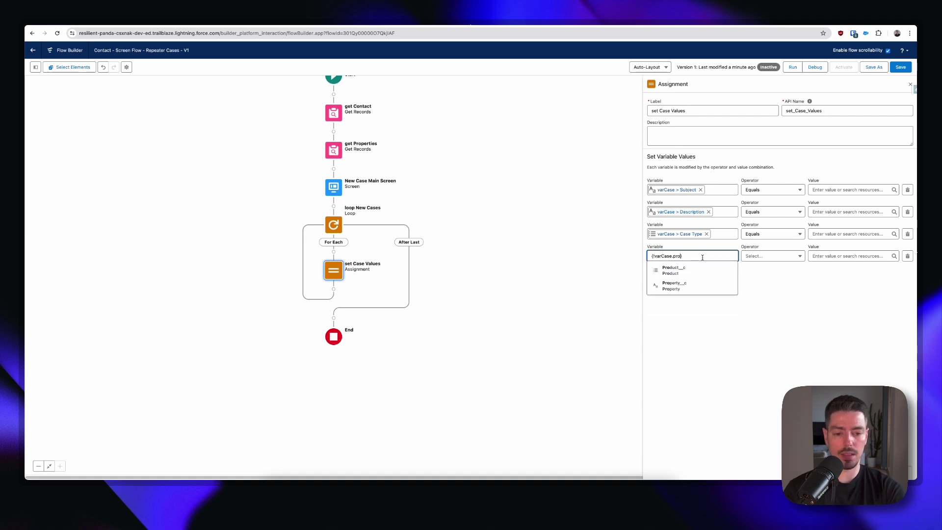
left_click(707, 289)
Add an assignment row below Property with varCase's Priority field as its variable
left_click(677, 270)
left_click(677, 278)
type("var")
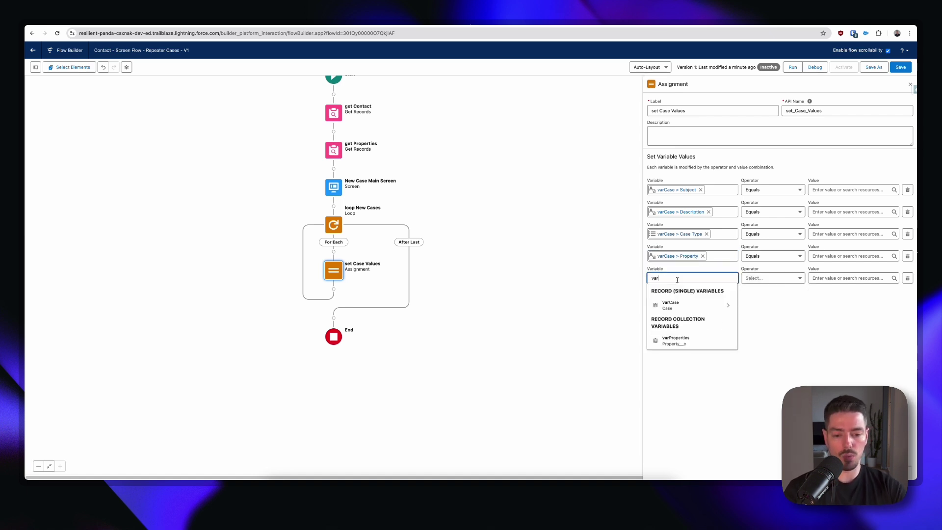
left_click(678, 303)
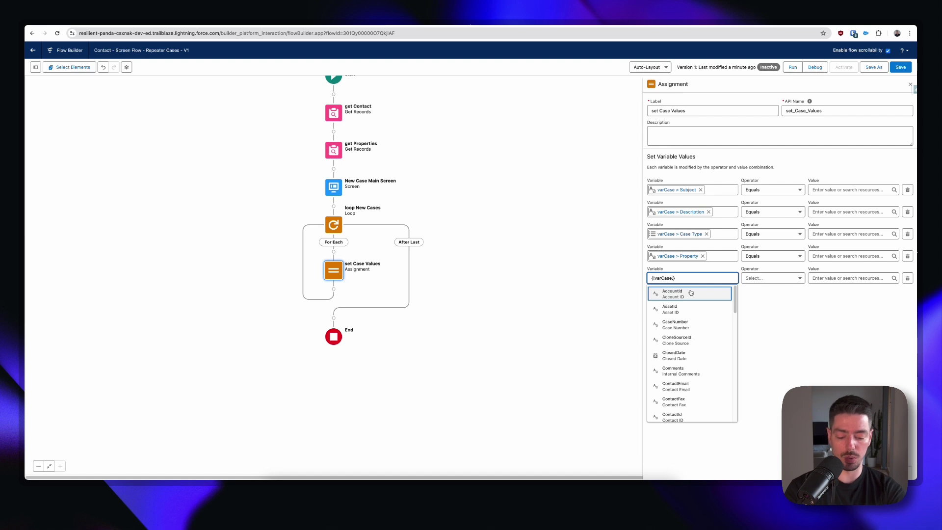
type("prio")
left_click(691, 292)
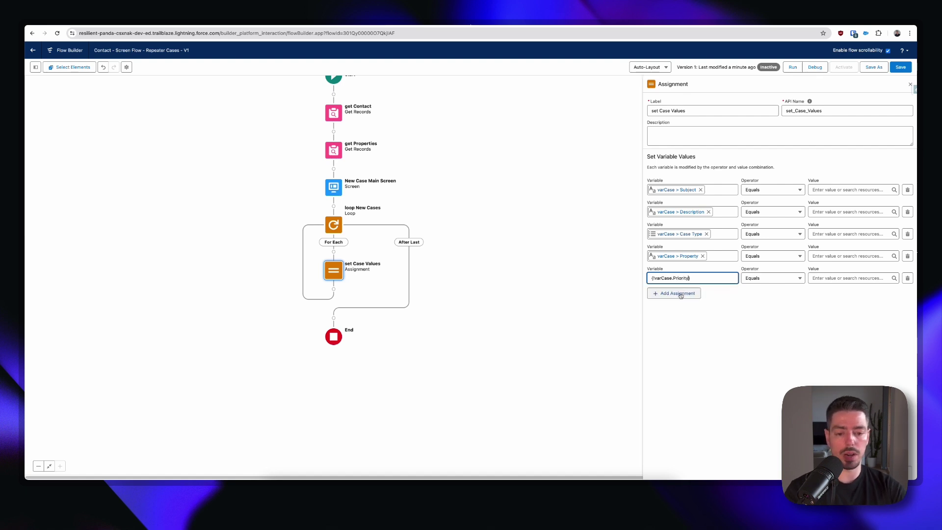
Add an assignment row below Priority with varCase's Case Origin field as its variable
left_click(675, 292)
left_click(677, 301)
type("var")
left_click(685, 275)
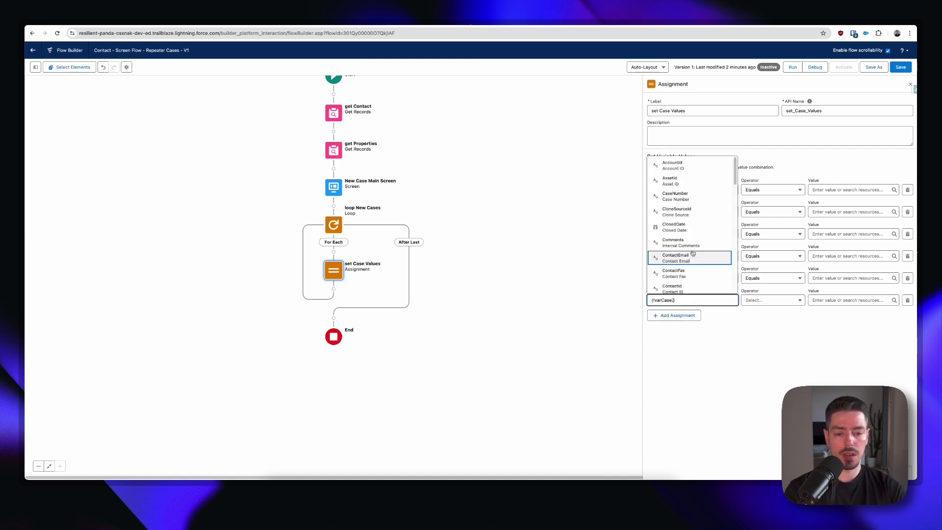
type("ori")
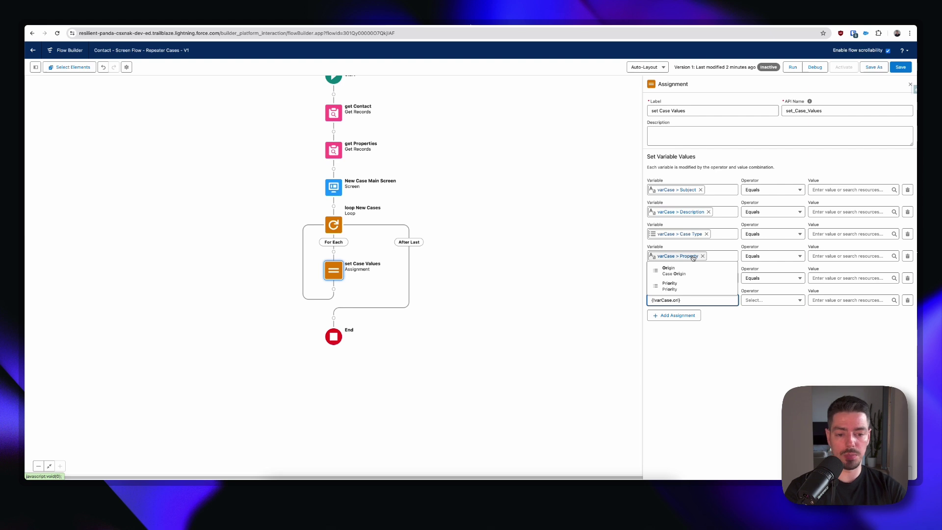
left_click(692, 271)
Add an assignment row below Case Origin with varCase's Owner ID field as its variable
left_click(688, 318)
left_click(686, 321)
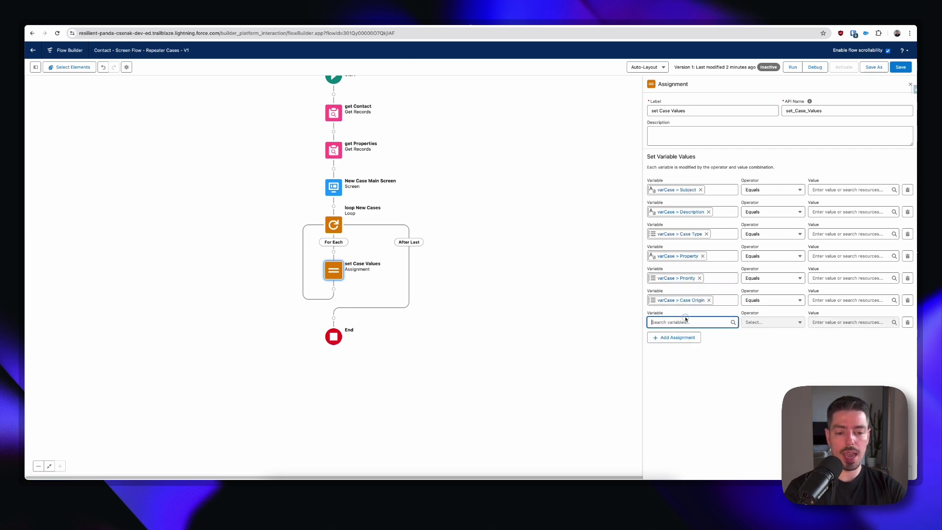
type("var")
left_click(689, 274)
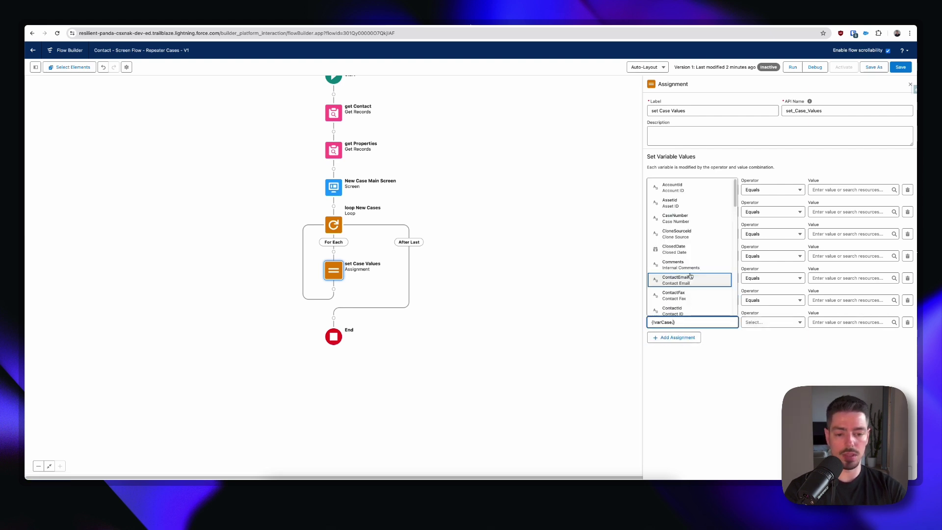
type("owner")
left_click(671, 306)
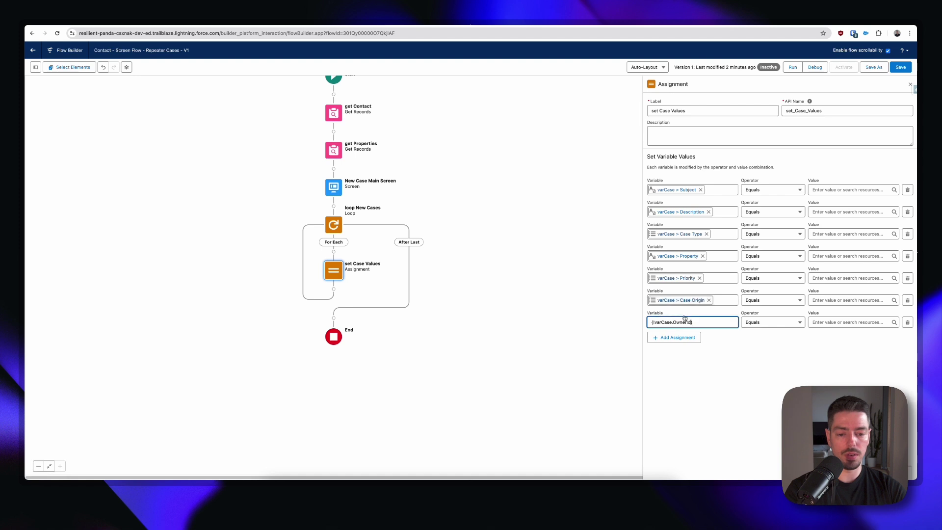
Add an assignment row below Owner ID with varCase's Contact ID field as its variable
left_click(679, 337)
left_click(682, 342)
type("var")
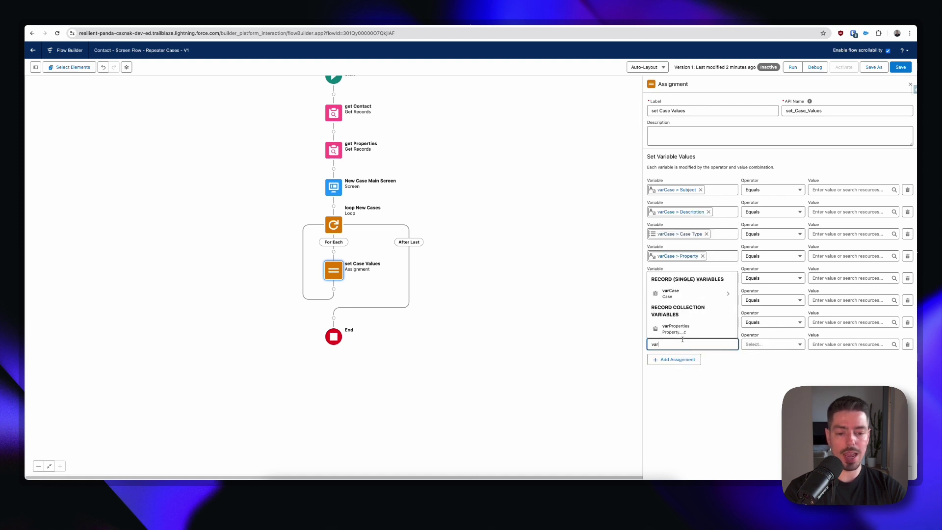
left_click(689, 294)
type("conta}")
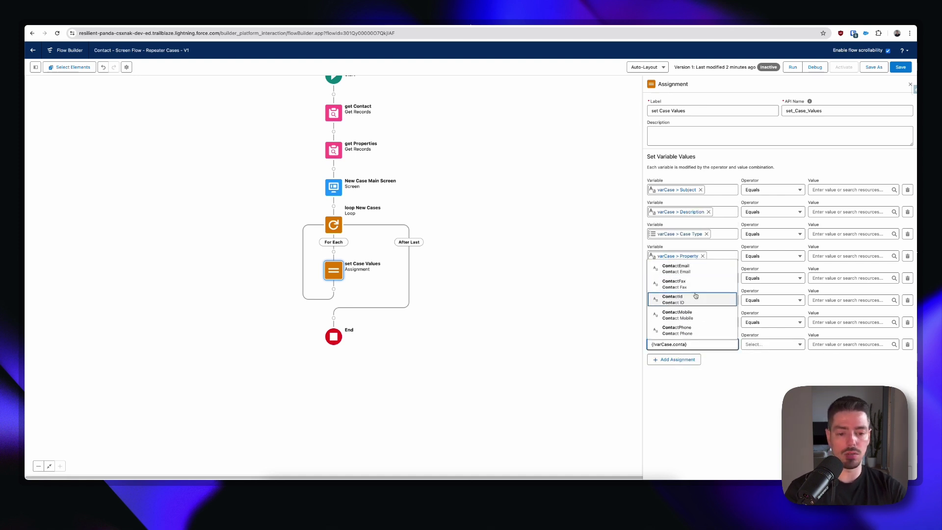
left_click(690, 296)
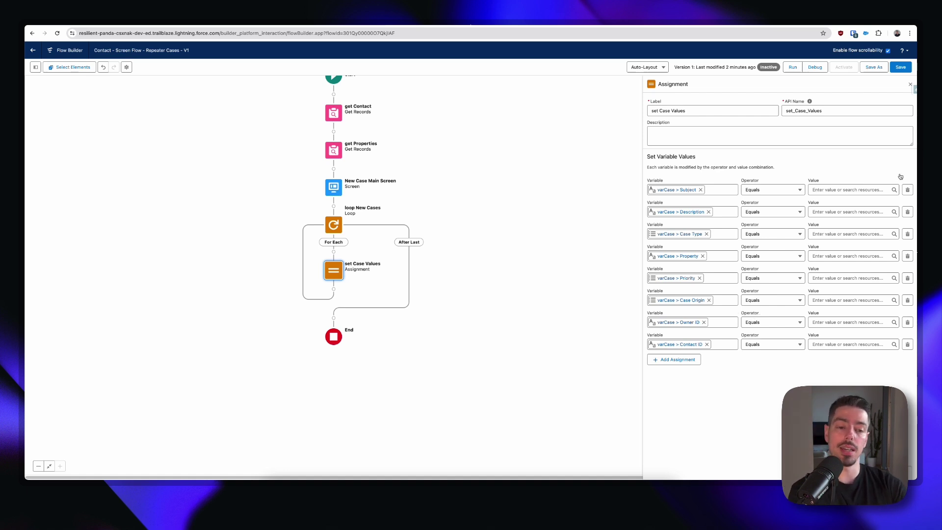
Set the values of varCase's Subject and Description to the Subject and Description of the current item from loop_New_Cases
left_click(881, 193)
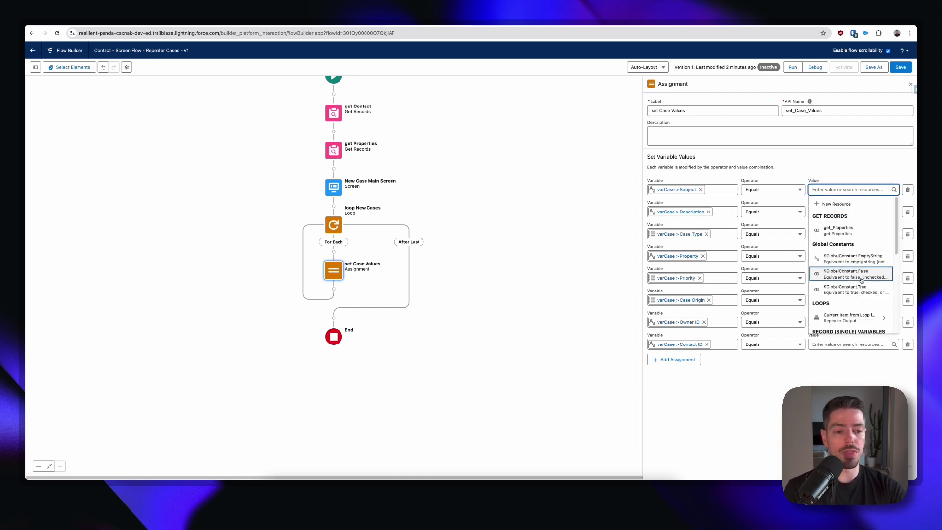
scroll(860, 294, "down", 1)
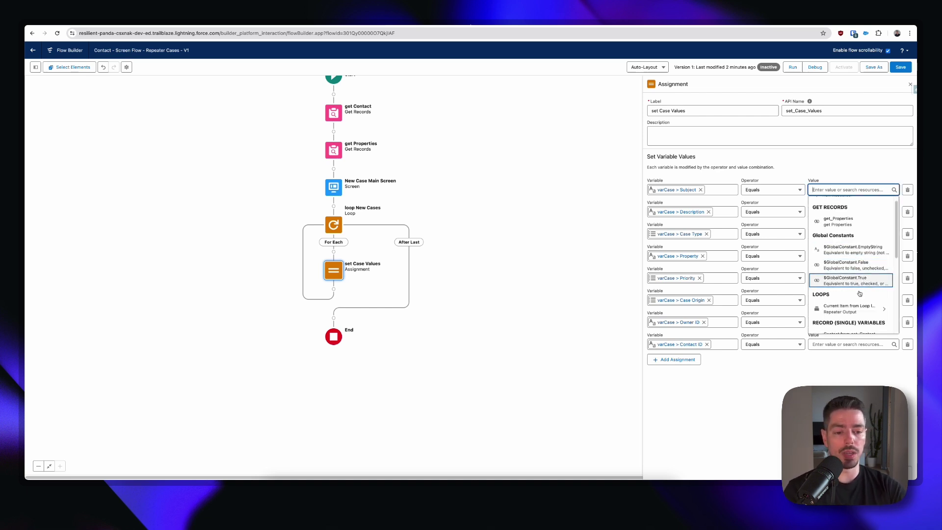
left_click(847, 310)
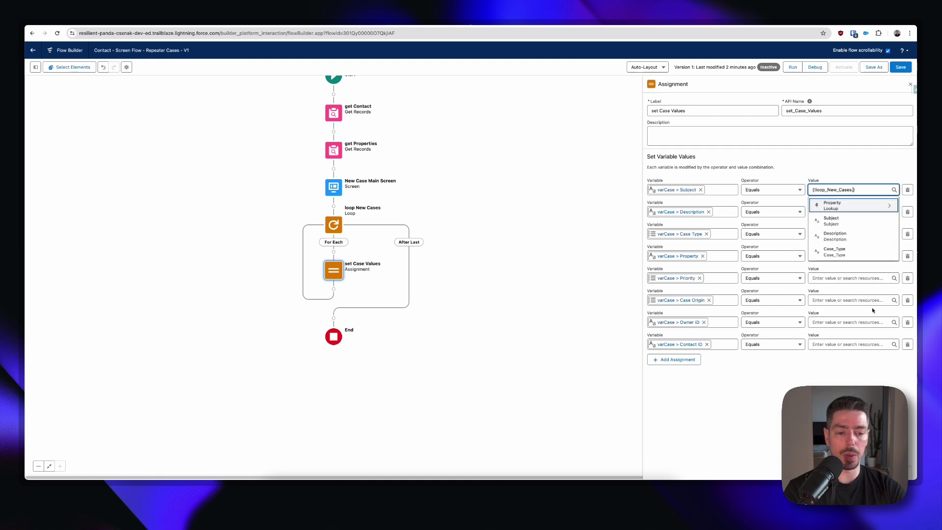
left_click(853, 224)
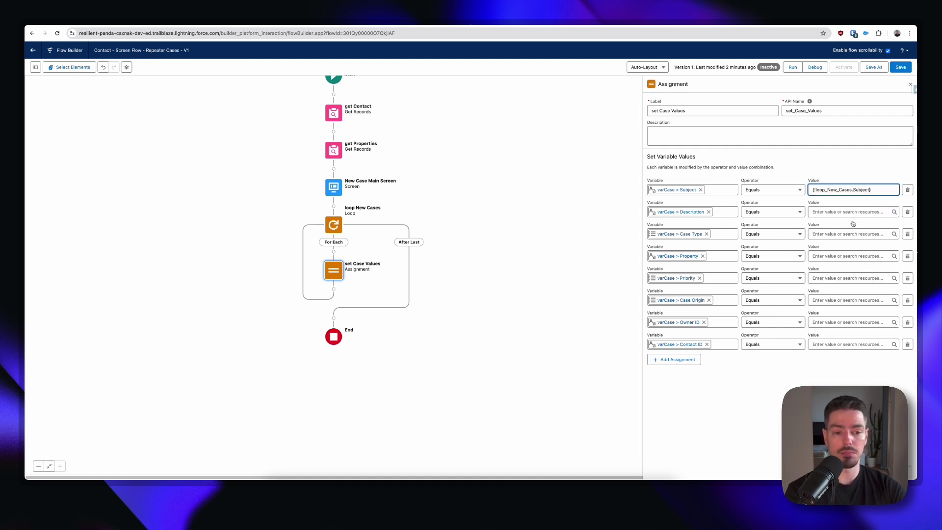
left_click(851, 211)
scroll(861, 305, "down", 2)
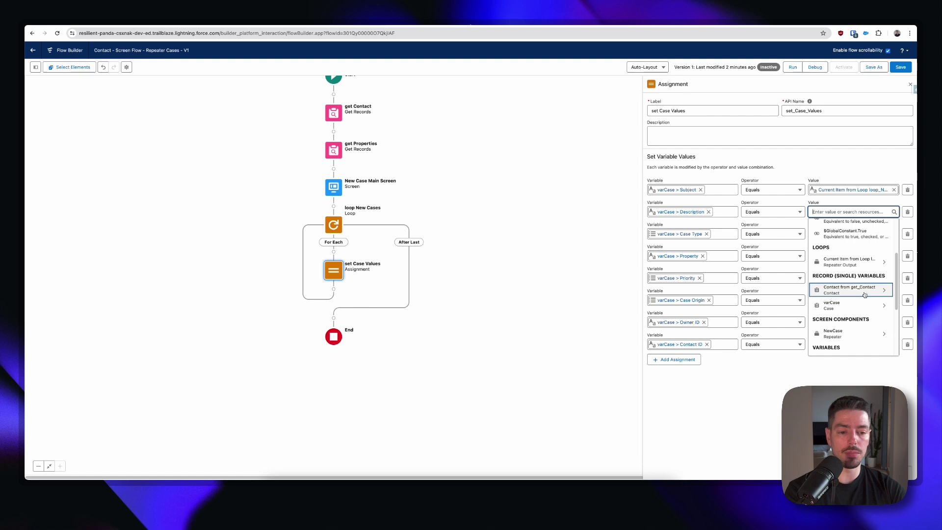
left_click(866, 265)
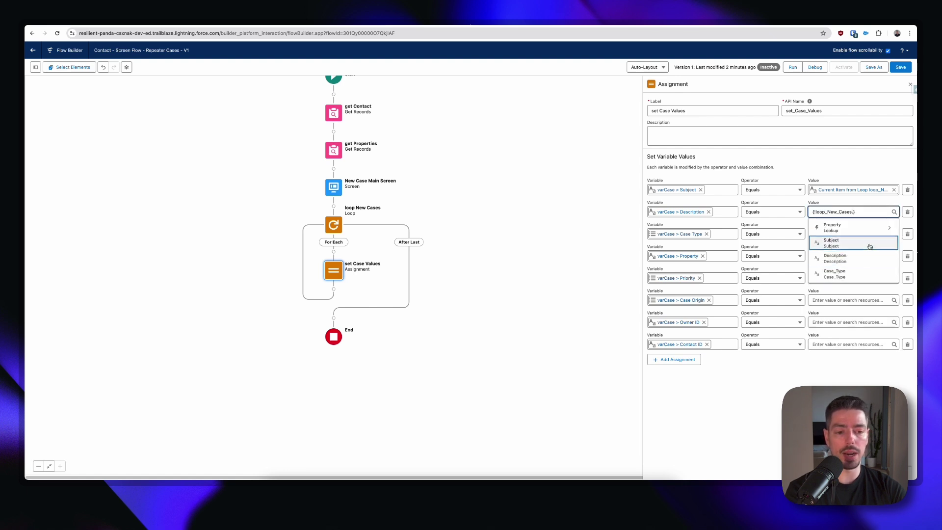
left_click(870, 258)
Set the value of varCase's Case Type to Case_Type of the current item from loop_New_Cases
left_click(854, 234)
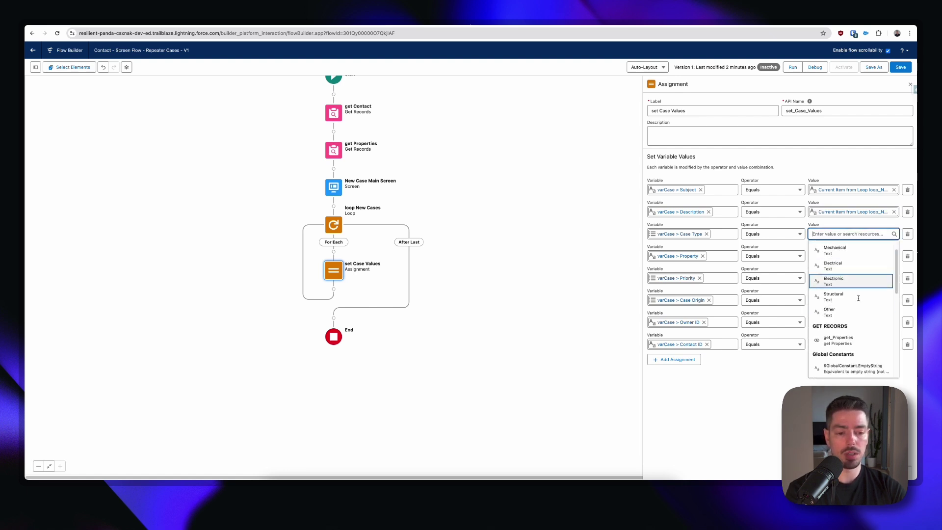
scroll(861, 310, "down", 2)
scroll(861, 314, "down", 1)
left_click(854, 334)
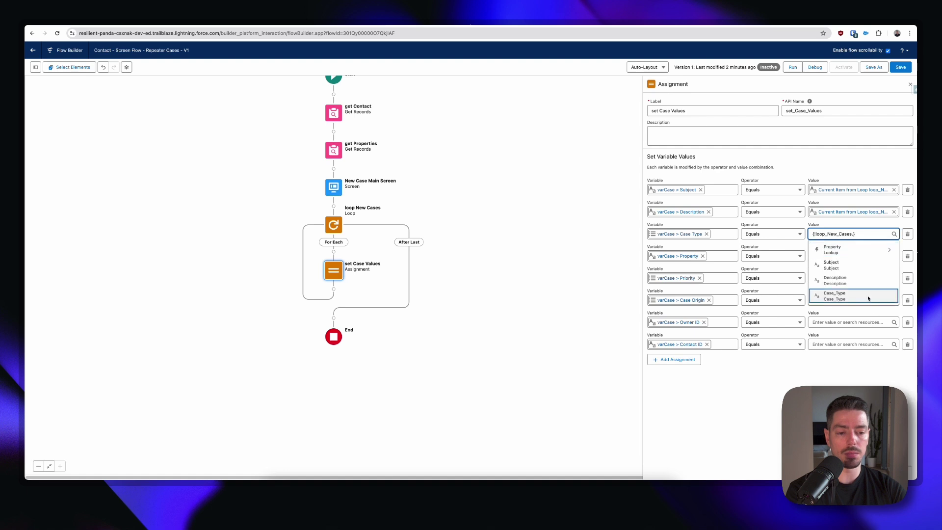
left_click(867, 293)
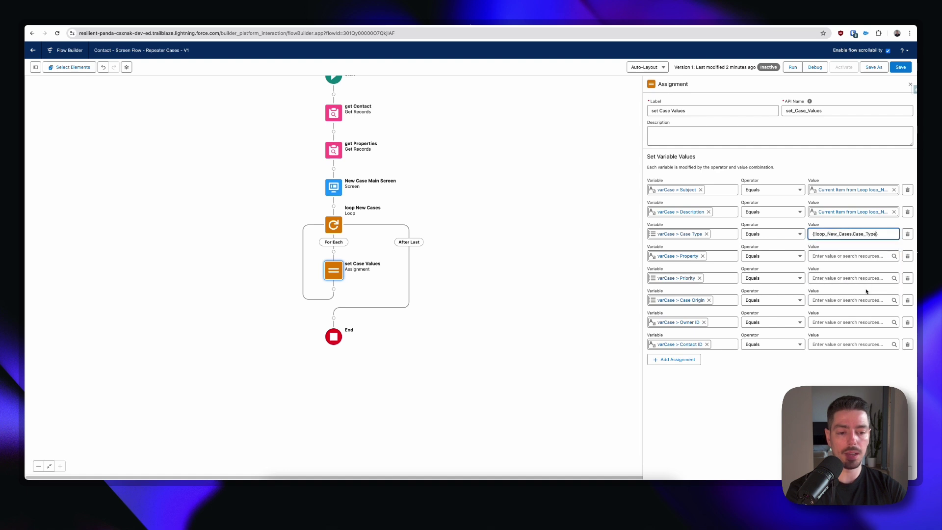
Set the value of varCase's Property to the record ID from the Property lookup of the current loop_New_Cases item
left_click(853, 256)
scroll(864, 324, "down", 2)
left_click(870, 328)
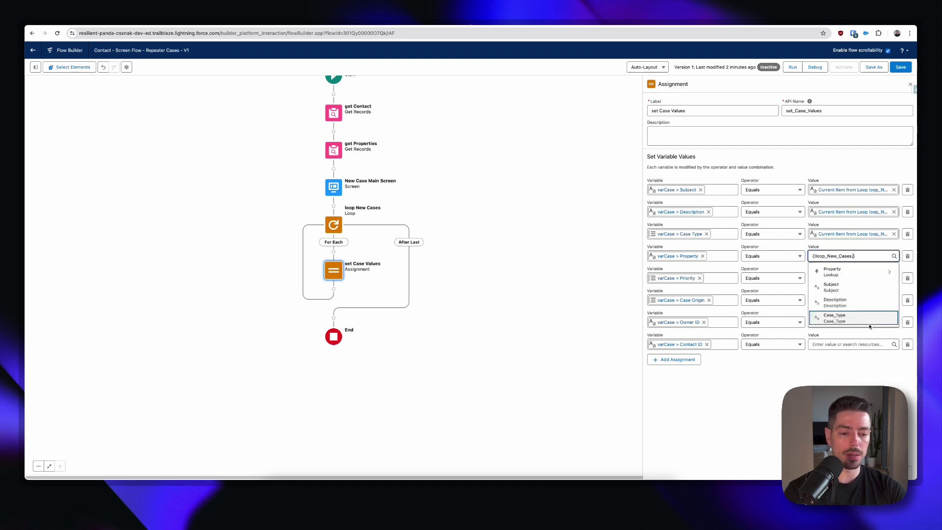
left_click(854, 270)
left_click(855, 275)
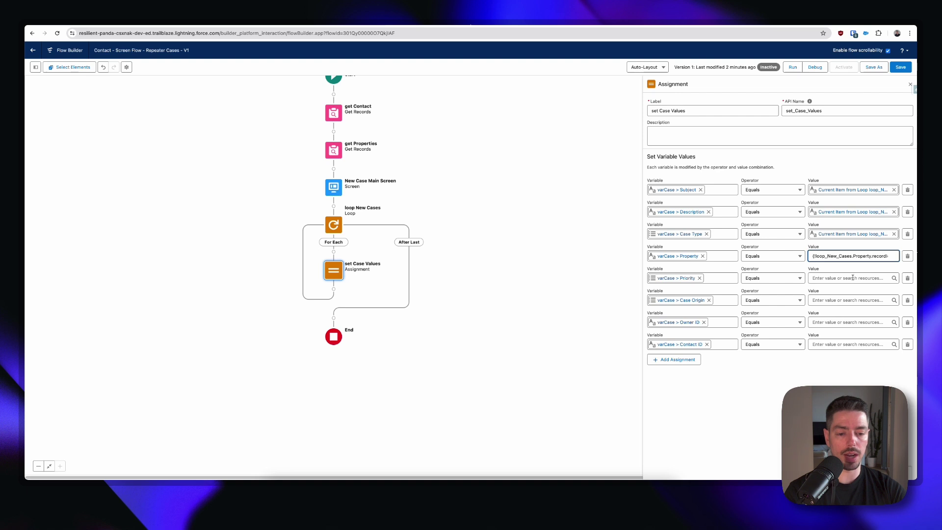
Set varCase's Priority to High and its Case Origin to Web
left_click(853, 278)
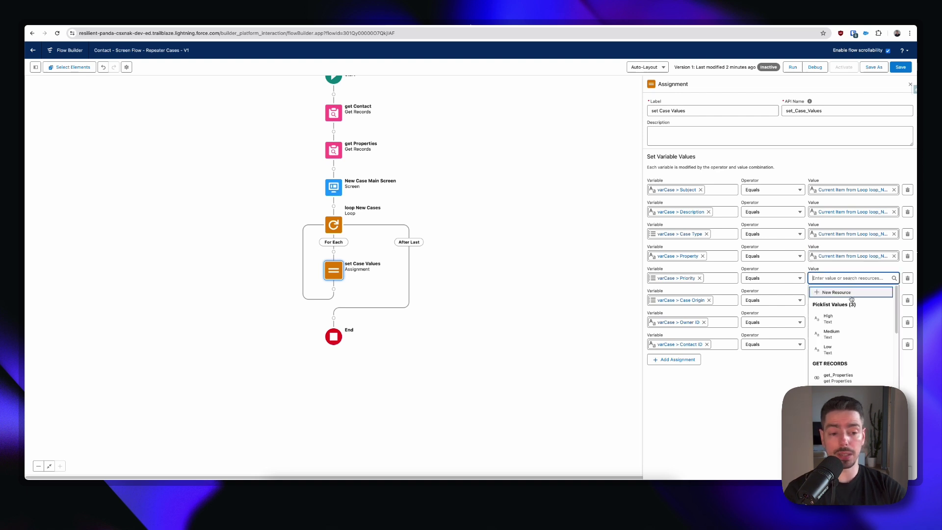
left_click(856, 319)
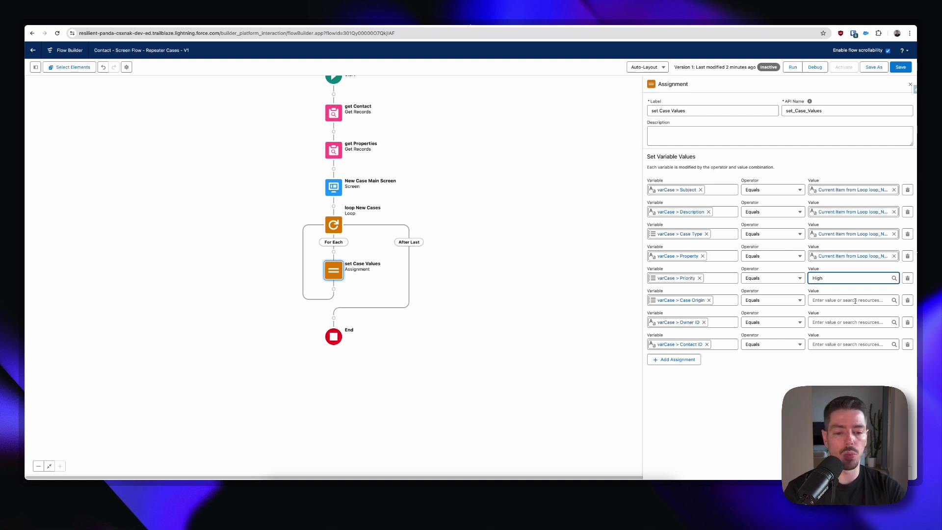
left_click(855, 300)
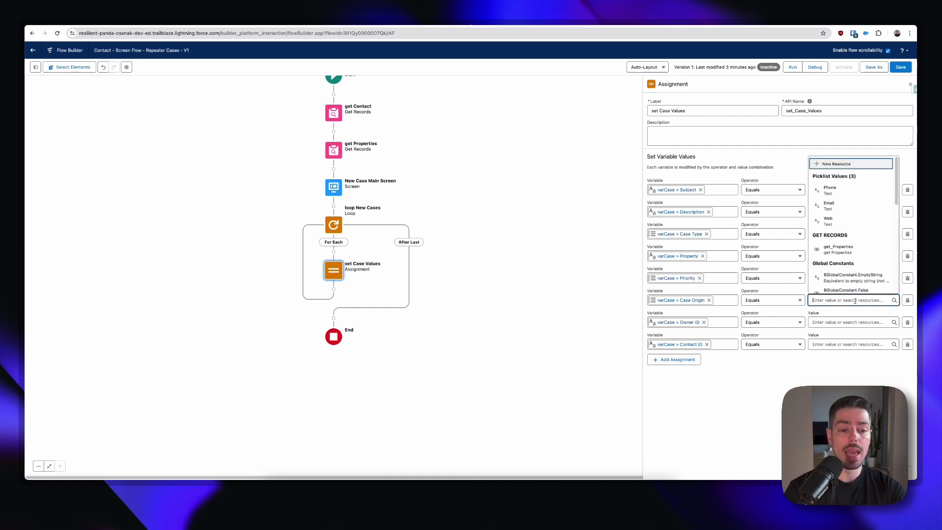
left_click(861, 224)
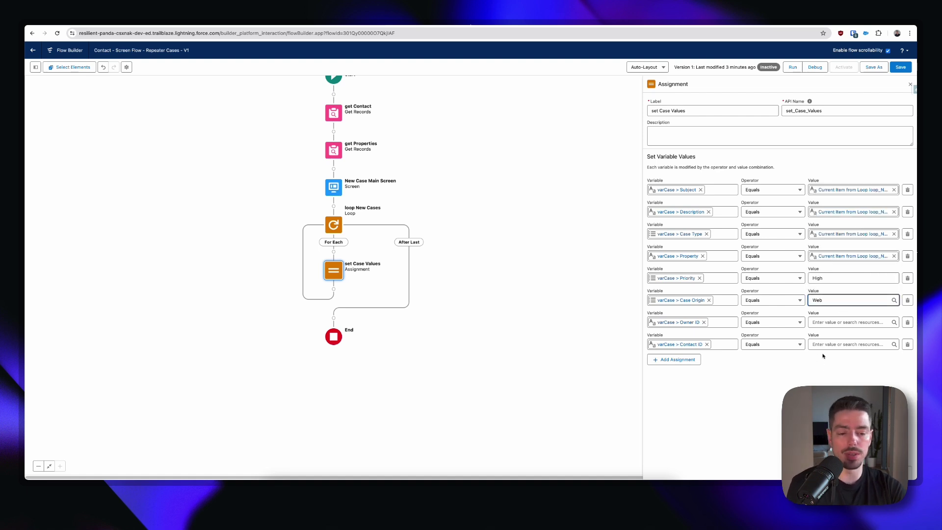
left_click(824, 356)
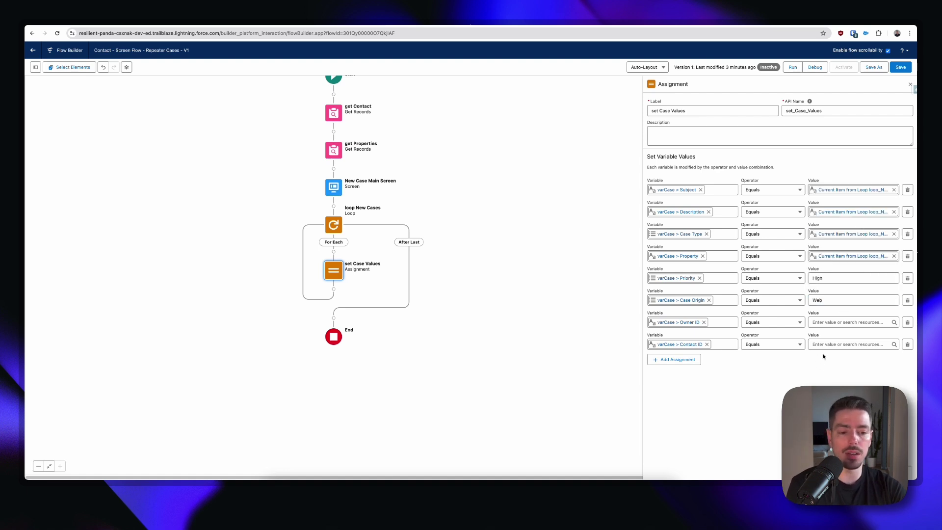
Set the value of varCase's Owner ID to the Id of the $User global variable
left_click(838, 322)
scroll(849, 274, "down", 5)
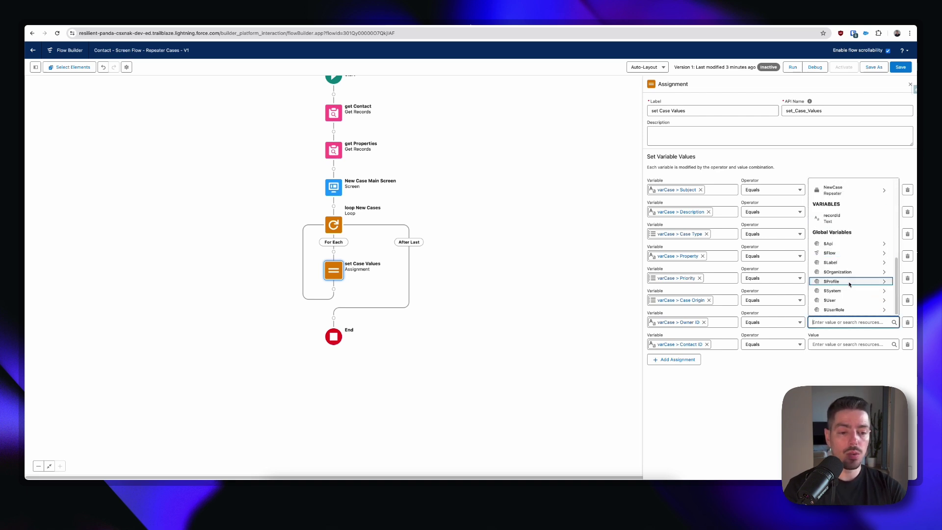
left_click(849, 300)
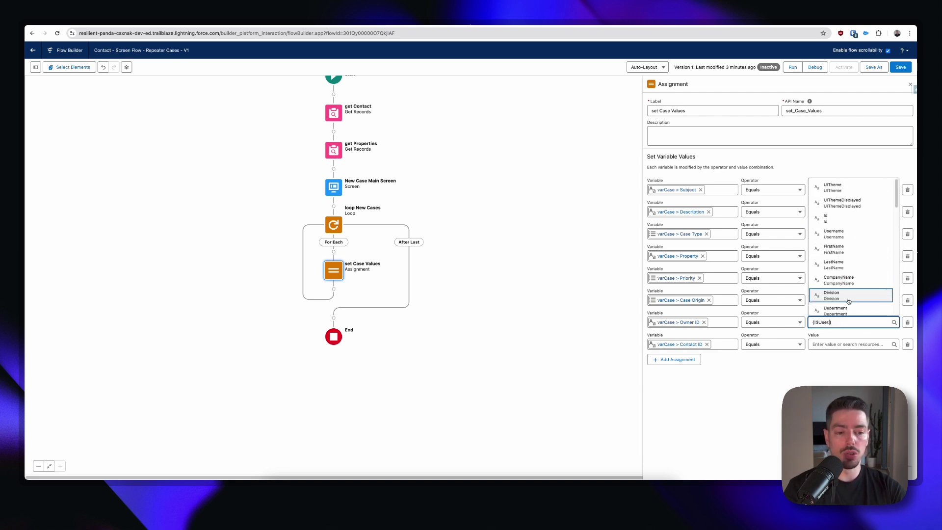
left_click(834, 218)
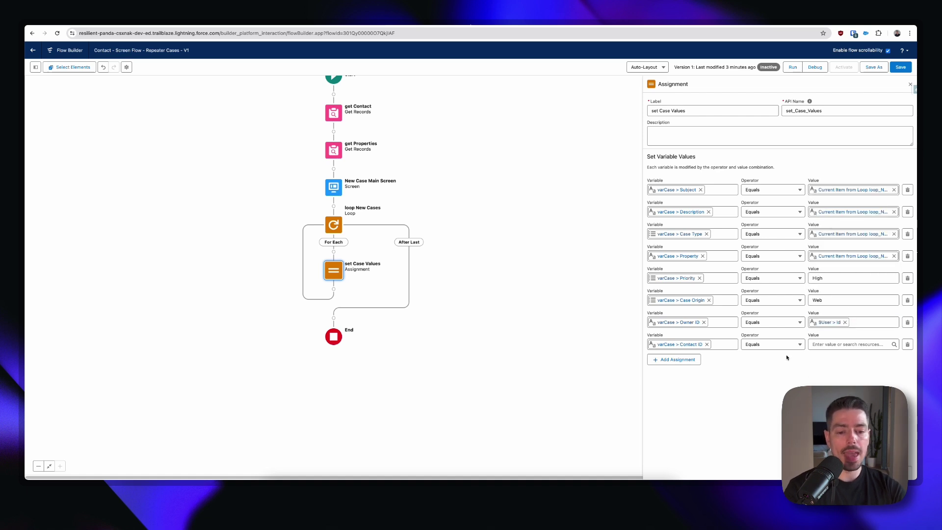
Set the value of varCase's Contact ID to the Contact ID from get_Contact and close the set Case Values assignment
left_click(840, 345)
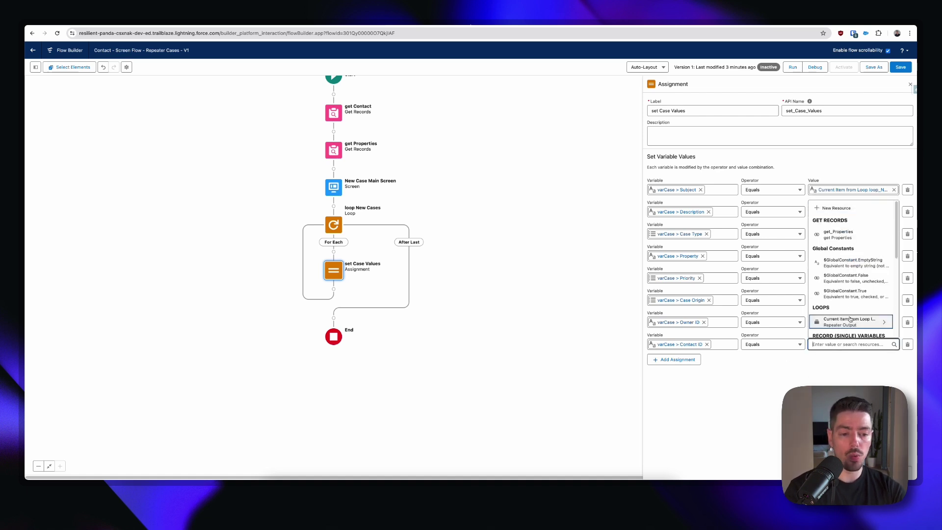
type("get")
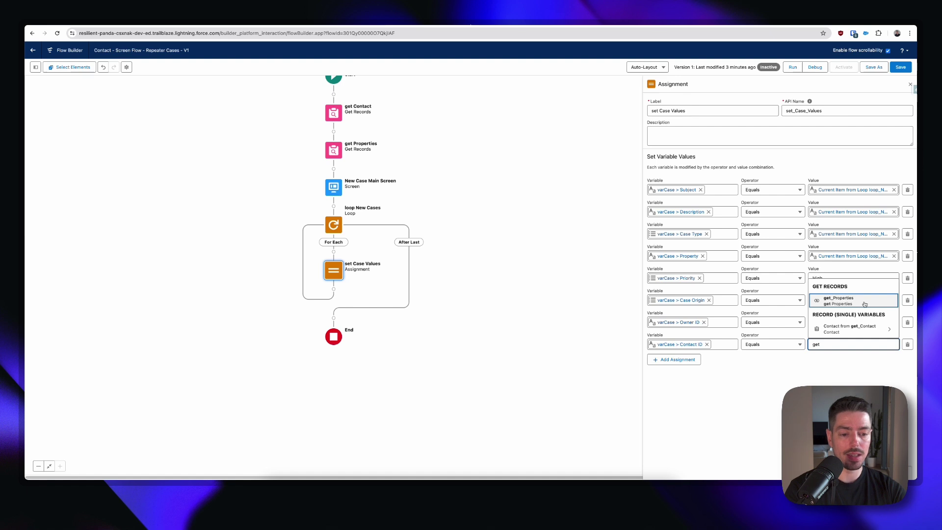
left_click(873, 328)
type("id")
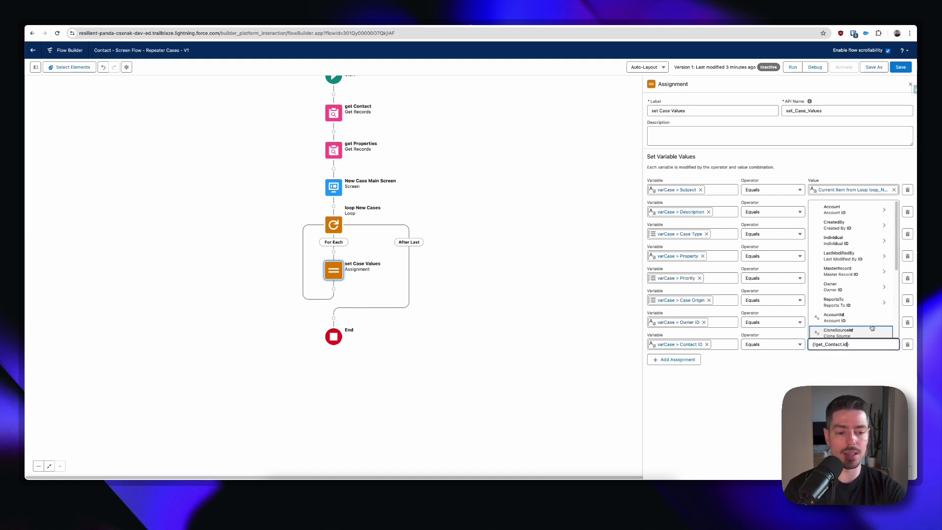
scroll(860, 277, "down", 5)
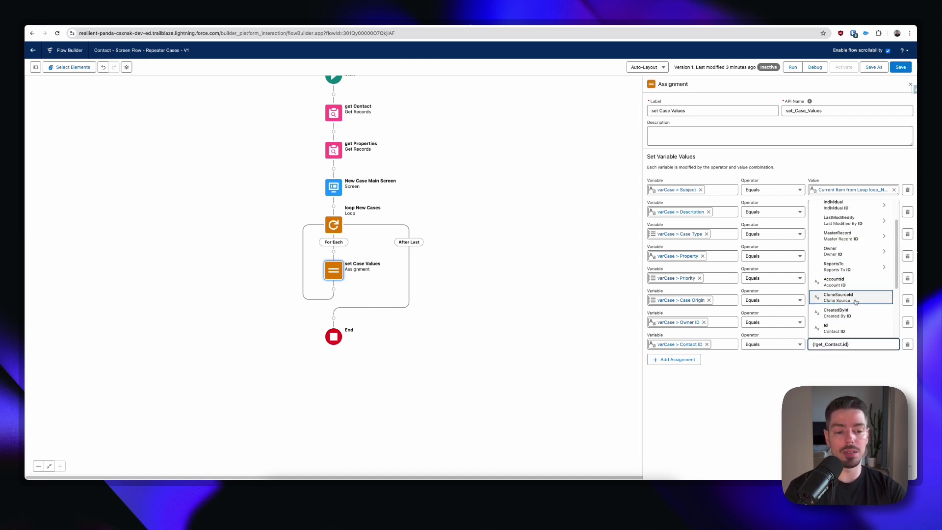
left_click(857, 327)
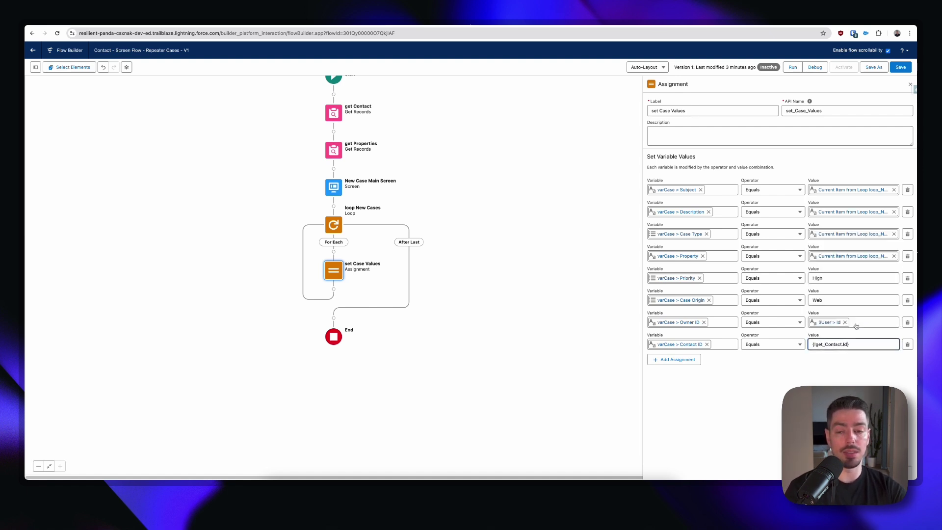
left_click(799, 384)
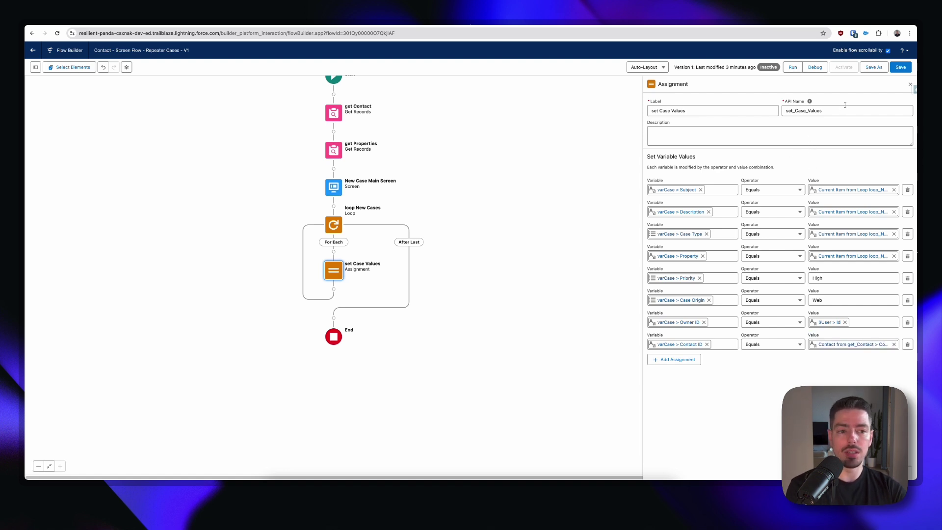
left_click(909, 86)
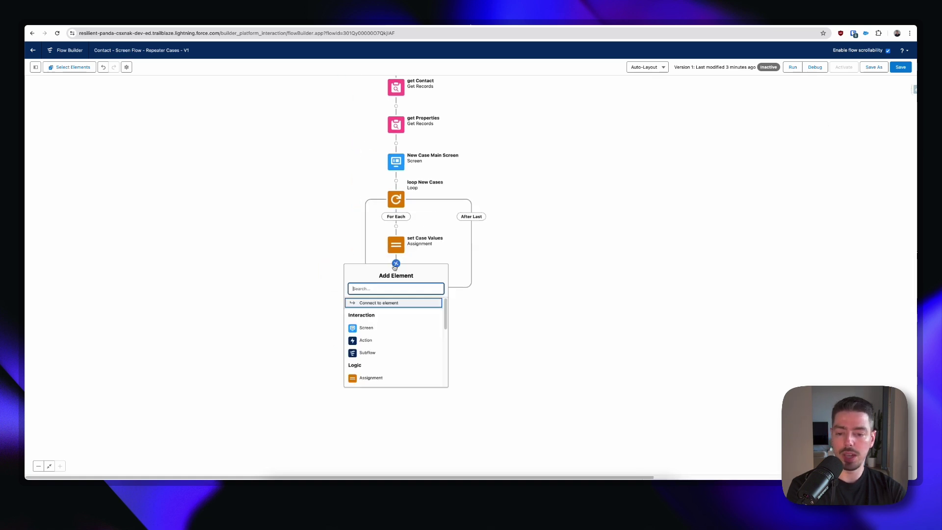
Add an Assignment element after set Case Values inside the loop and label it "set Varibale to Collection"
left_click(396, 264)
type("ass")
key("Return")
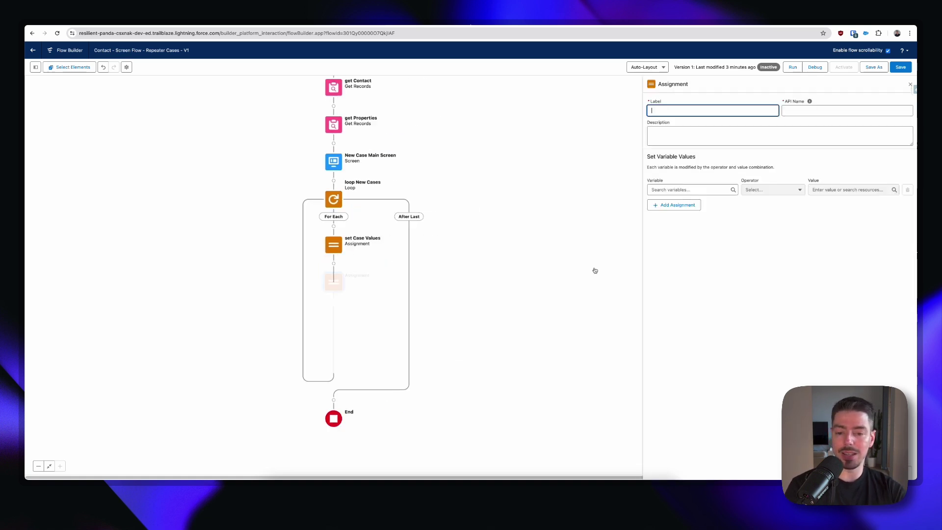
type("set Varibale to C")
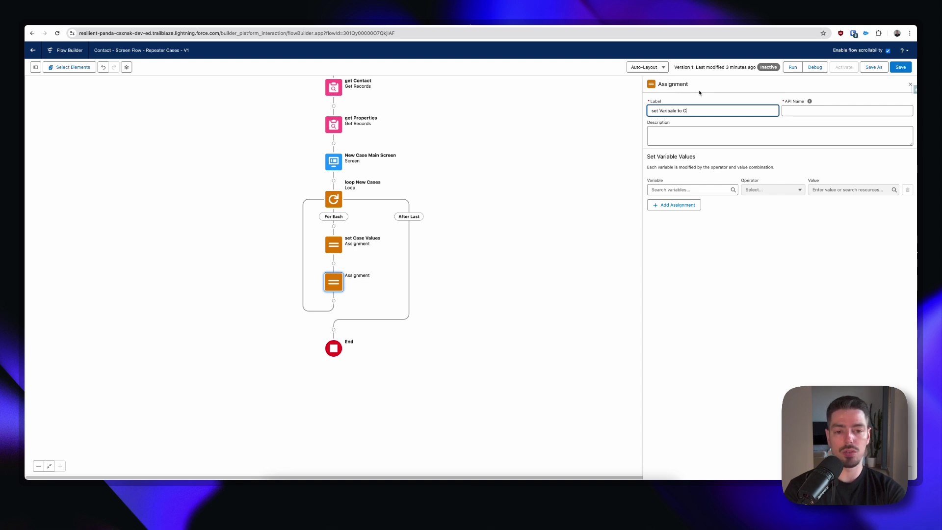
type("ollection")
key("Tab")
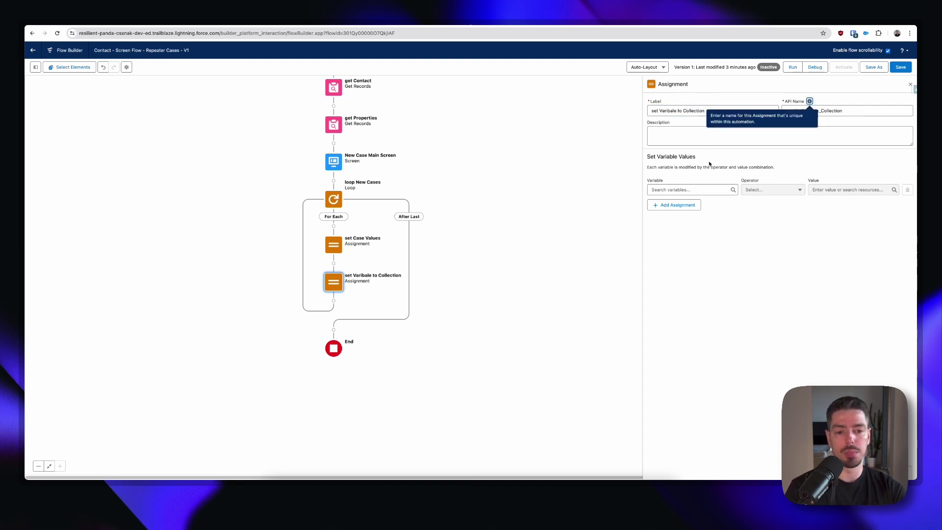
Create a variable resource ColCases for the assignment, with data type Record, object Case, and multiple values allowed
left_click(706, 189)
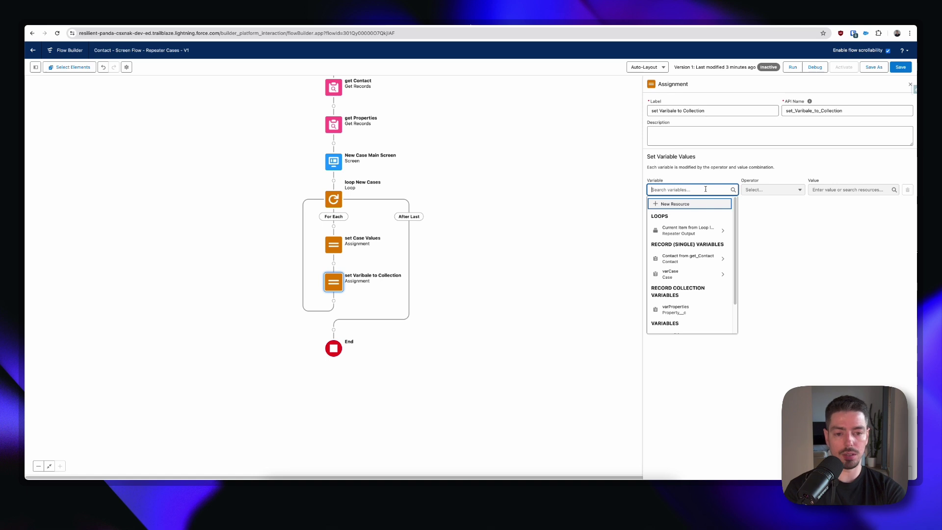
left_click(705, 203)
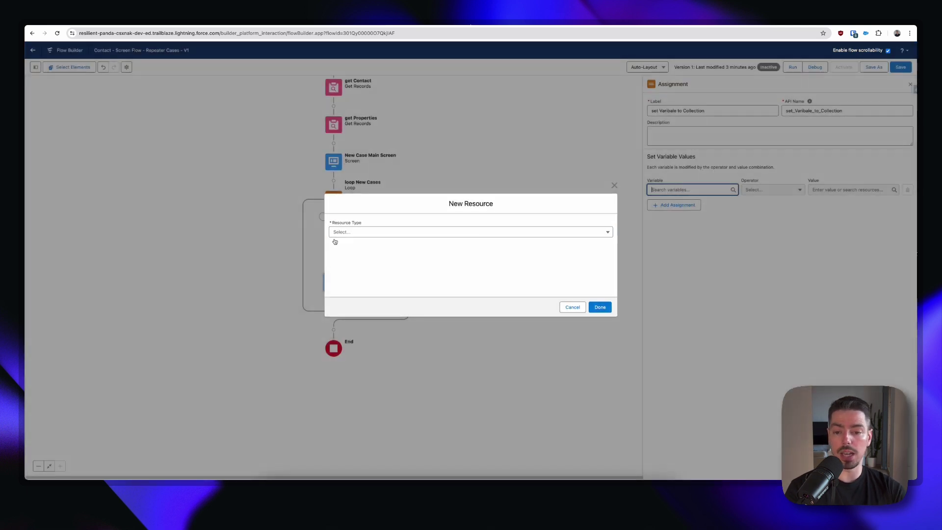
left_click(356, 232)
left_click(381, 248)
left_click(370, 243)
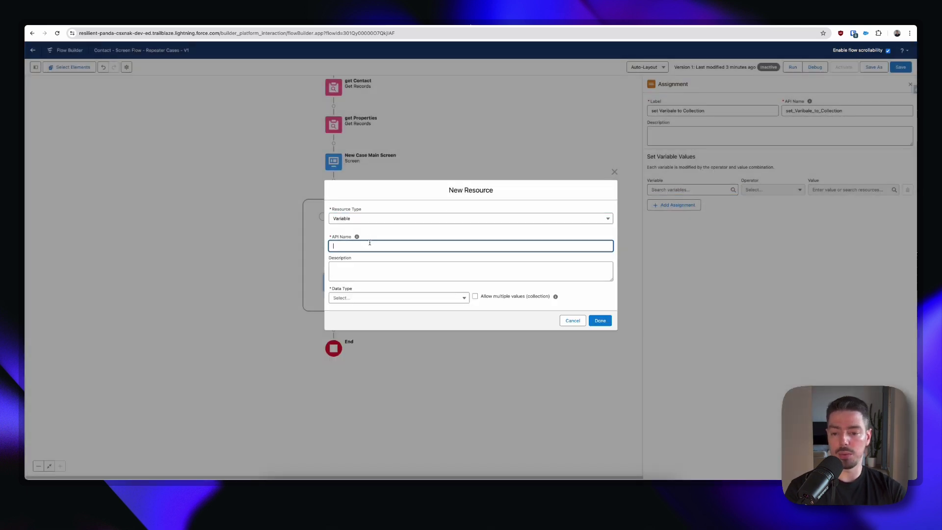
type("ColCases")
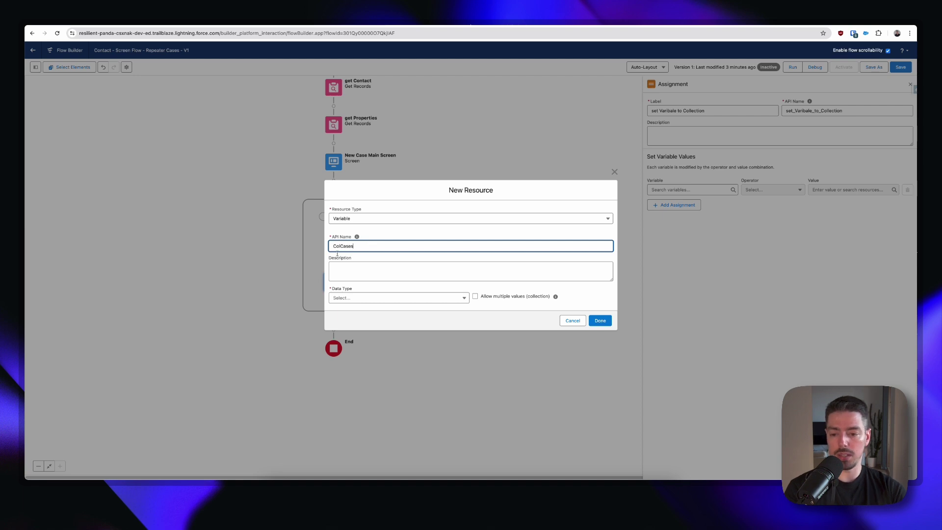
left_click(370, 298)
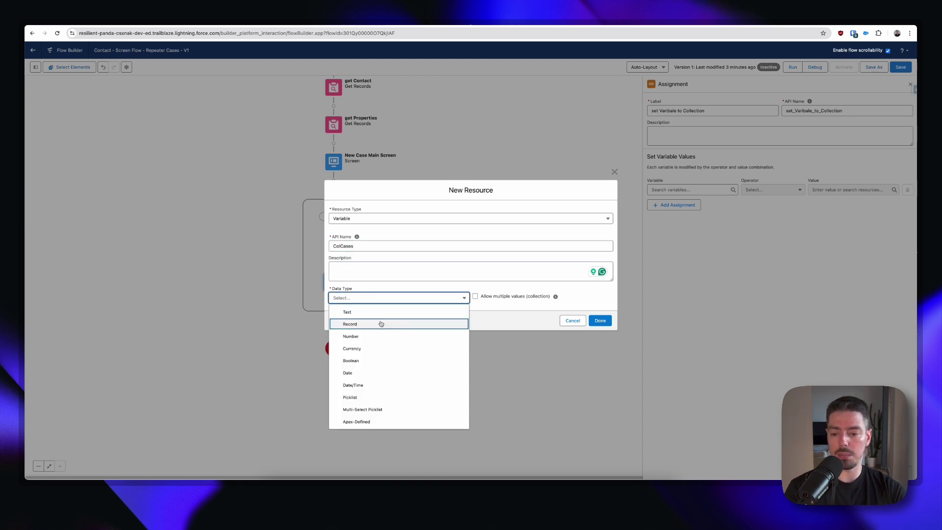
left_click(380, 321)
left_click(383, 298)
type("Case")
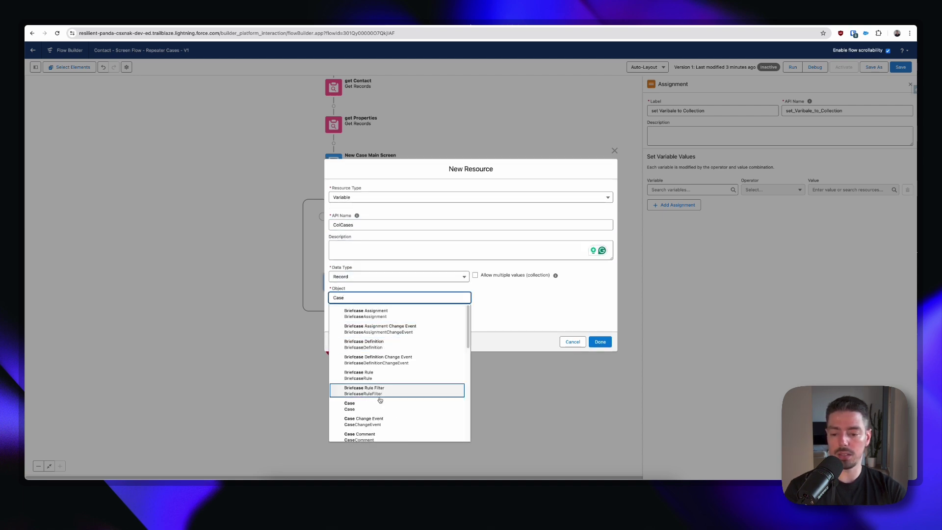
left_click(475, 275)
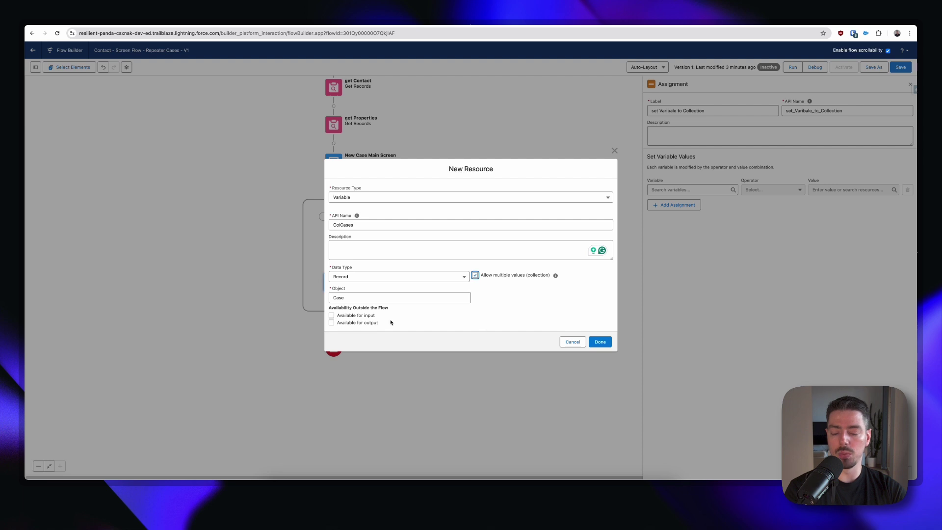
left_click(600, 342)
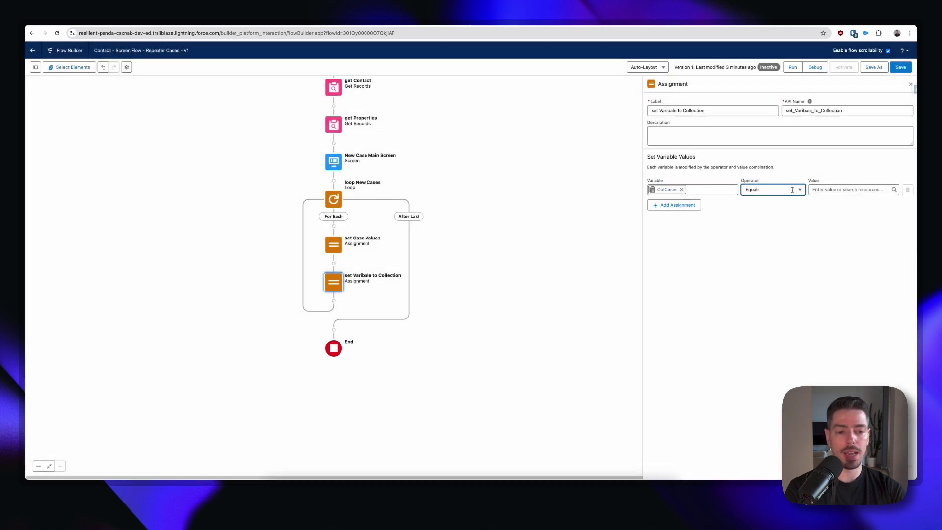
Make the assignment add varCase to ColCases using the Add operator, and close its settings
left_click(780, 191)
left_click(774, 214)
left_click(850, 190)
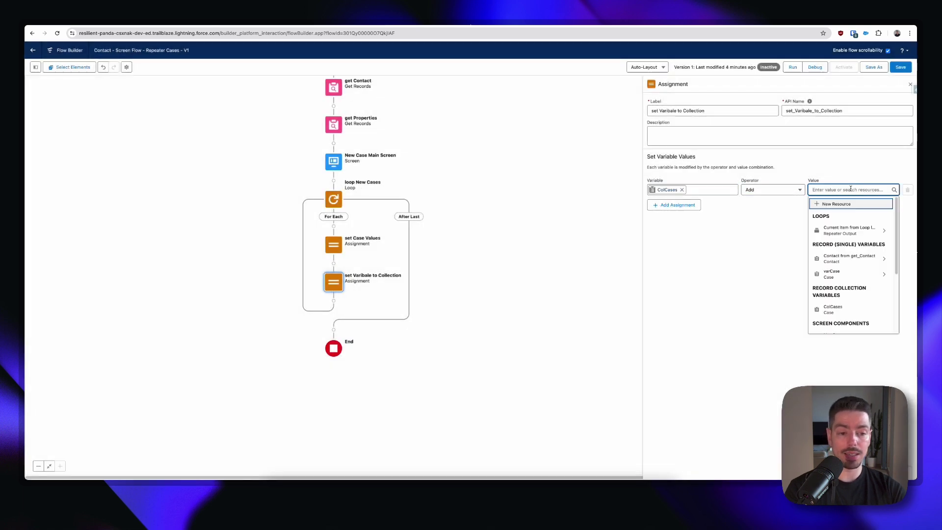
type("var")
left_click(834, 218)
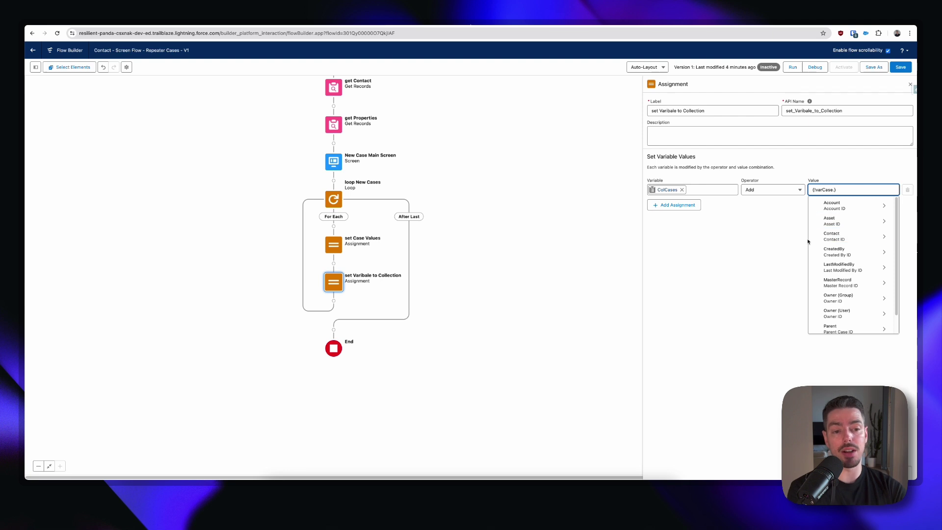
left_click(843, 213)
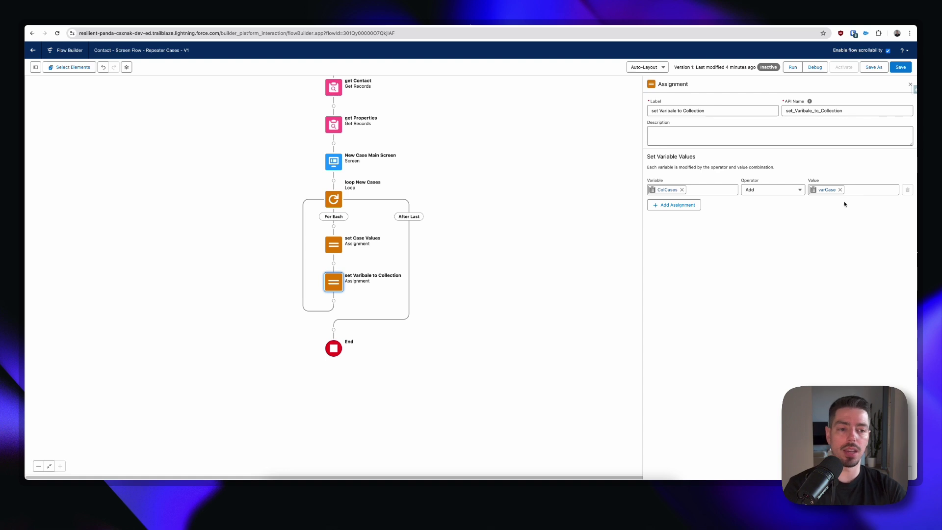
left_click(910, 85)
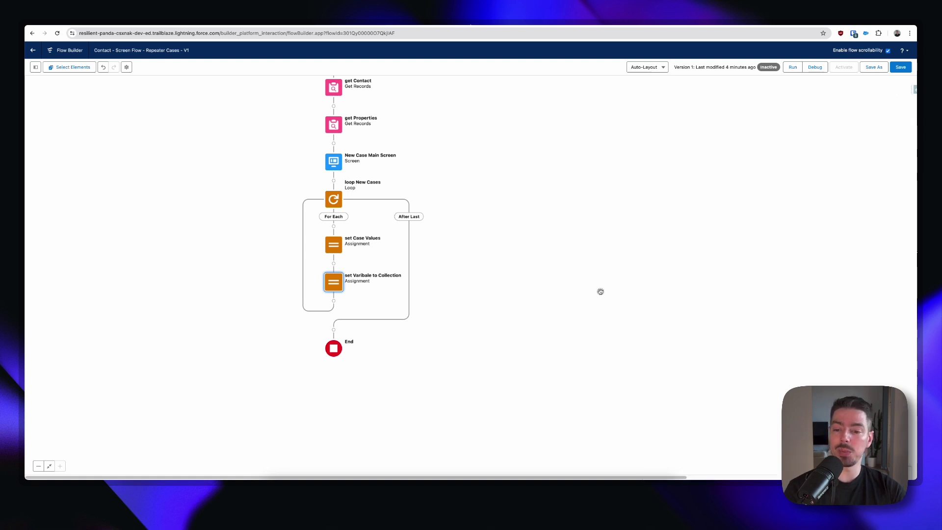
Add a Create Records element after the loop, before End, and label it "insert New Cases"
left_click_drag(599, 290, 631, 288)
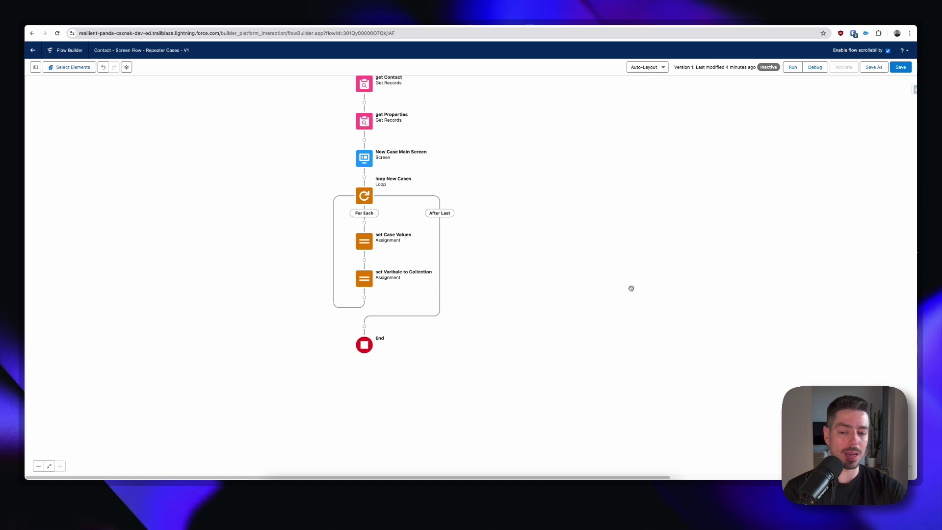
scroll(624, 292, "left", 1)
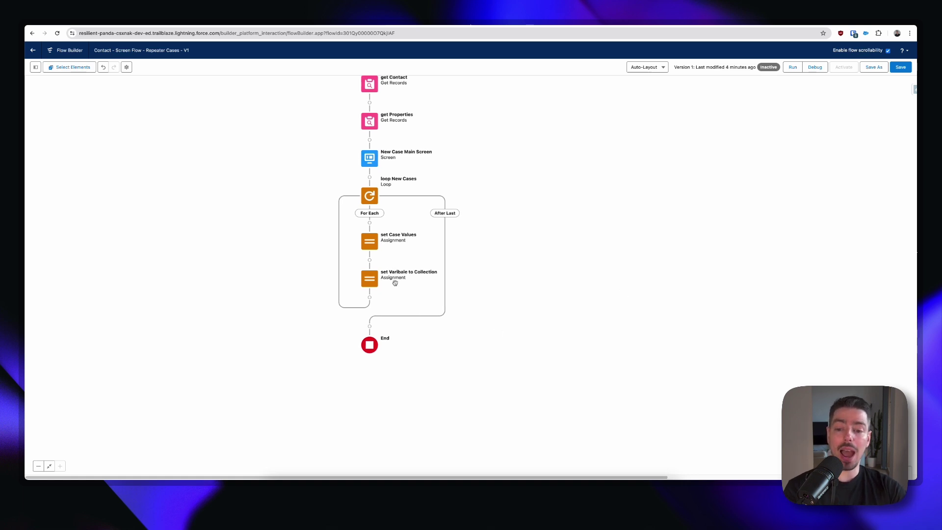
left_click(370, 326)
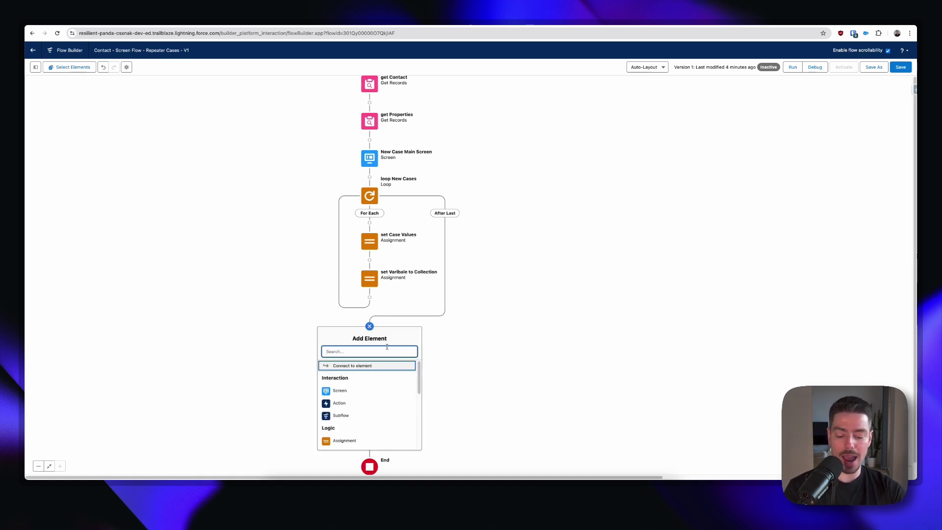
type("create")
left_click(371, 378)
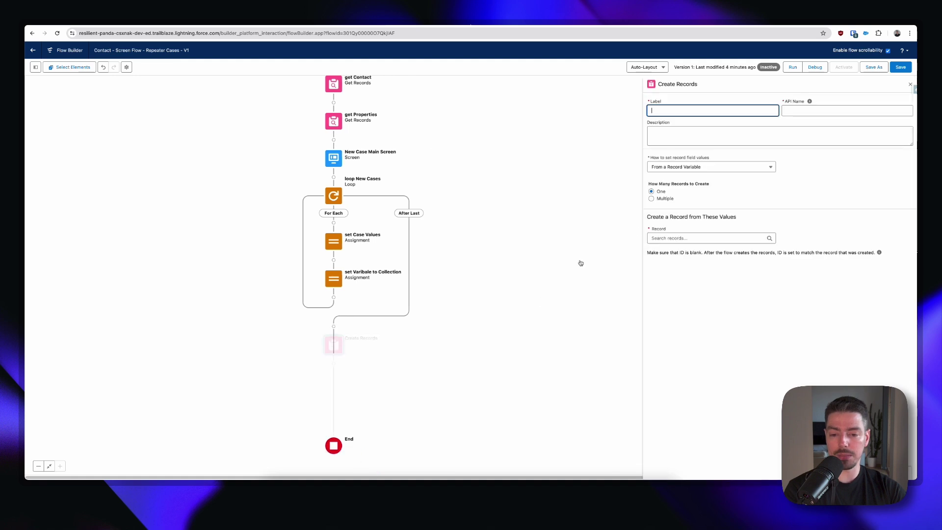
type("inser")
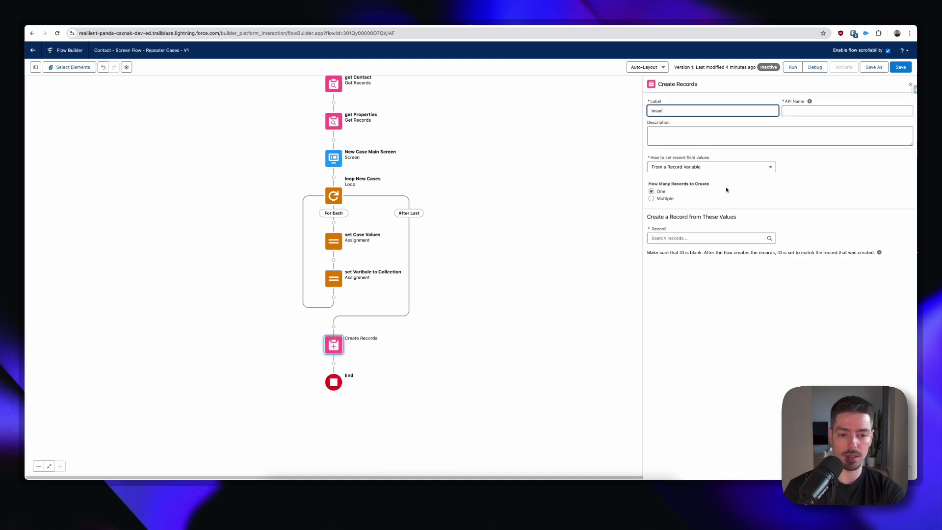
type("t New Cases")
key("Tab")
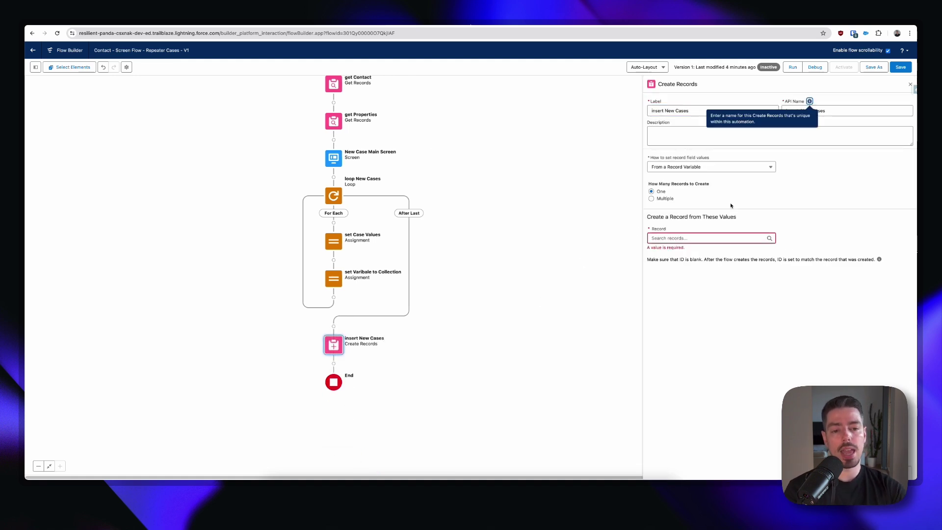
Configure insert New Cases to create multiple records from the ColCases collection, and save the flow
left_click(665, 198)
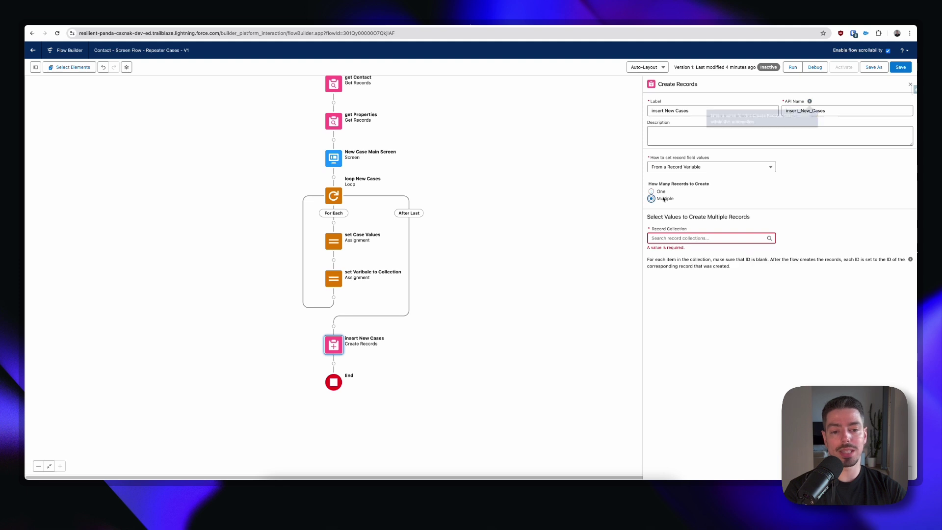
left_click(678, 238)
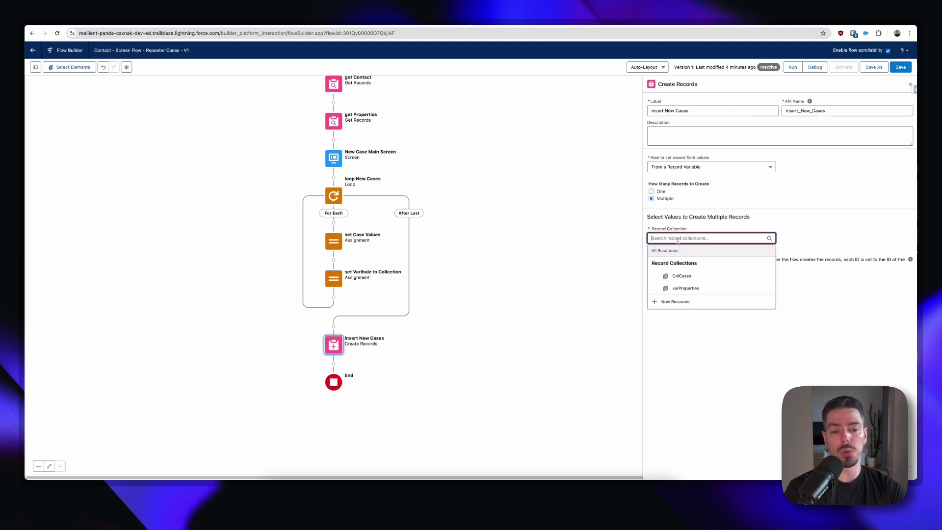
left_click(701, 273)
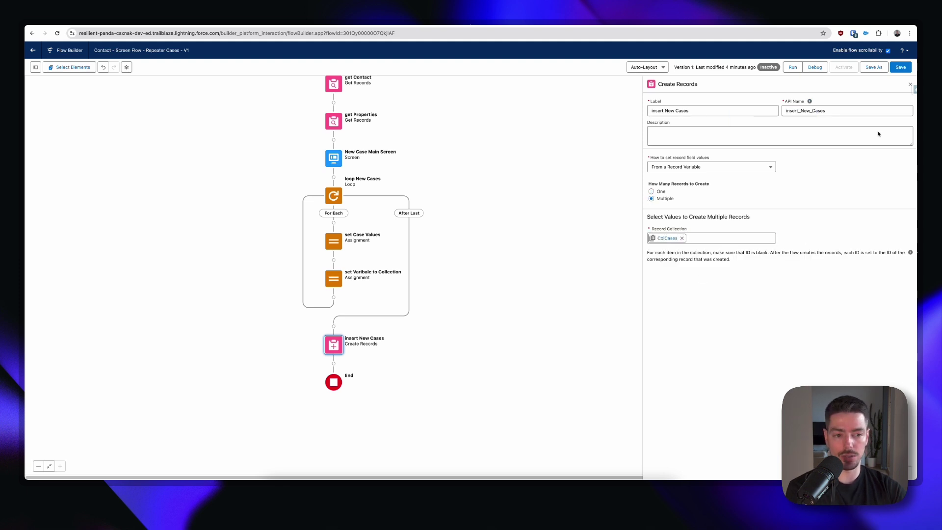
key("Escape")
left_click(901, 67)
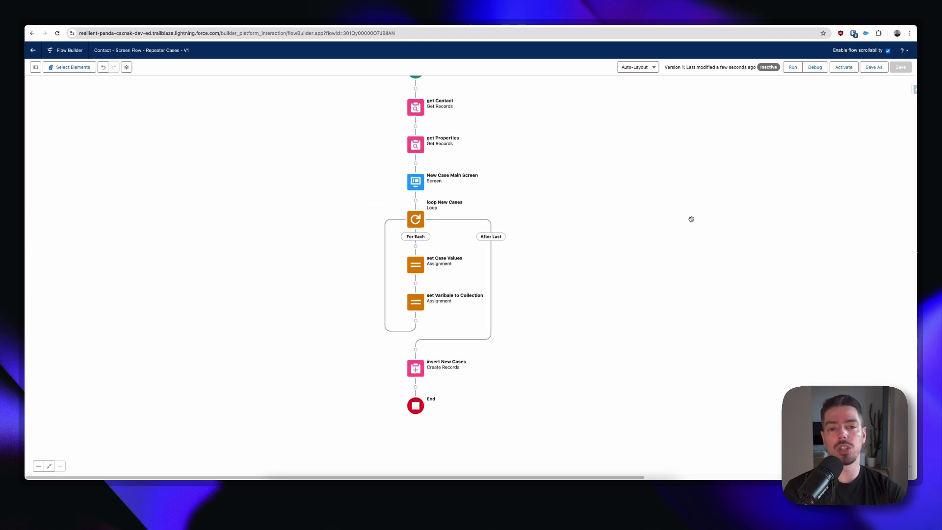
Start a debug run of the flow using the contact's record ID as the recordId input
left_click(815, 67)
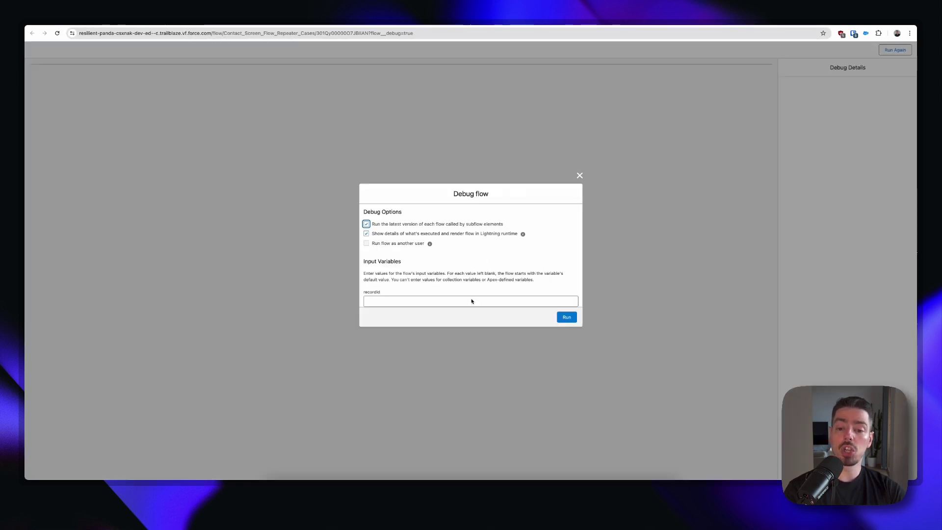
left_click(472, 301)
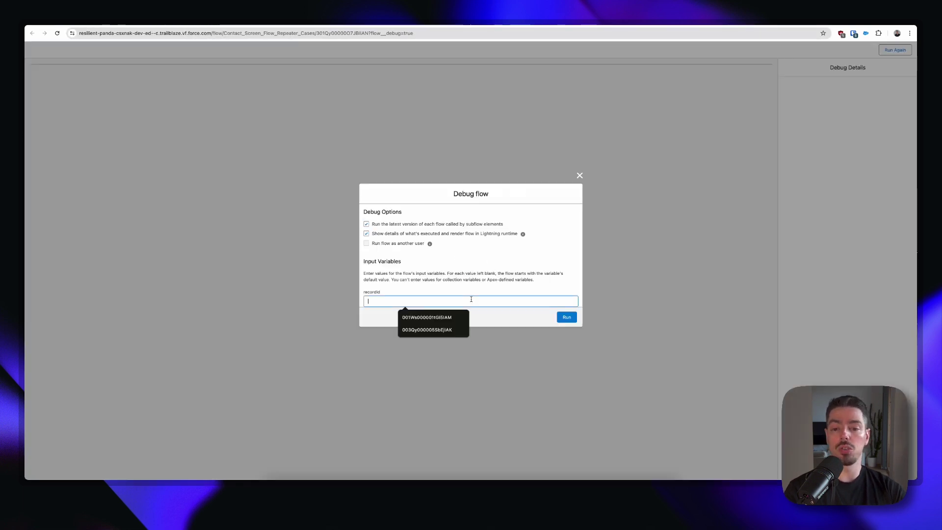
type("003Qy000005SbEjIAK")
left_click(564, 318)
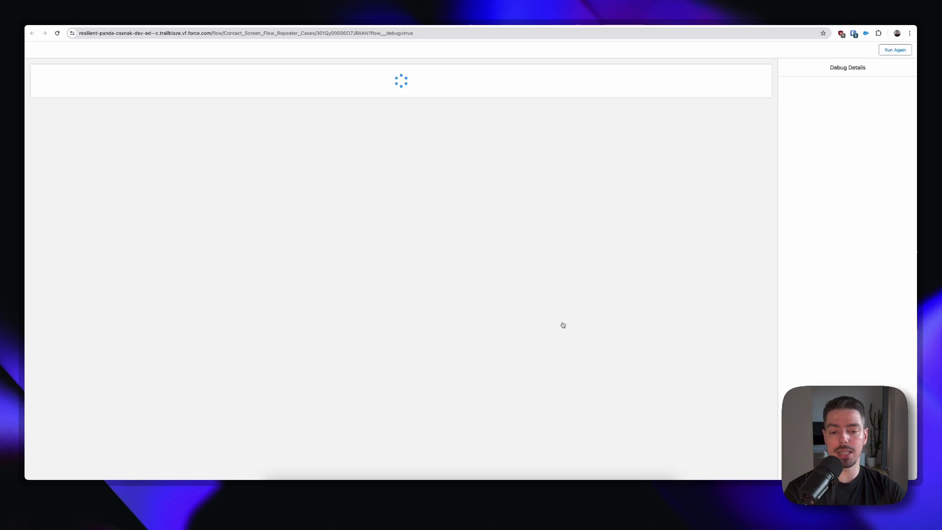
Fill in the first repeater entry with subject Case 1, description desc 1, case type Mechanical and property P-0000
left_click(114, 83)
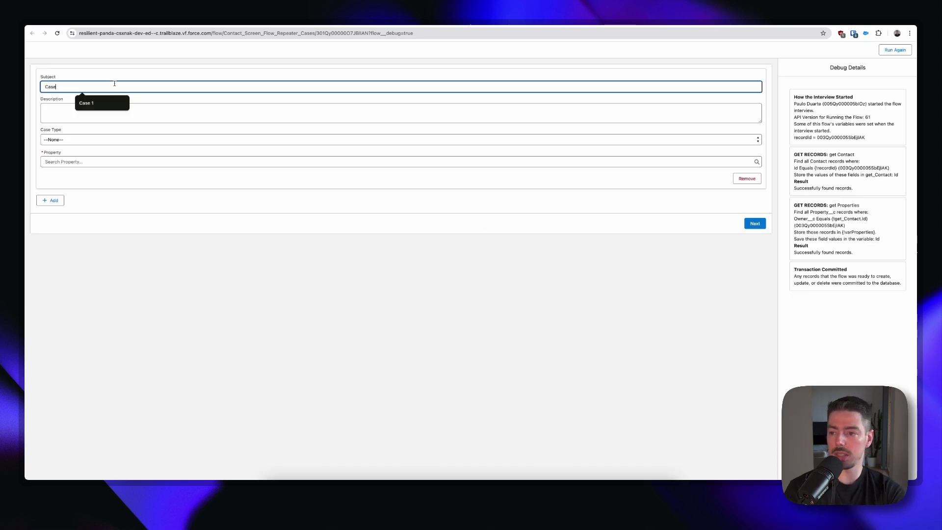
type("Case 1")
key("Tab")
type("desc")
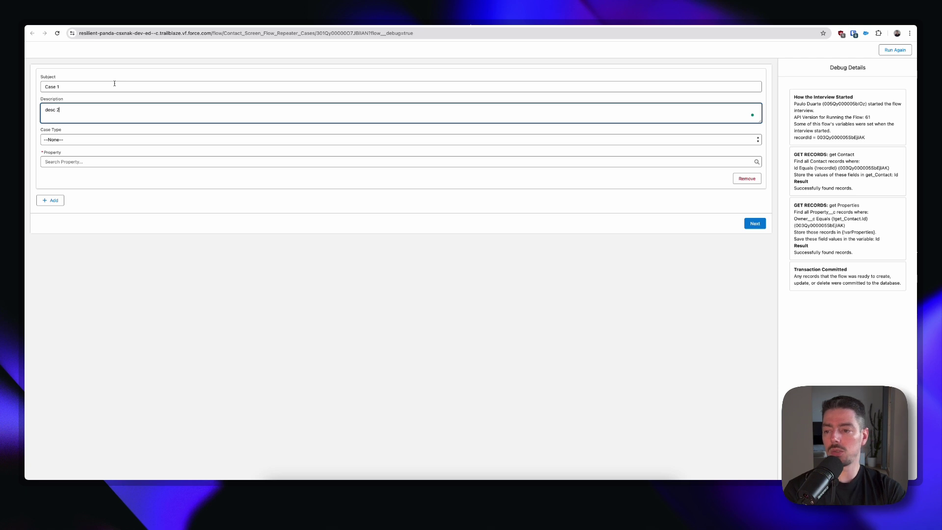
type(" 1")
left_click(98, 140)
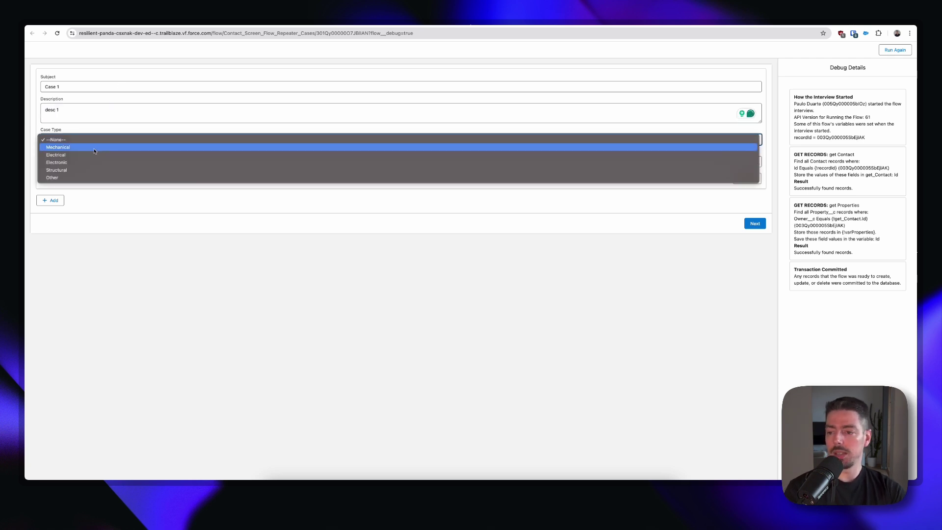
left_click(71, 160)
left_click(80, 161)
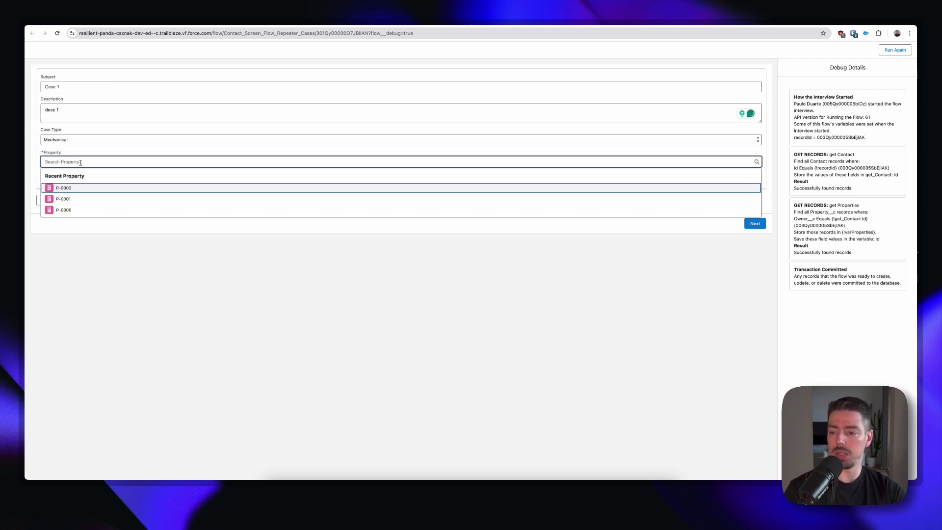
left_click(89, 213)
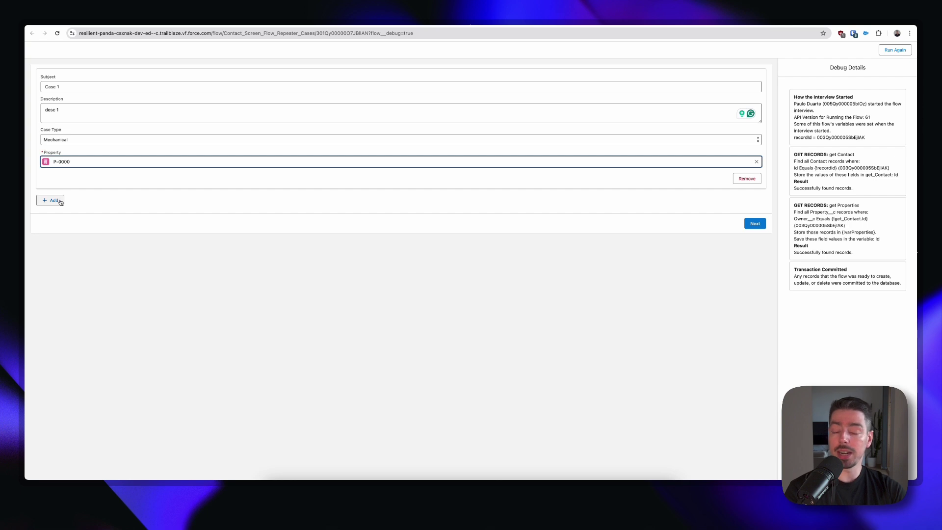
Add a second repeater entry with subject Case 2, description desc 2, case type Mechanical and property P-0001
left_click(54, 200)
left_click(84, 211)
type("Case 2")
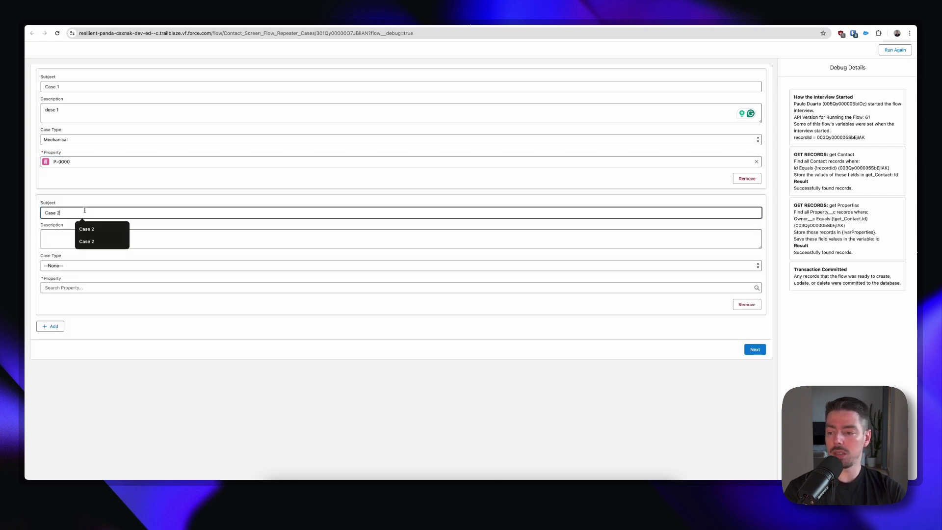
left_click(74, 239)
type("desc 3")
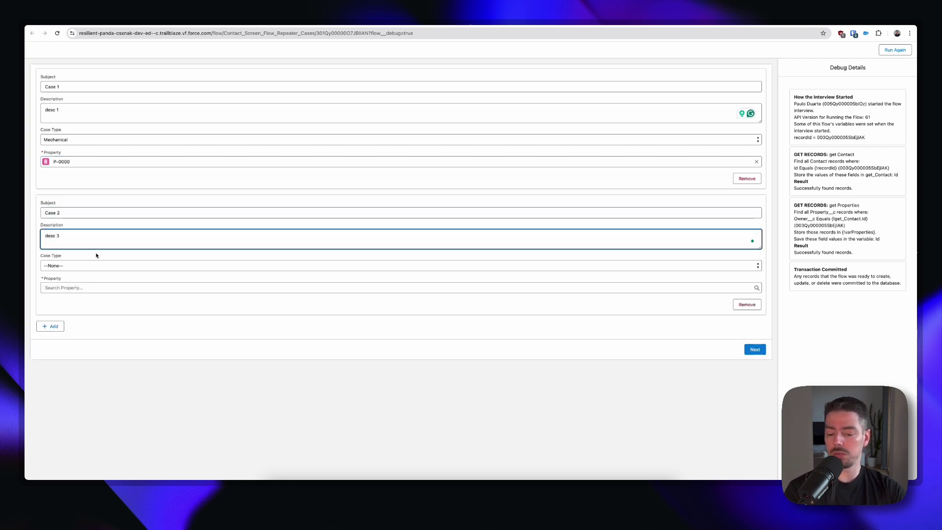
key("BackSpace")
type("2")
left_click(100, 265)
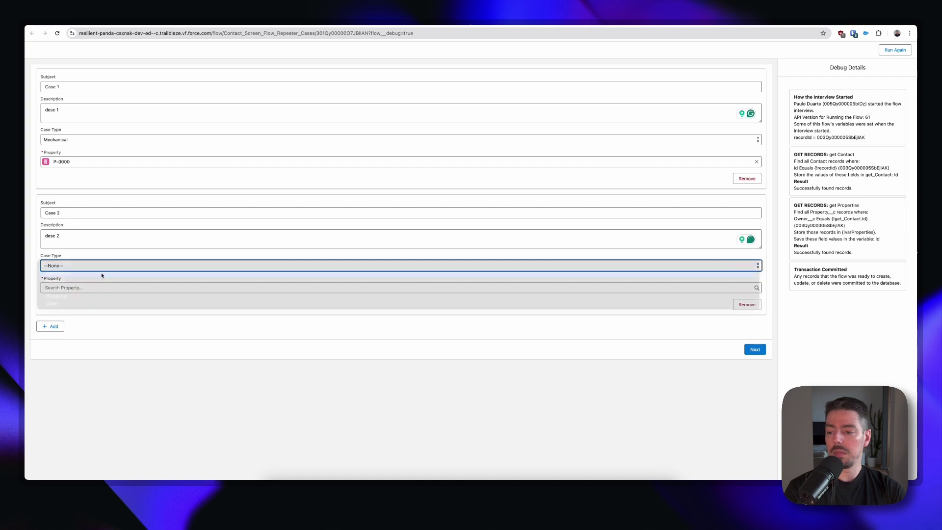
left_click(101, 276)
left_click(98, 287)
left_click(97, 322)
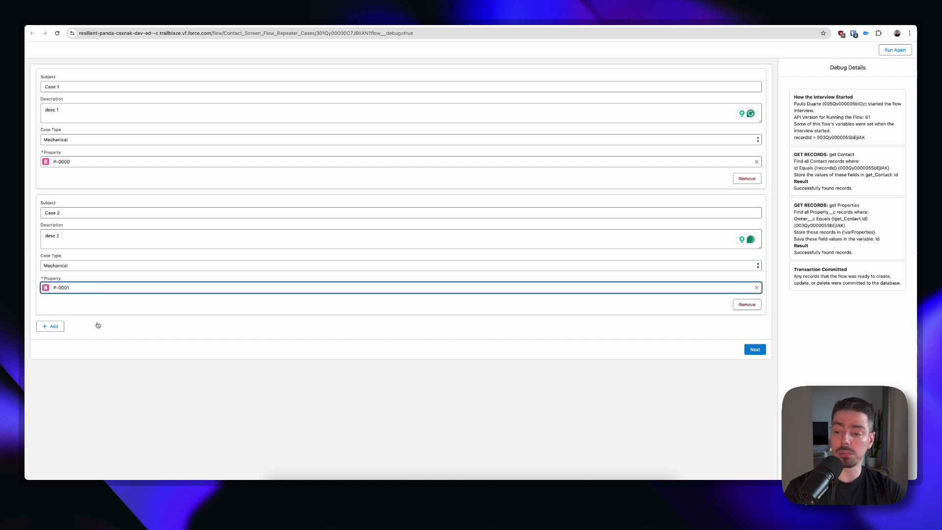
Add a third entry with subject Case 3, description desc 3, case type Mechanical and property P-0002, and submit the screen
left_click(57, 327)
left_click(73, 337)
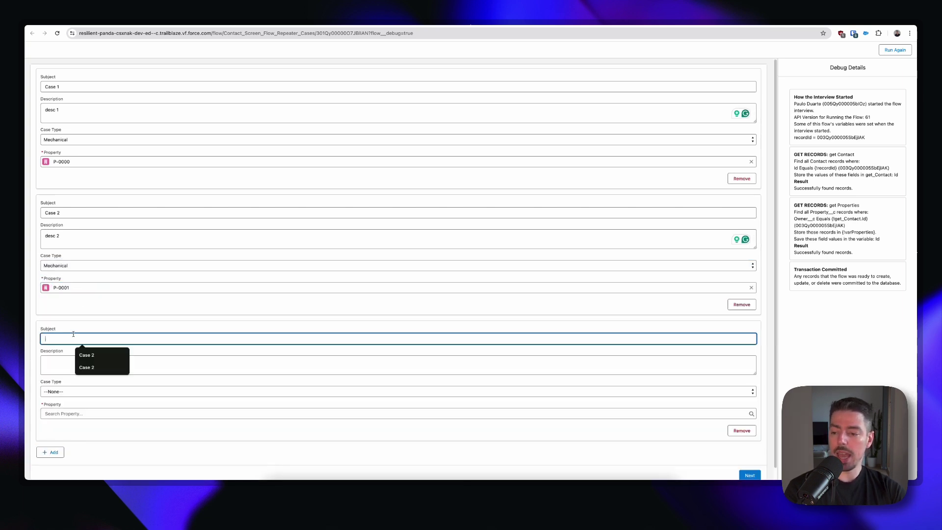
type("Case 3")
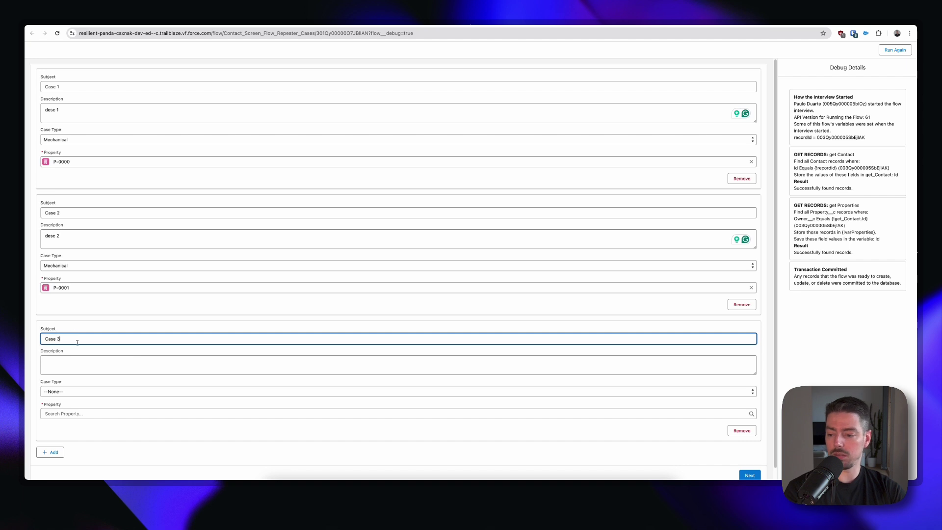
left_click(68, 361)
type("desc 3")
scroll(129, 353, "down", 1)
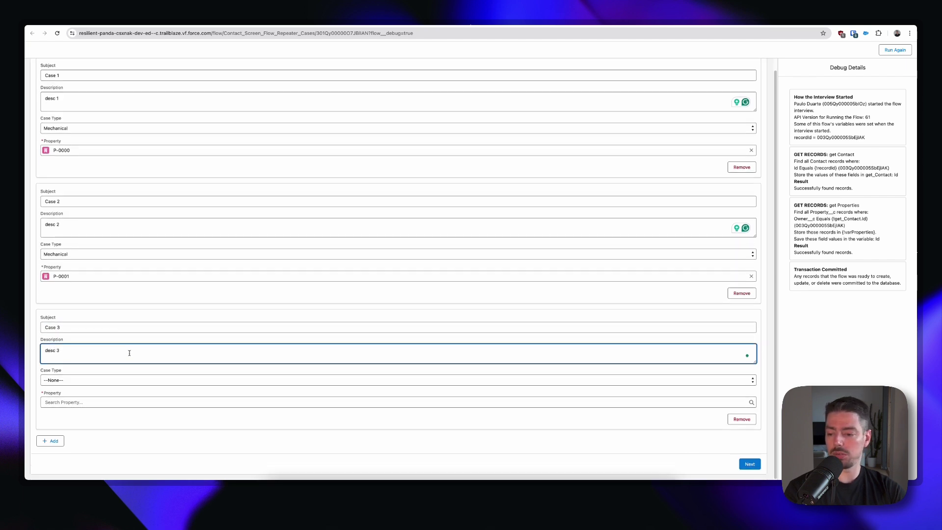
left_click(120, 379)
left_click(123, 387)
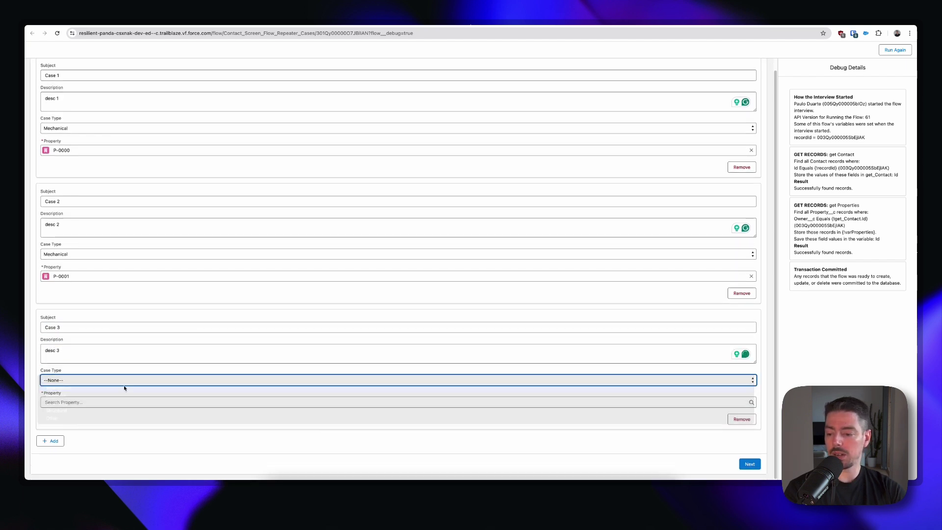
left_click(163, 402)
left_click(173, 430)
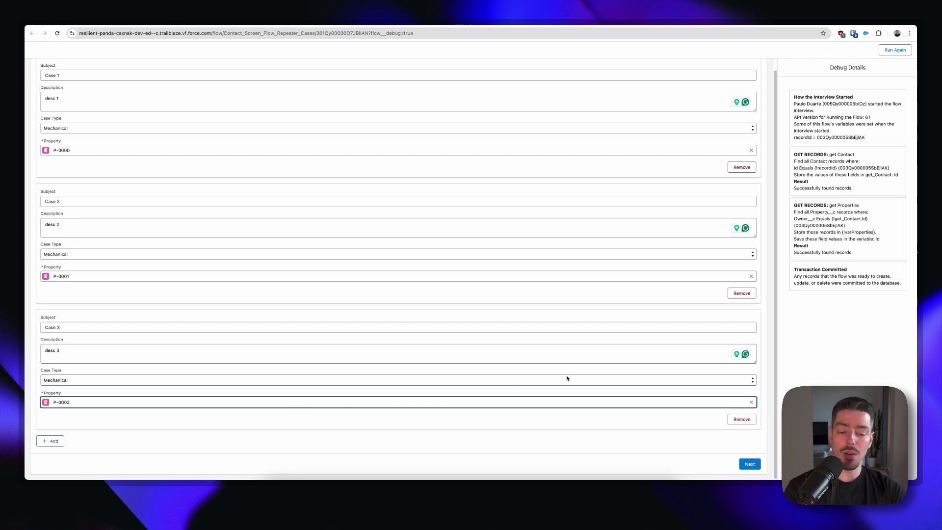
left_click(749, 464)
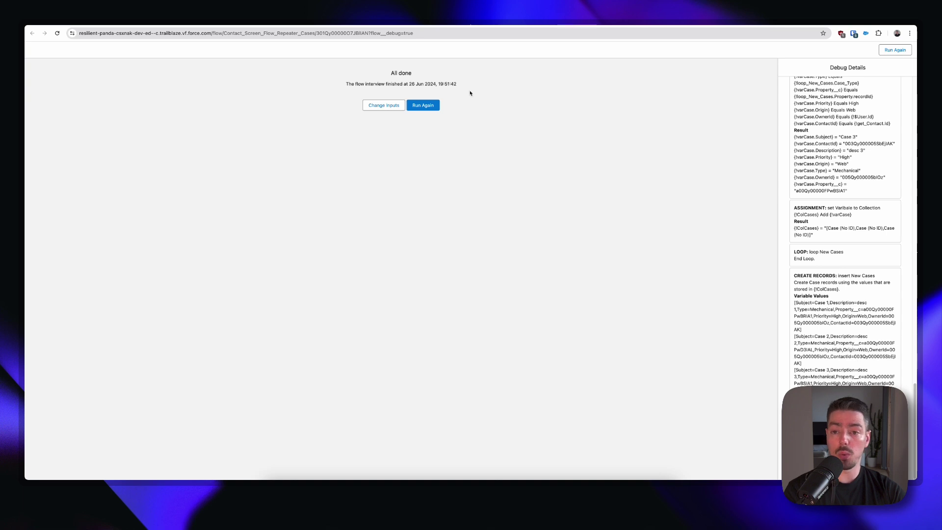
Return to the contact record, reload it to check its related Cases, and dismiss the Compact Setting prompt
left_click(247, 26)
key("super+r")
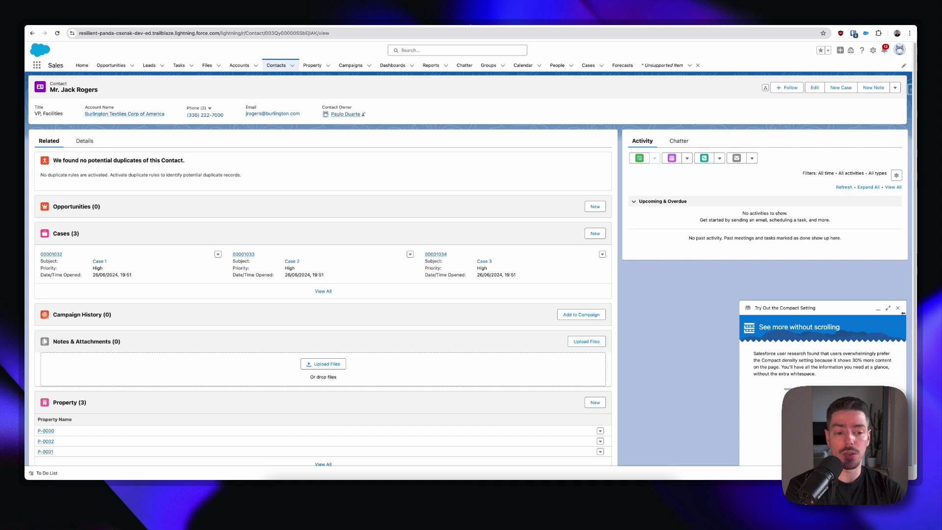
left_click(898, 308)
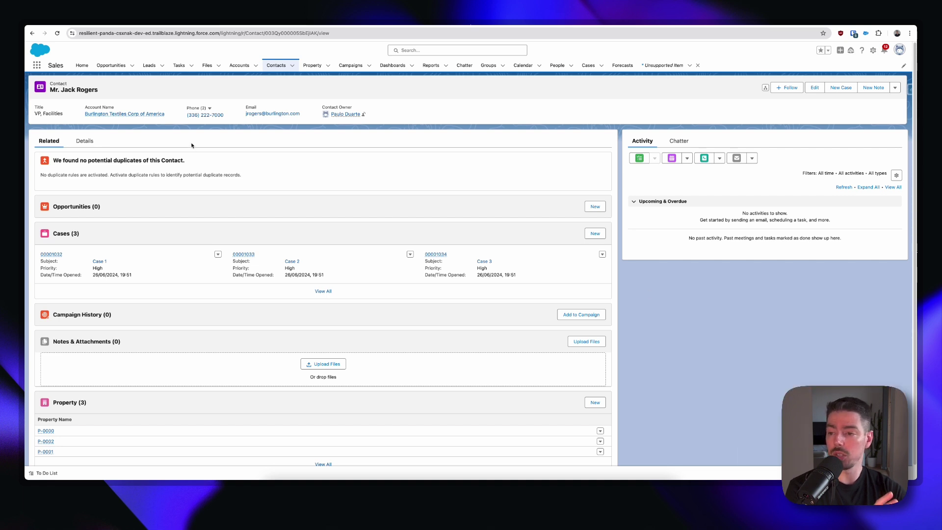
Open Case 1 and Case 2 from the contact's related Cases and review their details, including Property, Priority and Description
scroll(172, 196, "down", 1)
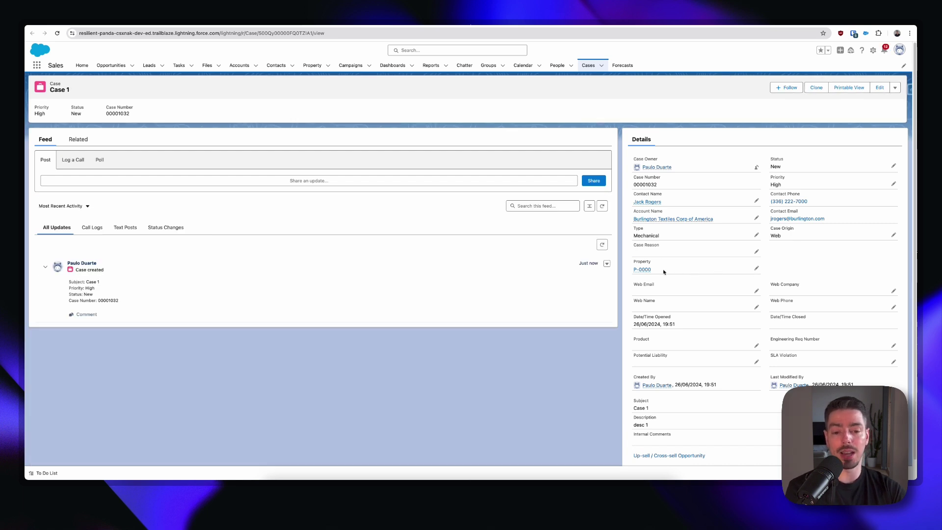
left_click_drag(664, 271, 630, 270)
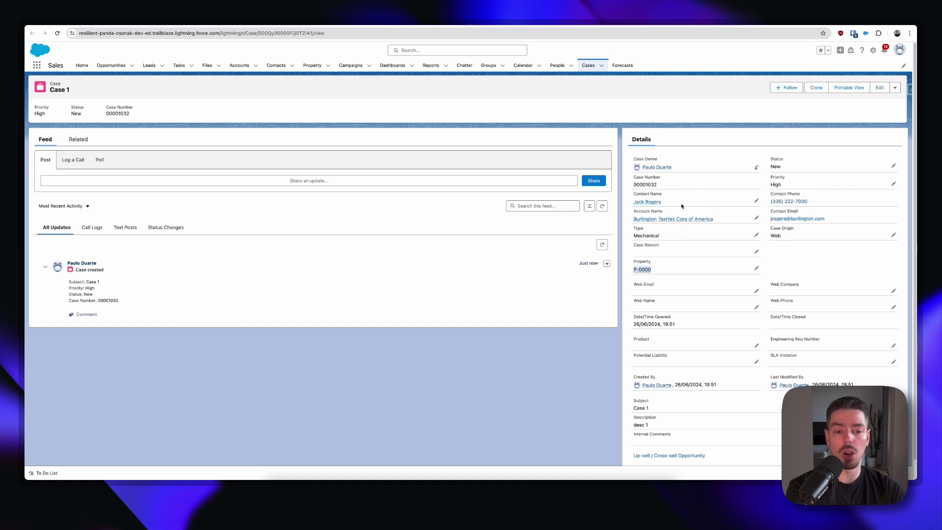
left_click(732, 220)
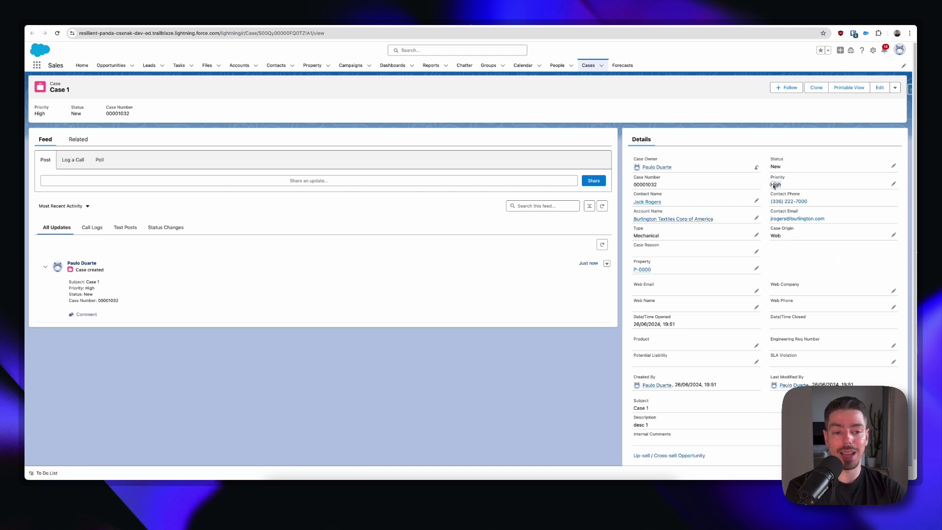
left_click(800, 265)
scroll(801, 269, "down", 1)
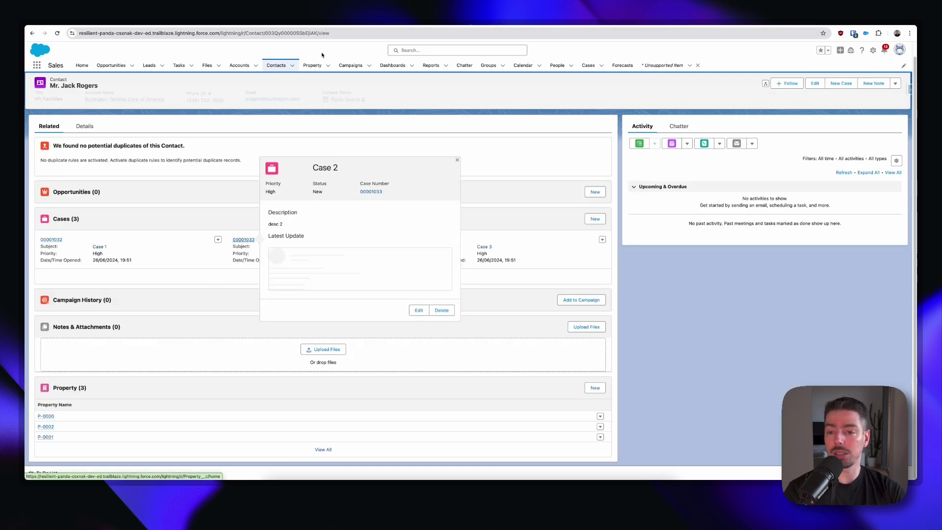
left_click(243, 240)
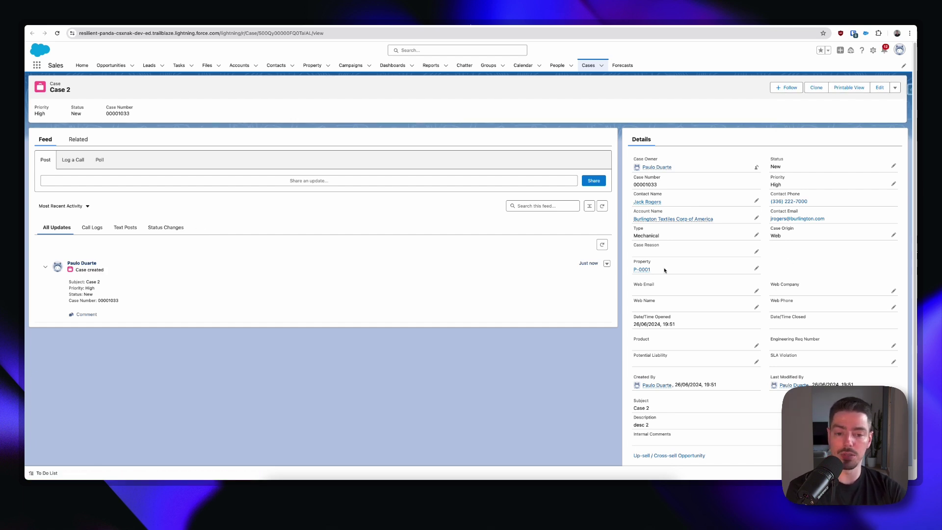
scroll(685, 305, "down", 1)
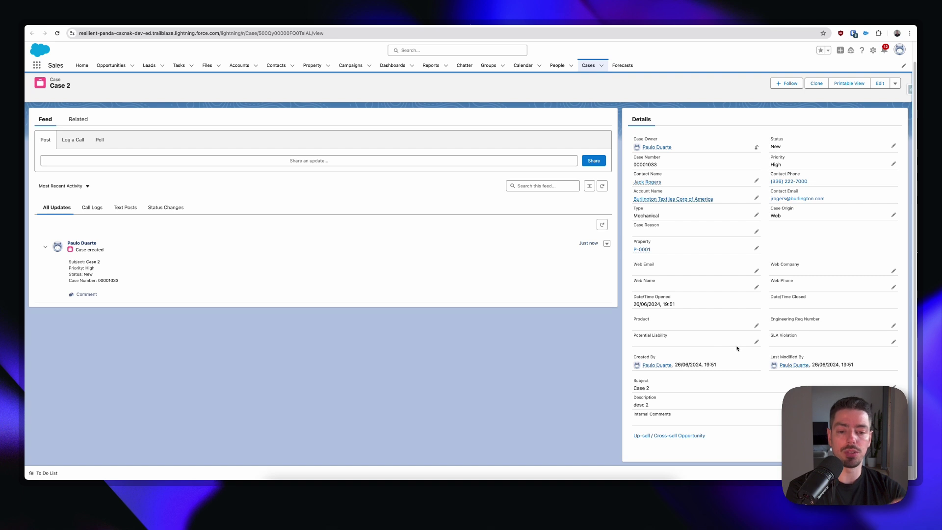